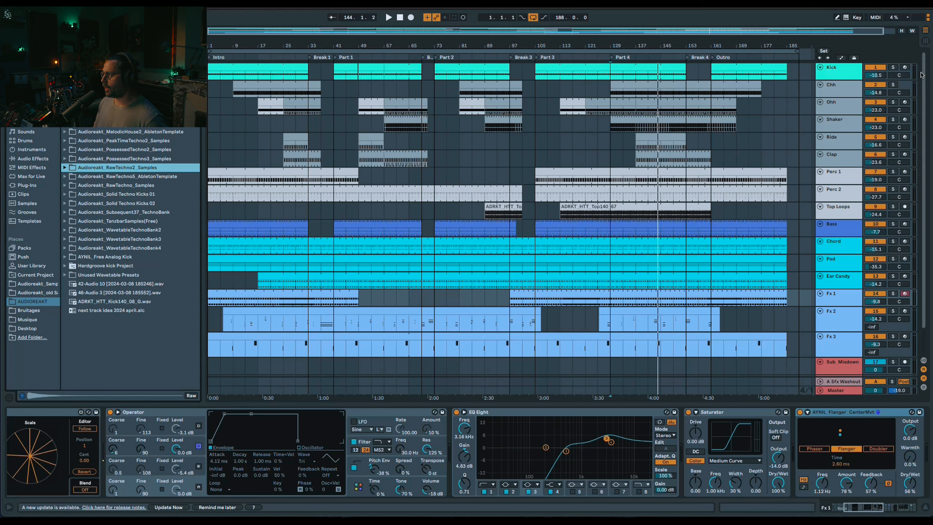
Step: Solo the Bass and Kick tracks and play them together from bar 61 in Part 1
click(893, 68)
click(893, 224)
click(851, 233)
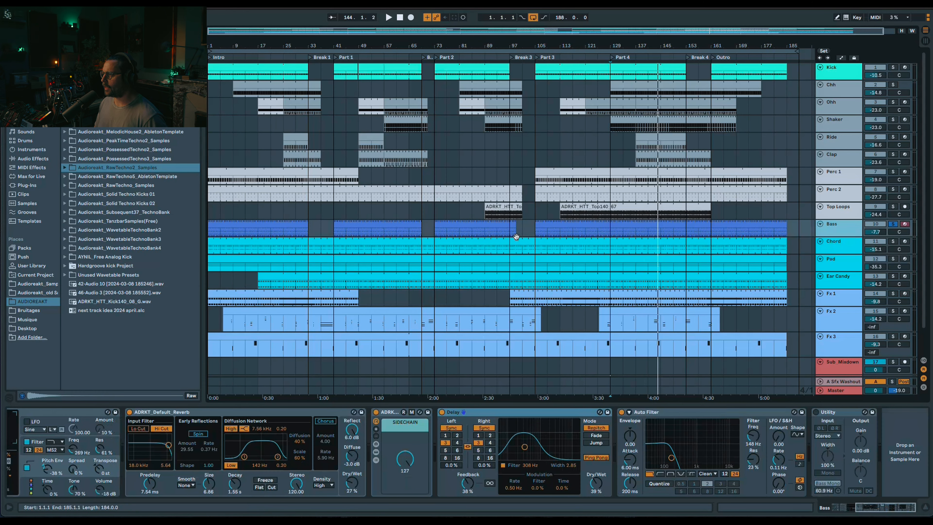
click(390, 229)
key(space)
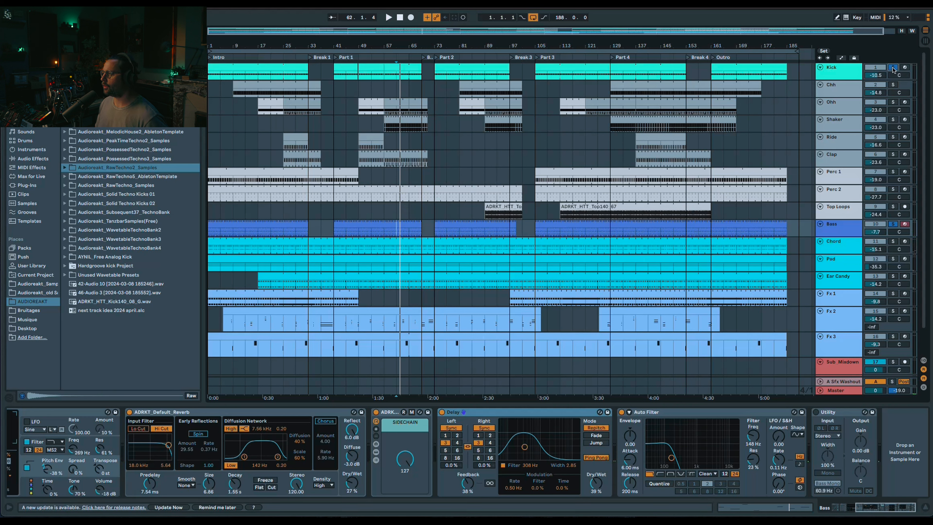
key(space)
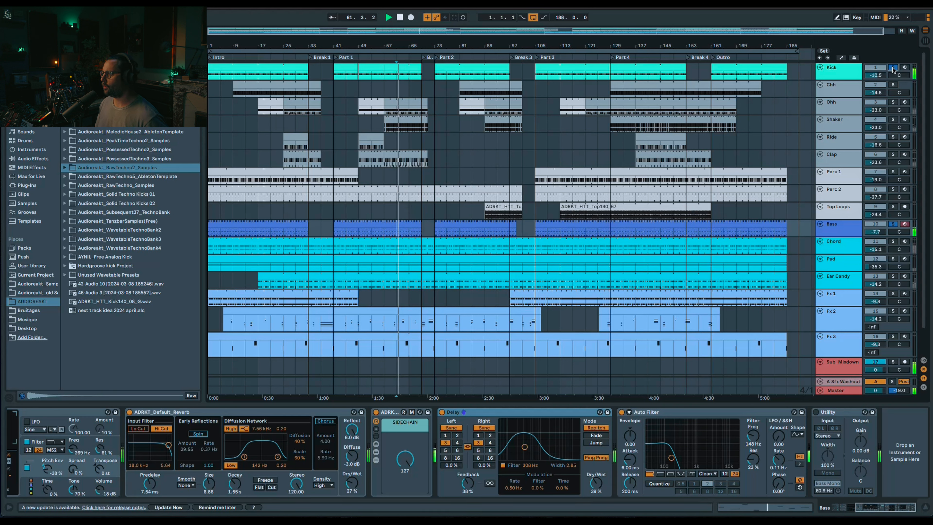
key(space)
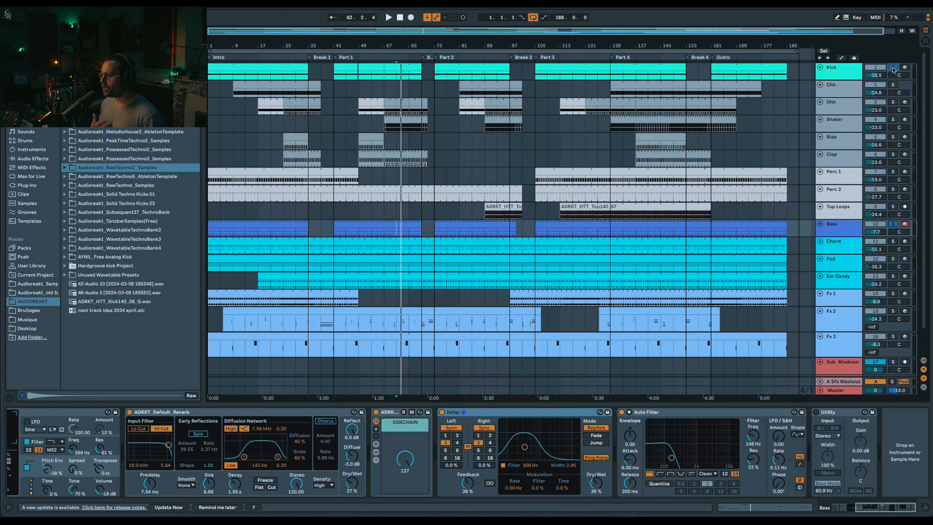
Step: Solo only the Chord track, play it from Part 1 and open its clip to examine the MIDI notes
click(894, 242)
click(394, 252)
key(space)
double_click(401, 240)
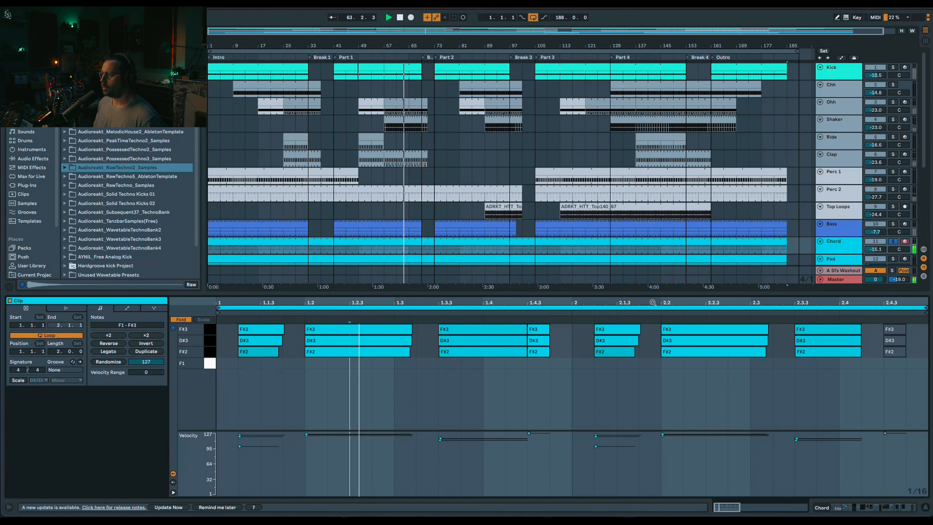
key(space)
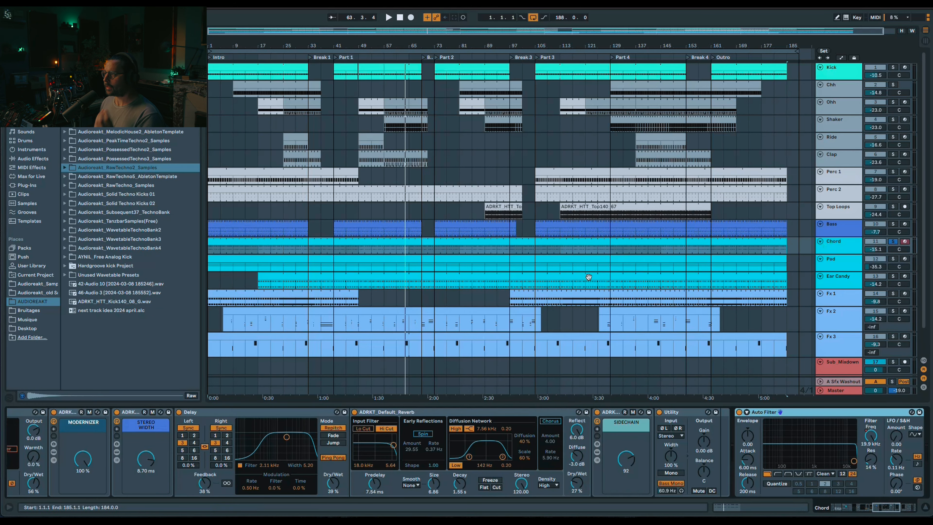
Step: Show the whole arrangement and set the Chord track's playback position to bar 61
drag(554, 33, 560, 33)
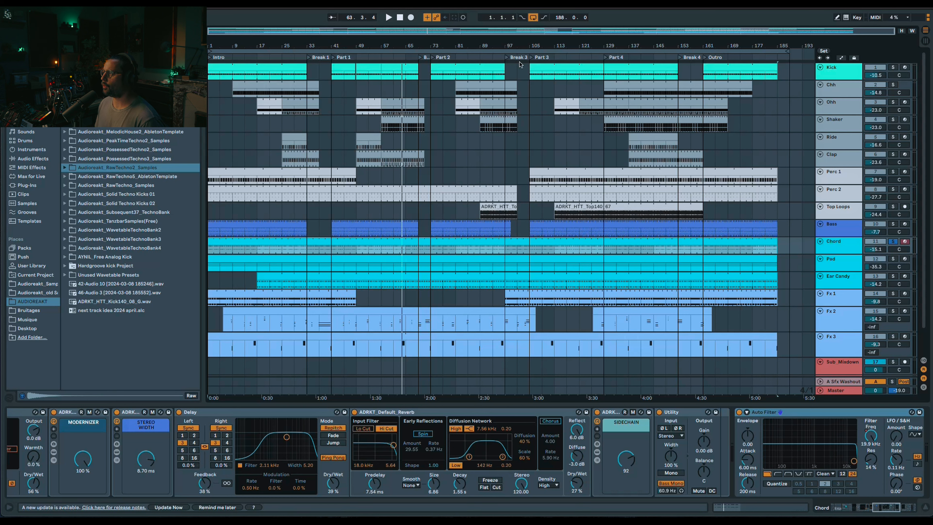
click(893, 241)
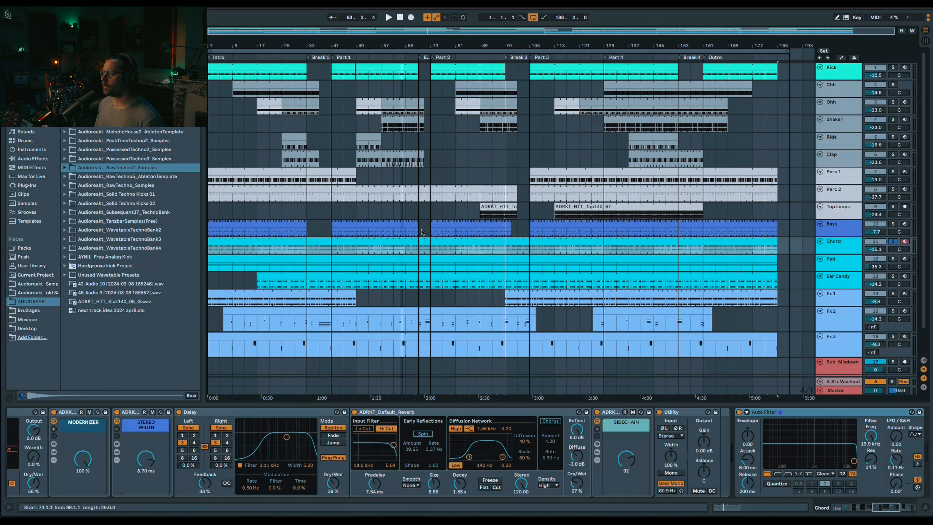
click(345, 245)
key(space)
click(392, 247)
key(space)
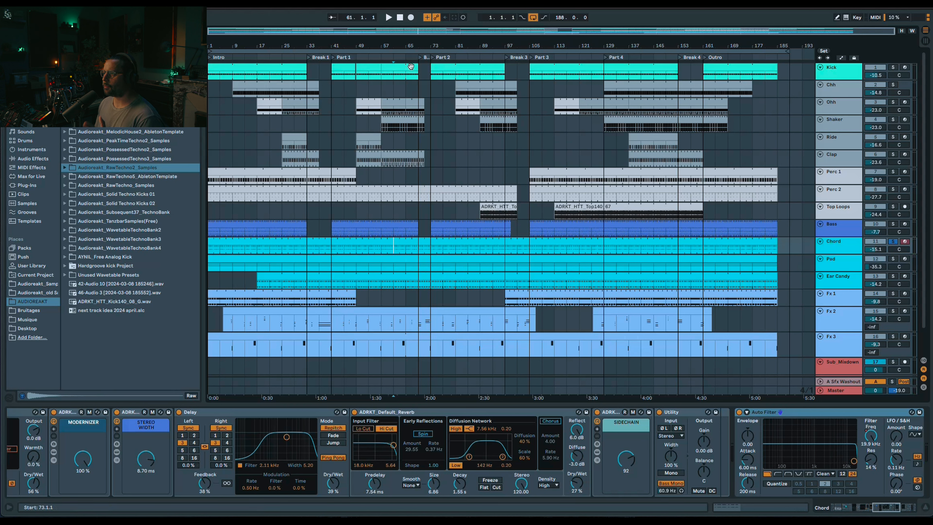
Step: Play the full mix from bar 65 and listen to the transition around Break 2, from bars 73 and 69
click(406, 197)
key(space)
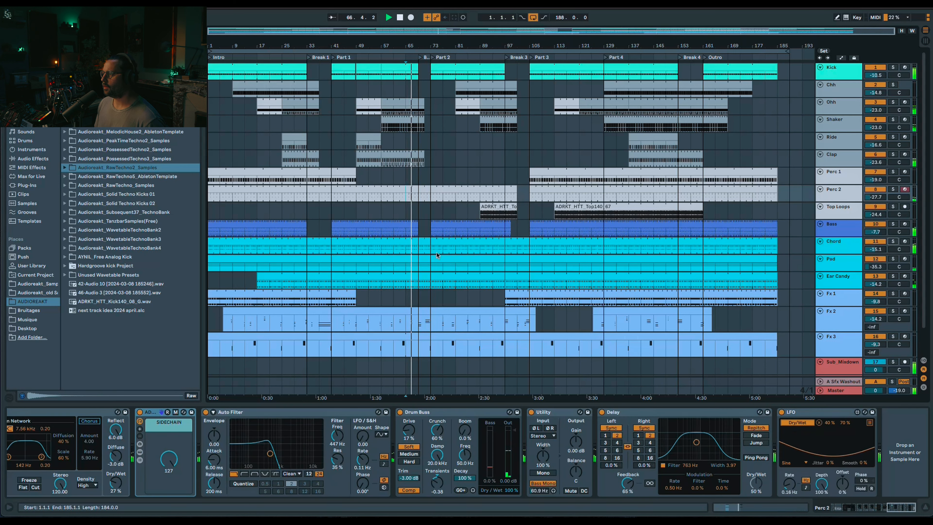
click(424, 249)
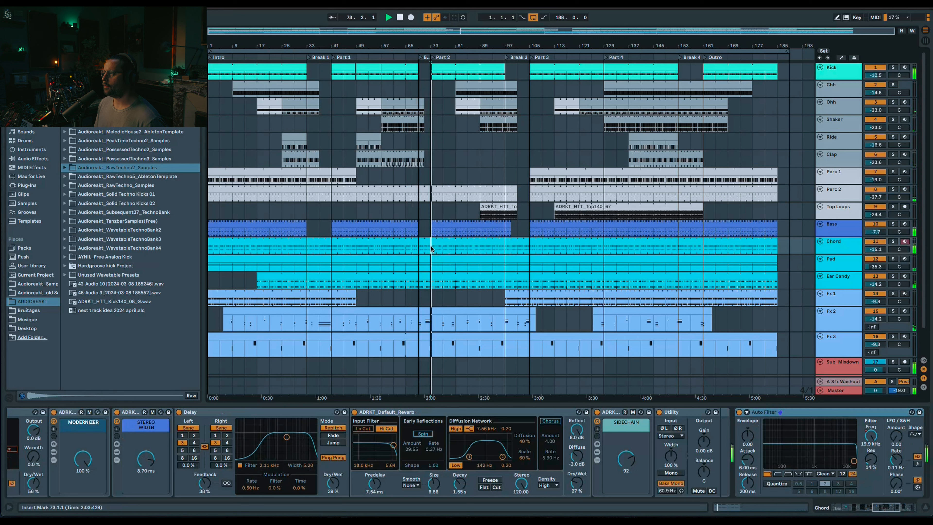
click(419, 248)
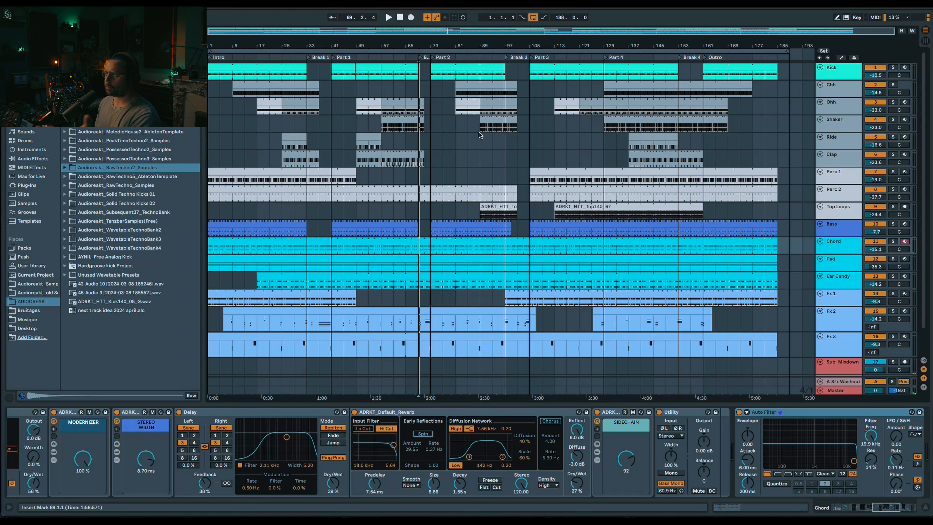
Step: Locate the added percussion at bar 89 in Part 2, and play the full mix from the start of Part 3 at bar 105
click(490, 121)
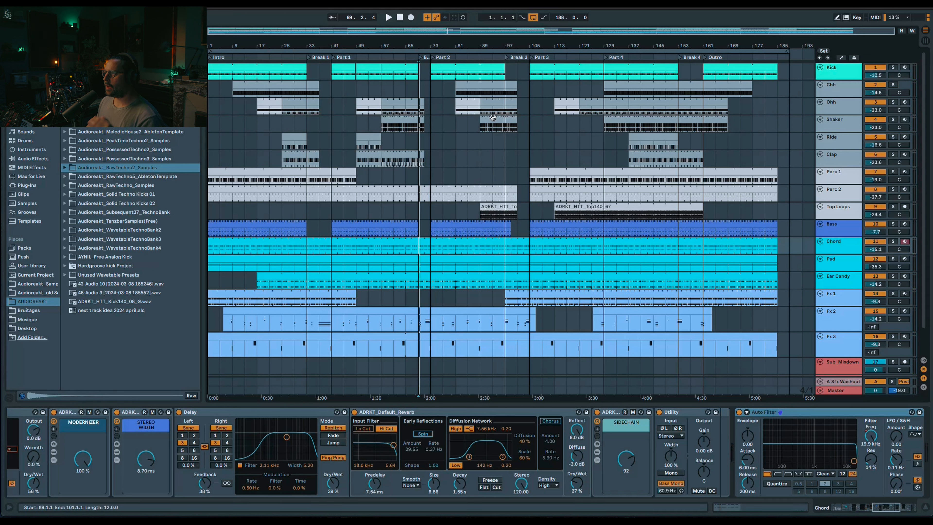
click(483, 163)
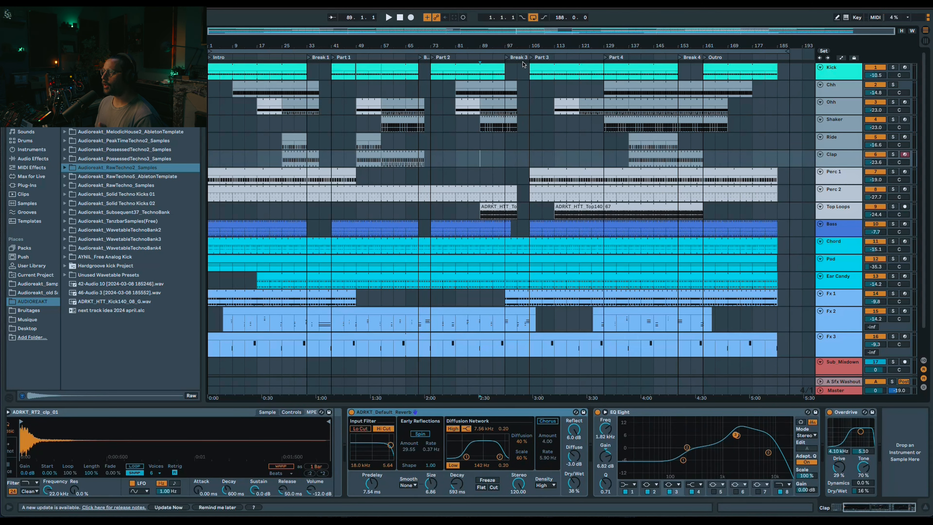
click(551, 68)
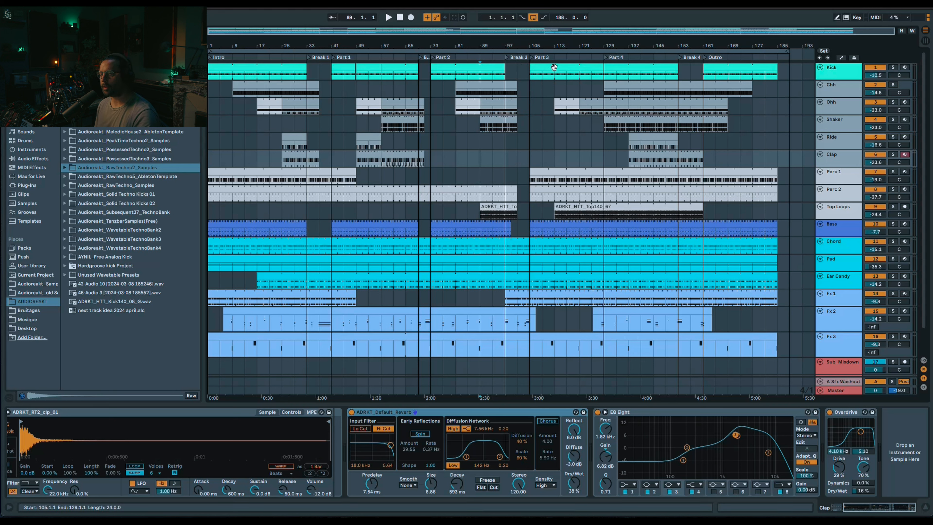
click(531, 158)
key(space)
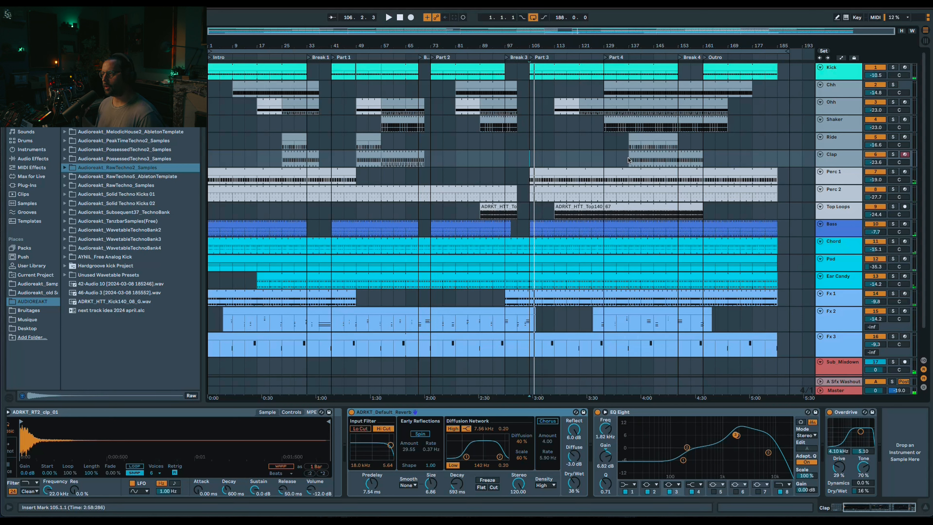
key(space)
Step: Locate the start of Part 4 at bar 129 and play the full mix from bar 145
click(604, 158)
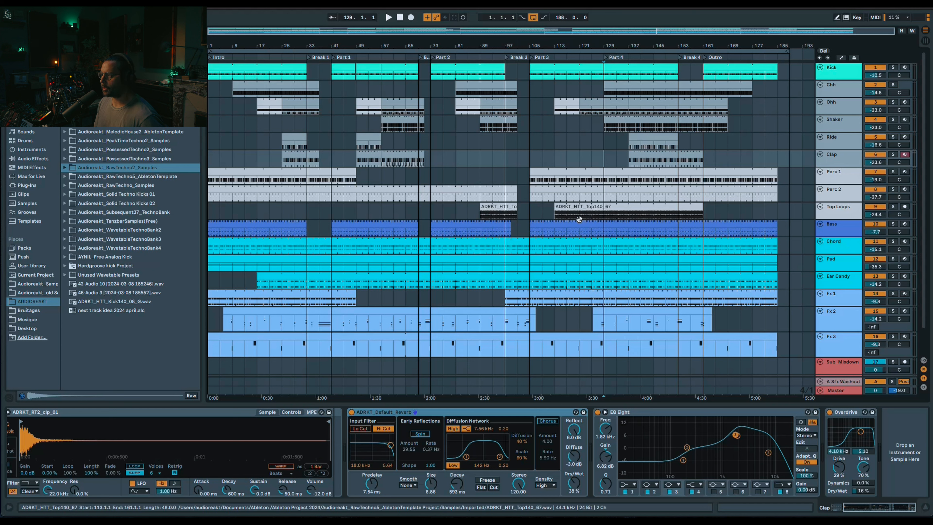
click(654, 163)
key(space)
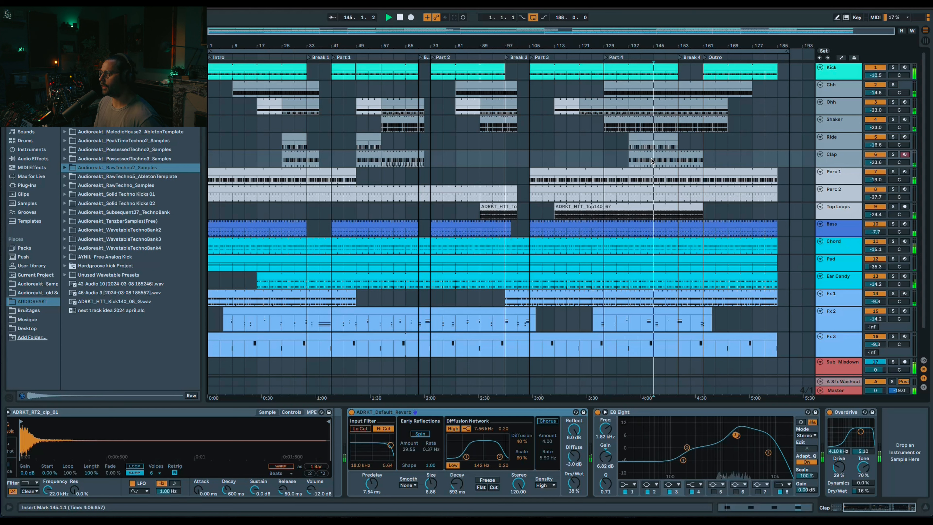
key(space)
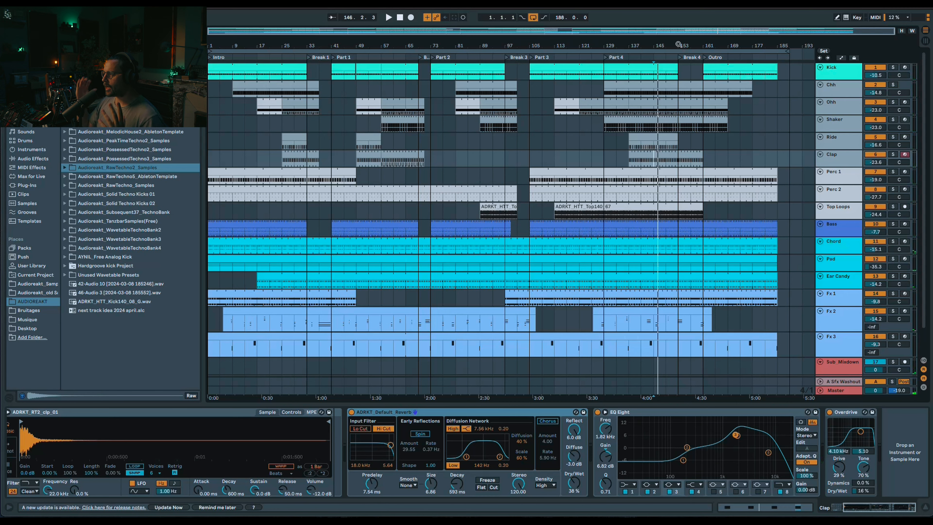
Step: Examine the clip layout of scenes 10 to 13 in the Session View, and return to the Arrangement View
key(Tab)
scroll(588, 132, down, 3)
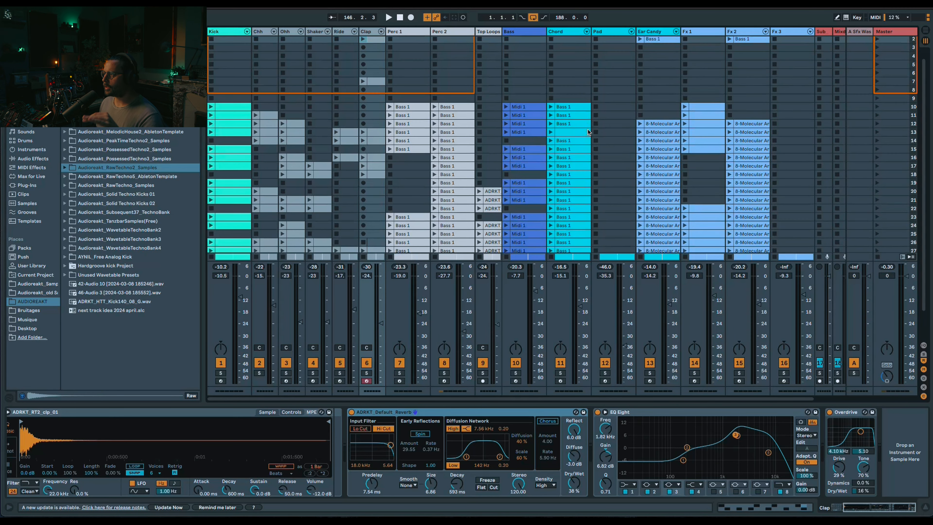
click(899, 84)
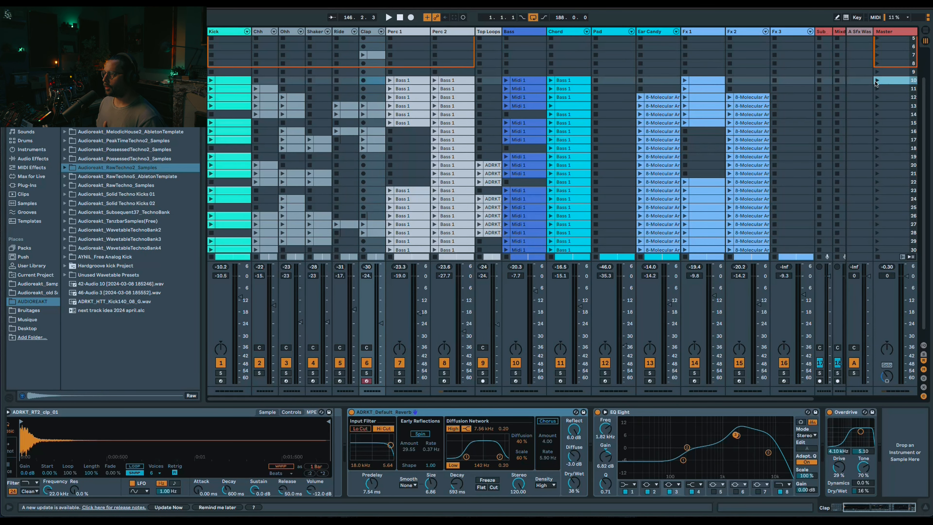
scroll(567, 151, down, 1)
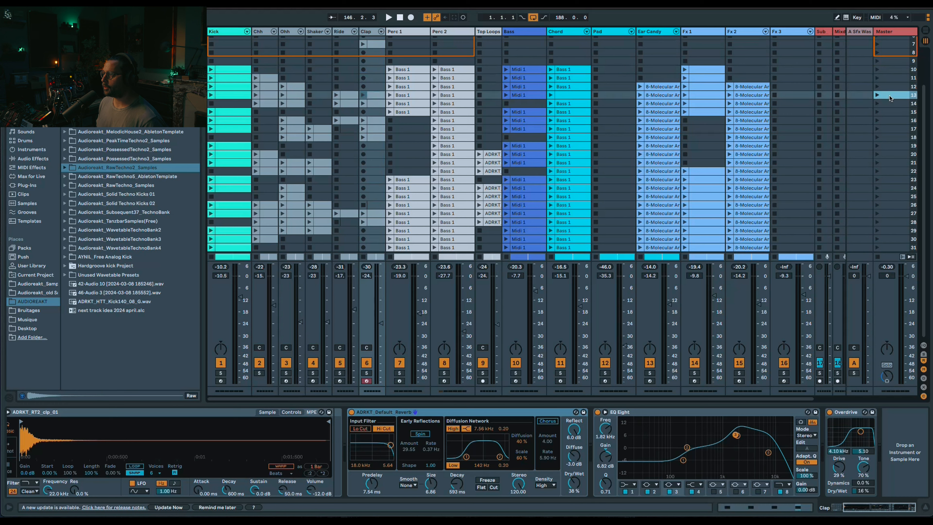
key(Tab)
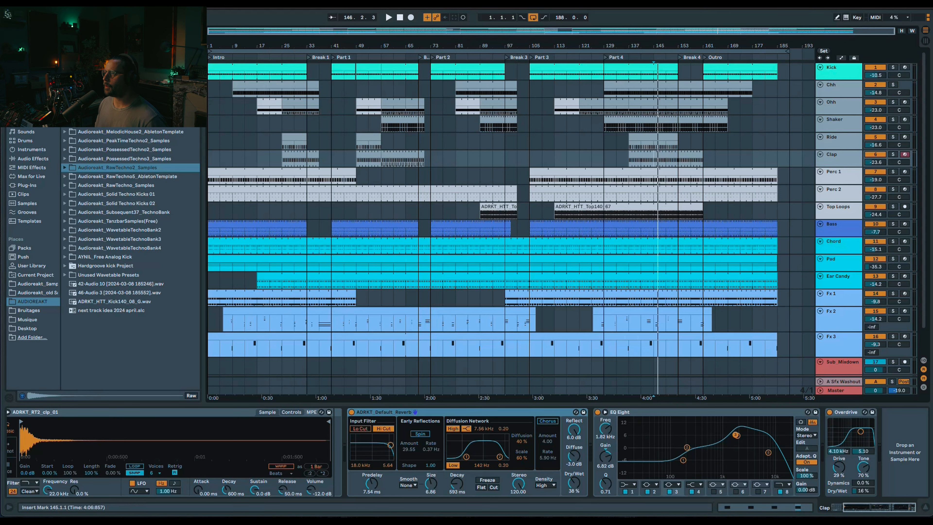
Step: Play the arrangement's first half from bar 1, briefly soloing the Pad track during the Intro
click(400, 19)
drag(323, 32, 270, 68)
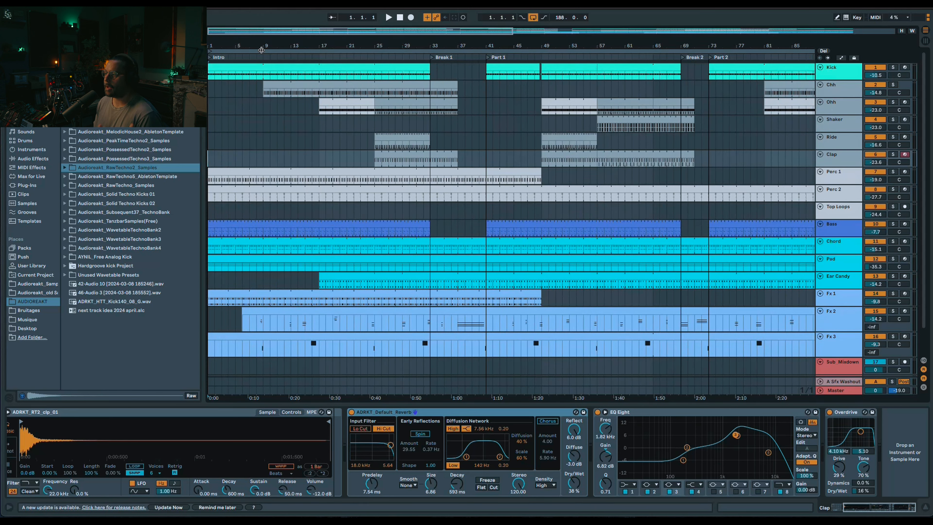
key(space)
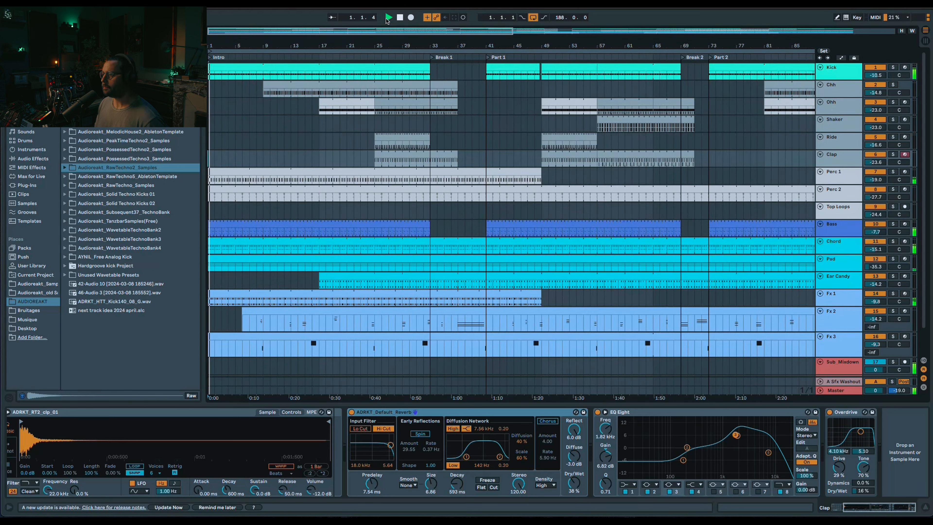
click(893, 259)
click(893, 259)
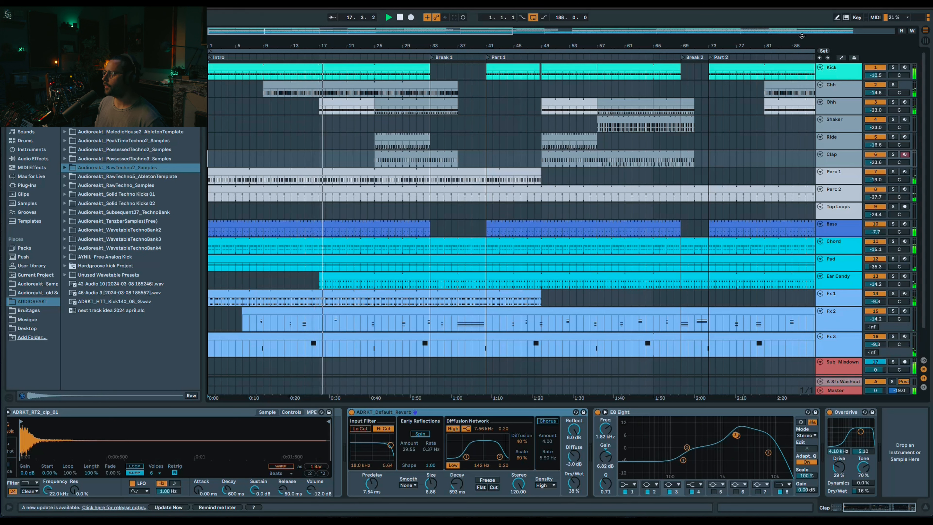
Step: Briefly solo the Ohh and Ear Candy tracks one after the other during playback, and display Ear Candy's devices
click(893, 103)
click(893, 103)
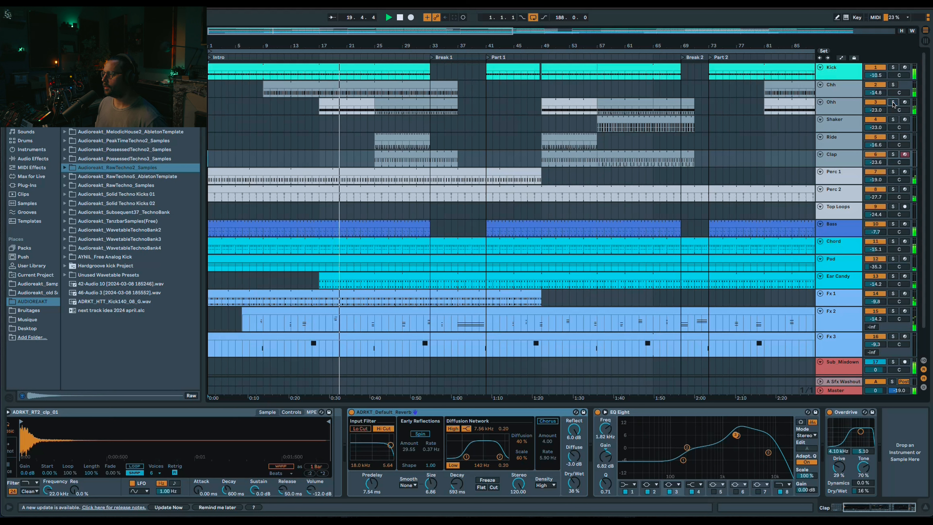
click(893, 276)
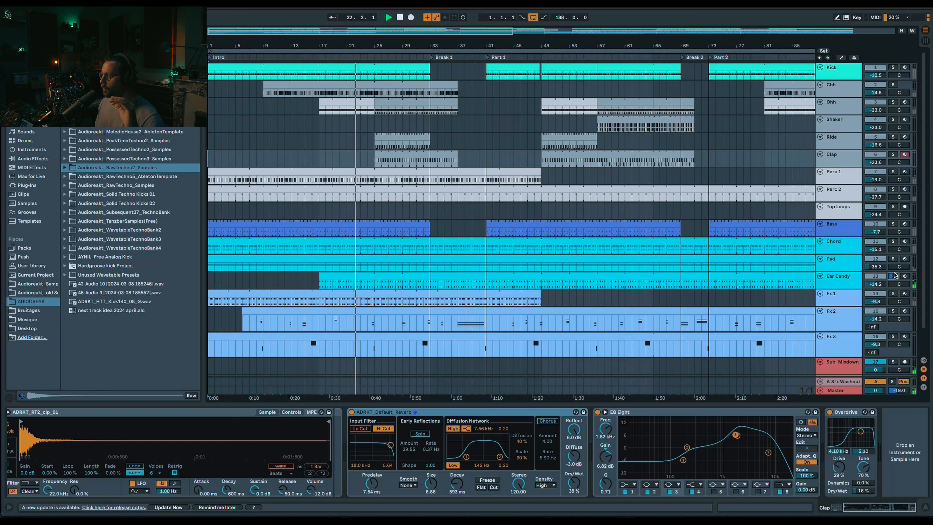
click(893, 276)
click(848, 277)
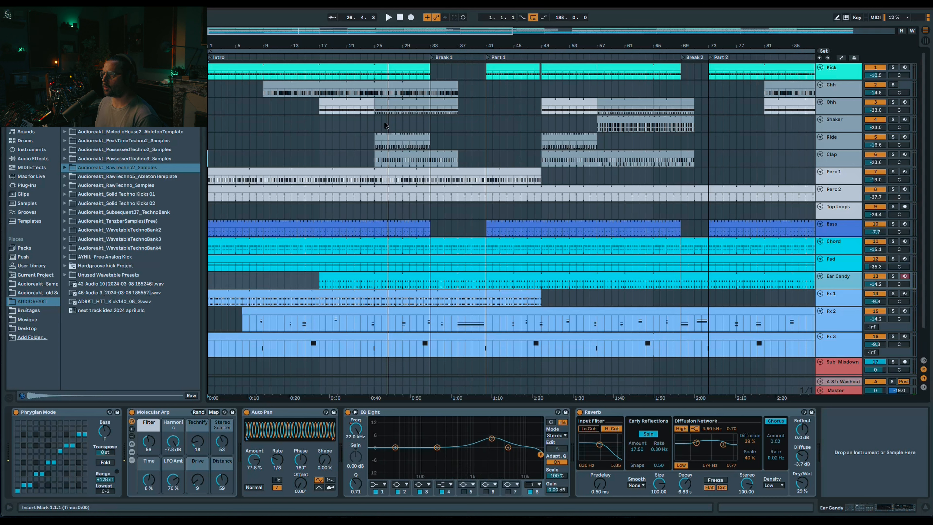
Step: Solo the Chord track and play it from bar 25 of the Intro
click(376, 126)
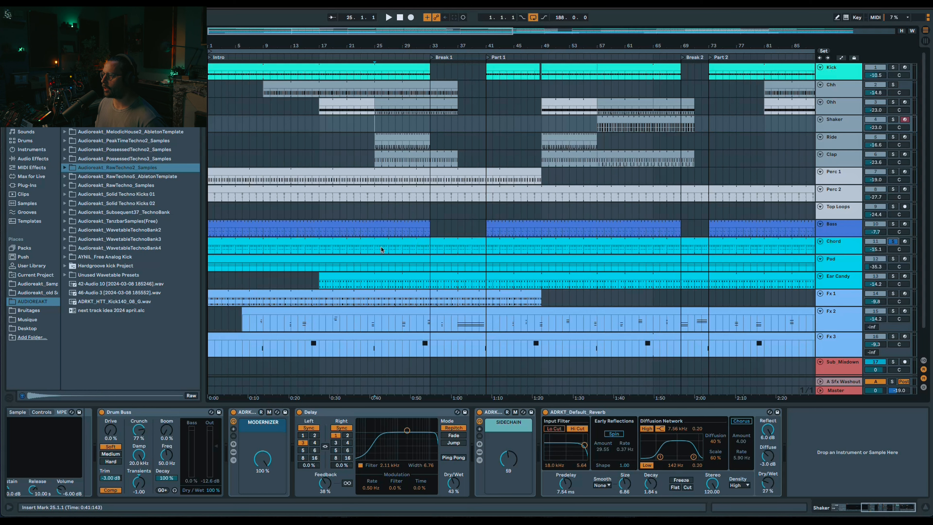
click(376, 251)
key(space)
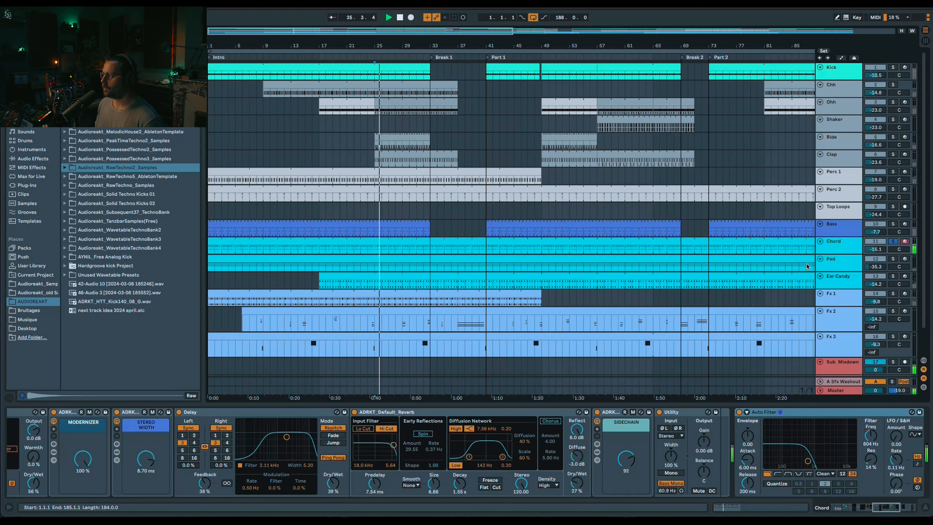
Step: Show the automation lanes, examine the Chord track's filter automation from the Intro through Part 1, and hide the lanes again
drag(841, 253, 838, 276)
key(a)
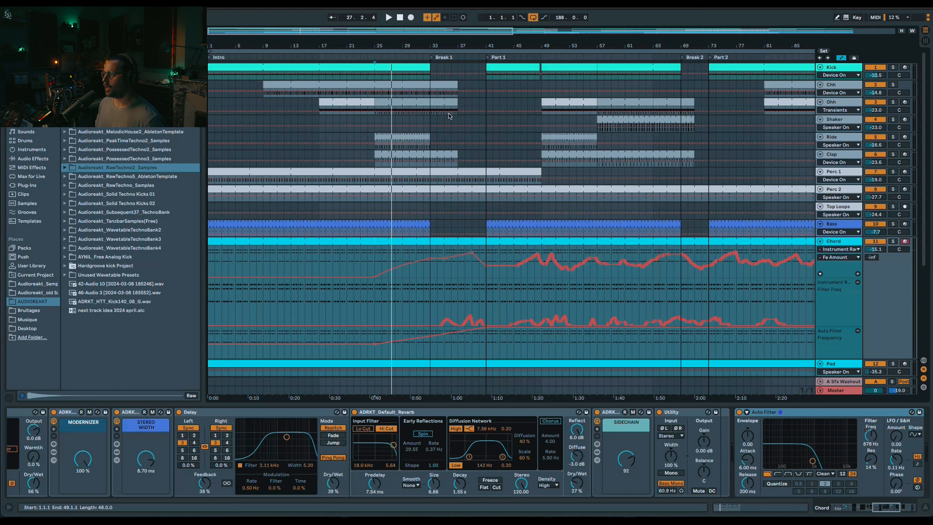
click(407, 207)
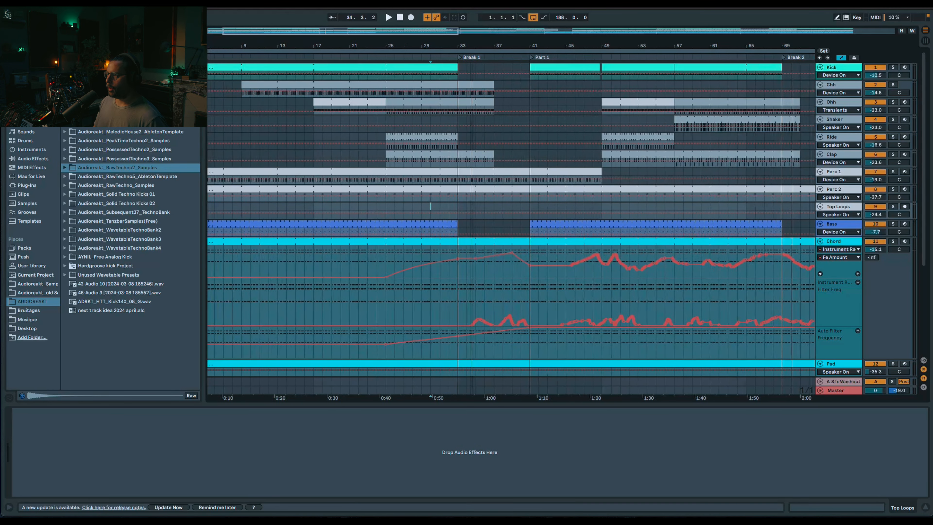
drag(406, 30, 414, 32)
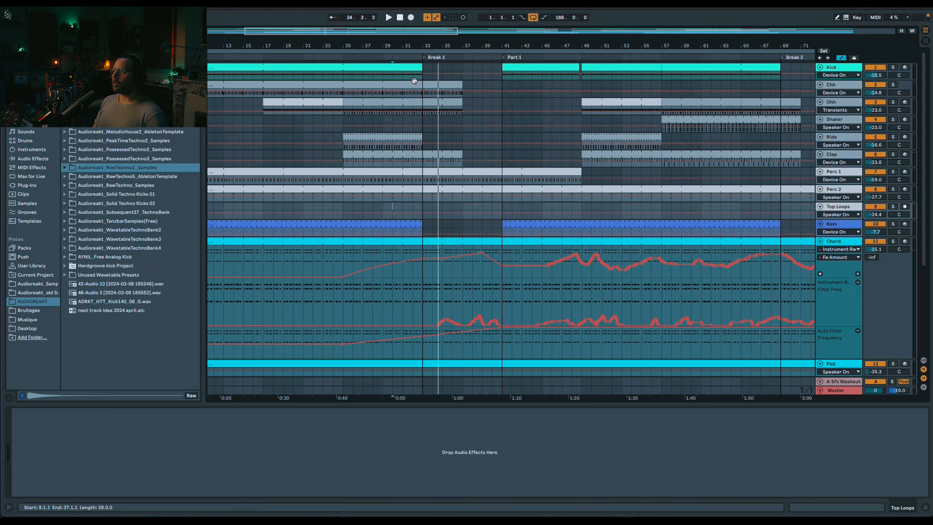
key(a)
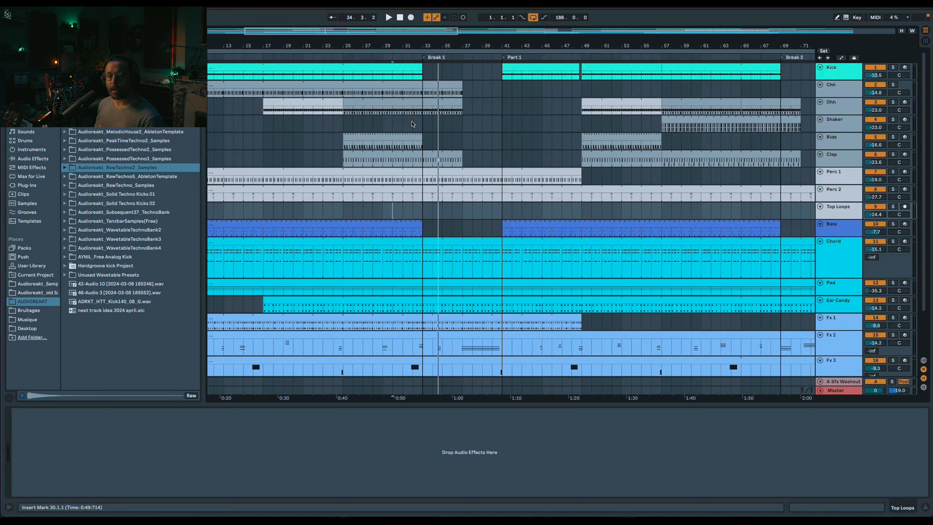
Step: Solo the Fx 2 and Fx 3 tracks, play them from bar 32 into Break 1, and remove the solos
click(414, 127)
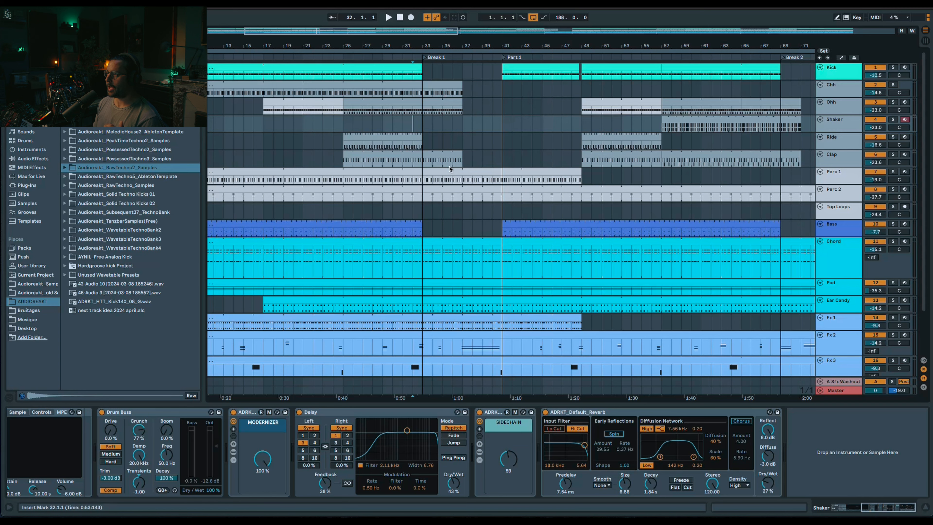
scroll(470, 203, down, 3)
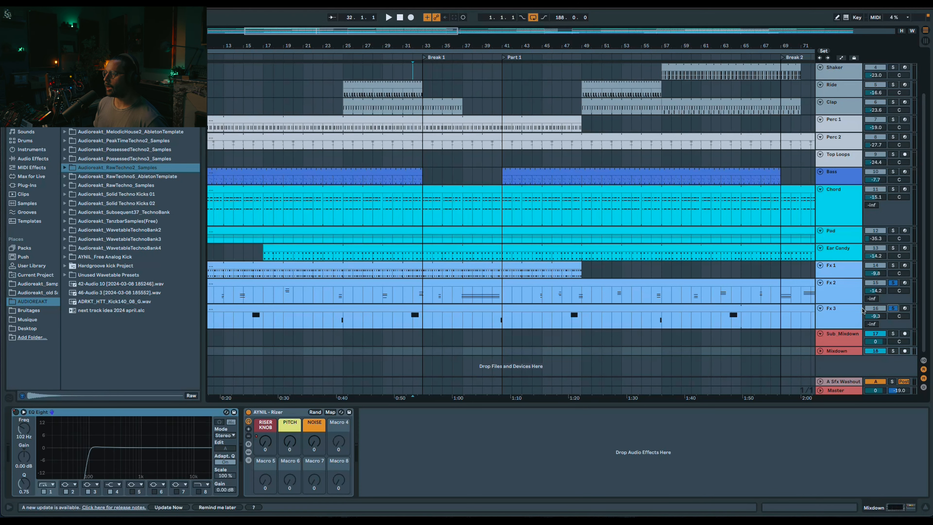
click(410, 298)
key(space)
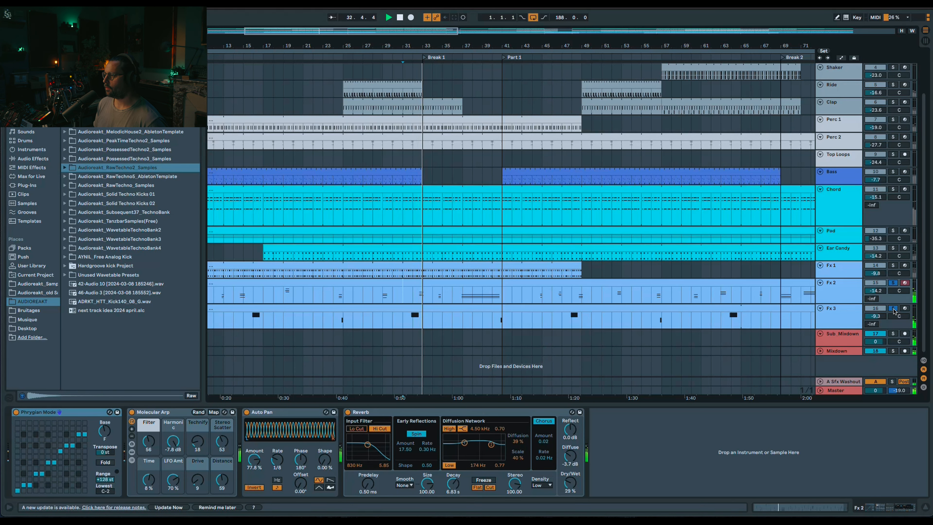
click(894, 309)
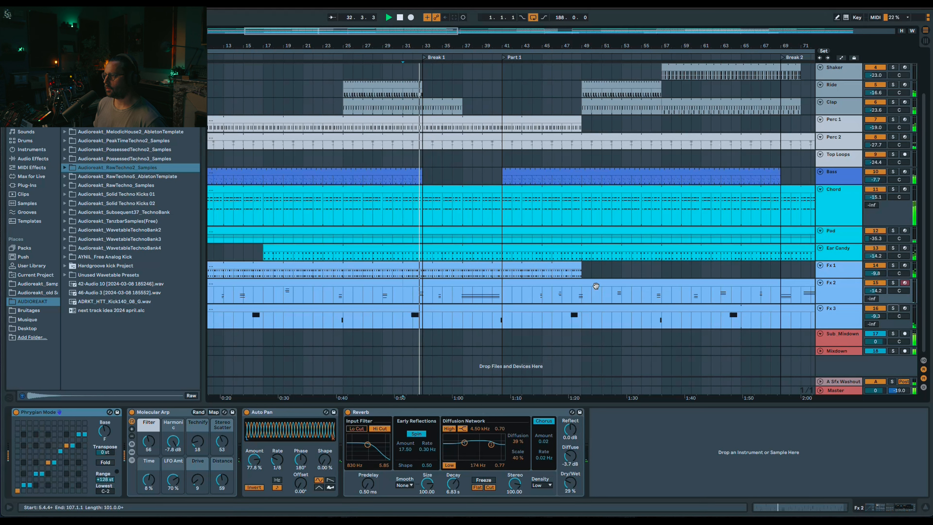
Step: Show the automation lanes and play the Sub_Mixdown washout transition from bar 31 until bar 38 of Break 1
click(844, 338)
key(a)
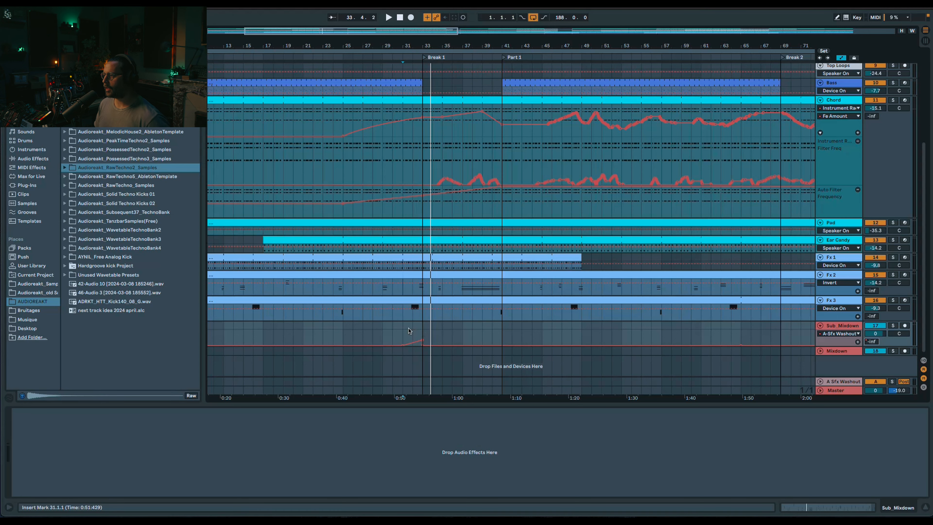
key(space)
scroll(592, 214, up, 8)
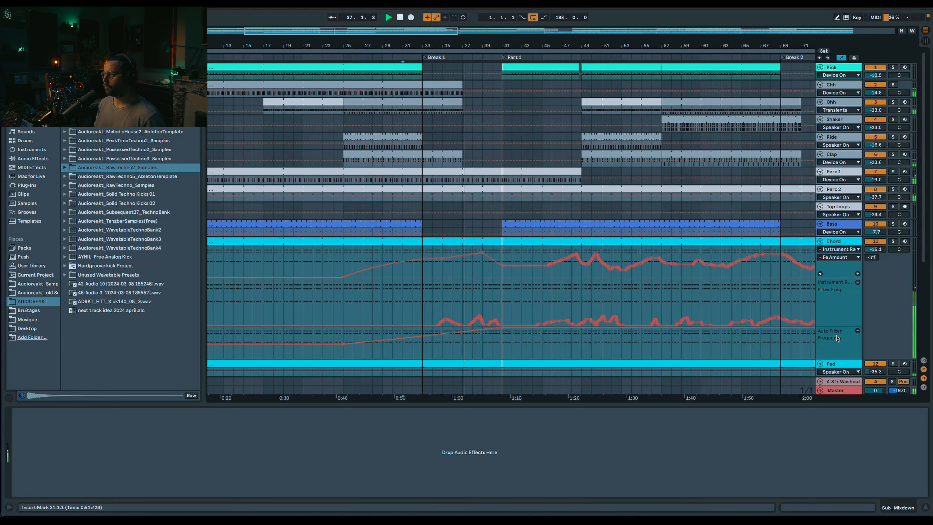
key(space)
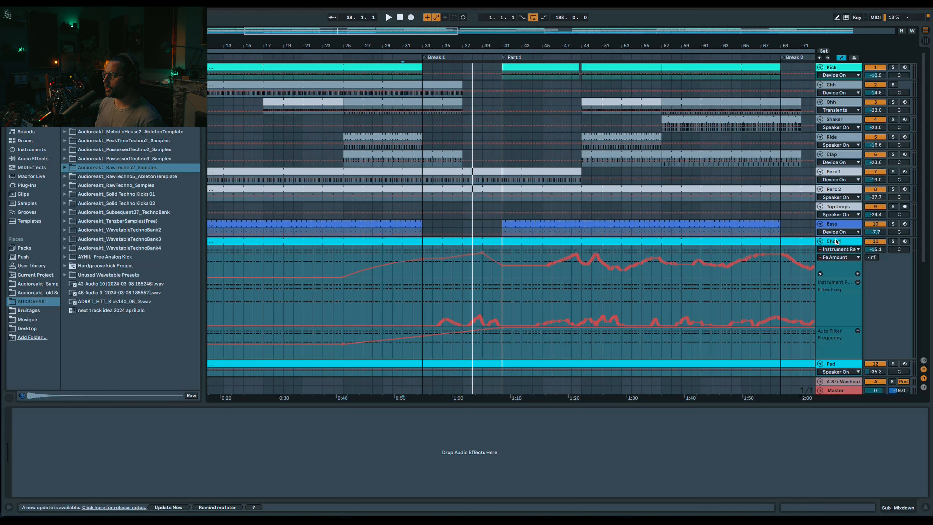
Step: Display the Chord track's devices and the Mixdown track's AYNIL - Rizer RISER KNOB automation
click(860, 241)
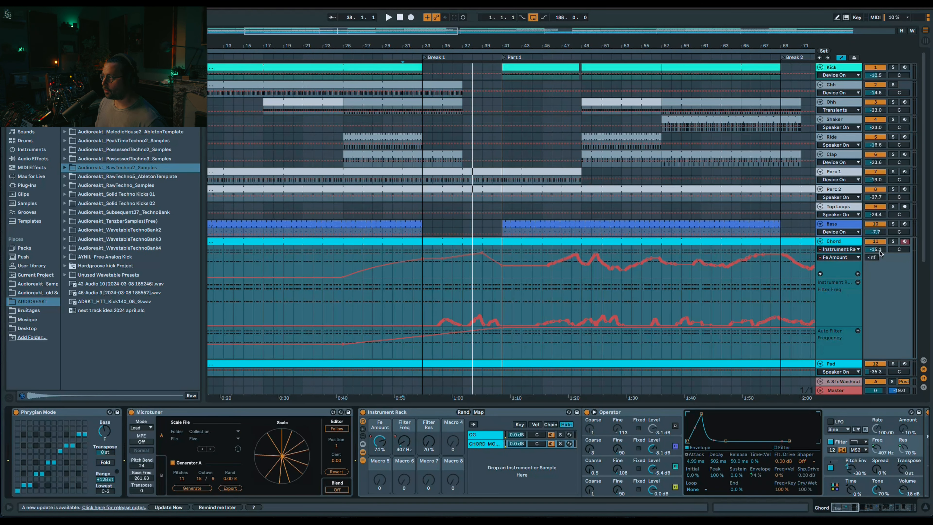
scroll(851, 347, down, 10)
click(839, 345)
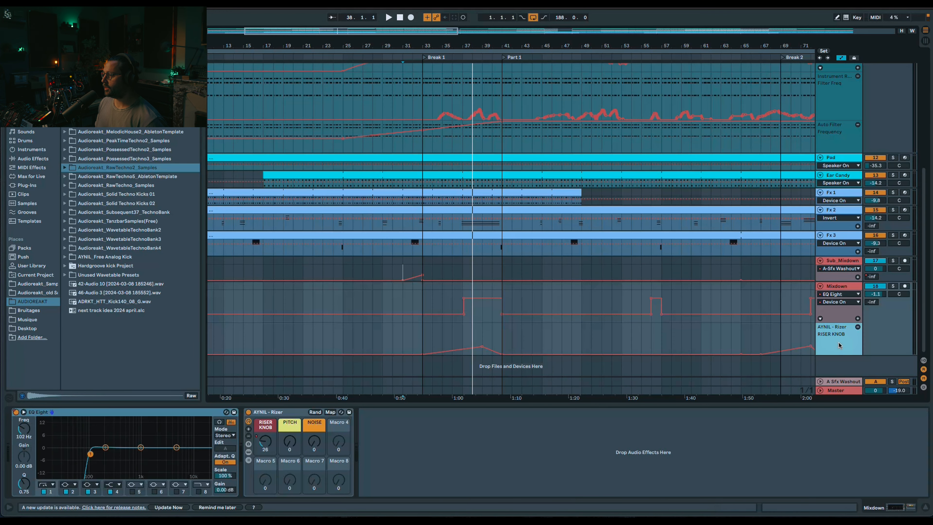
click(266, 441)
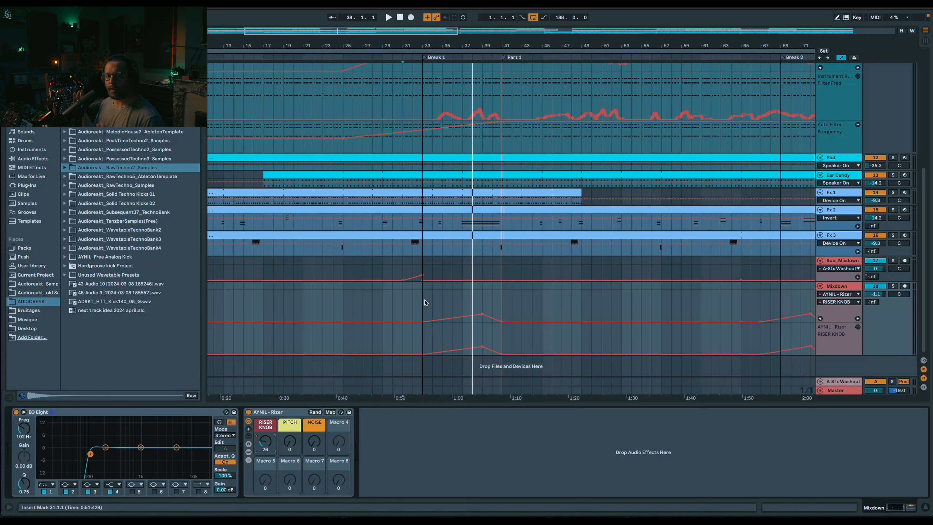
Step: Audition the Mixdown RISER KNOB by raising it during playback and lowering it to 0, and re-enable its automation
key(space)
drag(269, 441, 270, 412)
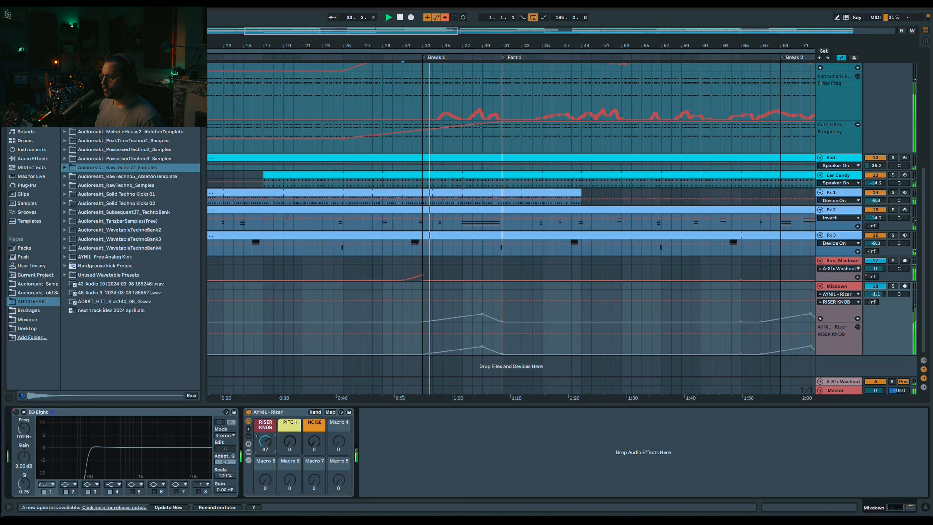
key(space)
drag(268, 441, 269, 487)
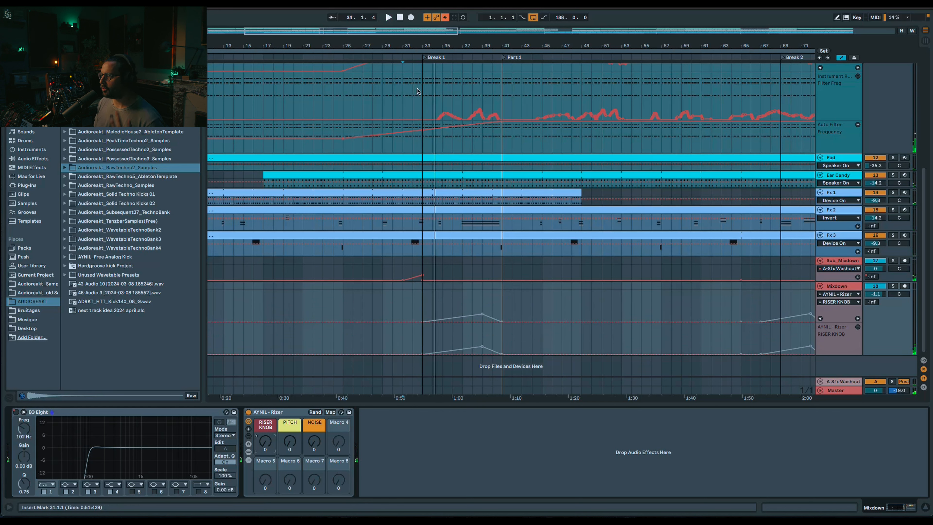
click(445, 17)
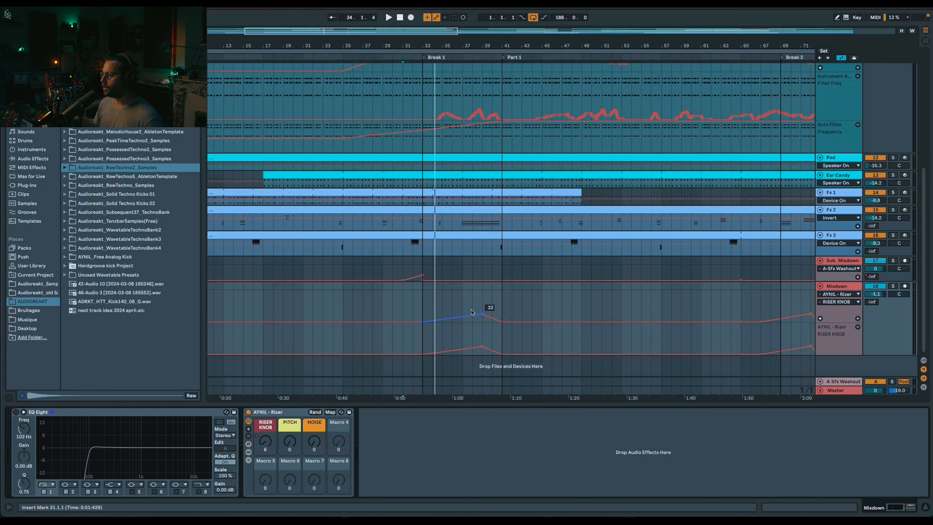
Step: Play the arrangement from bar 37 of Break 1 into Part 1 and hide the automation lanes
scroll(472, 313, up, 10)
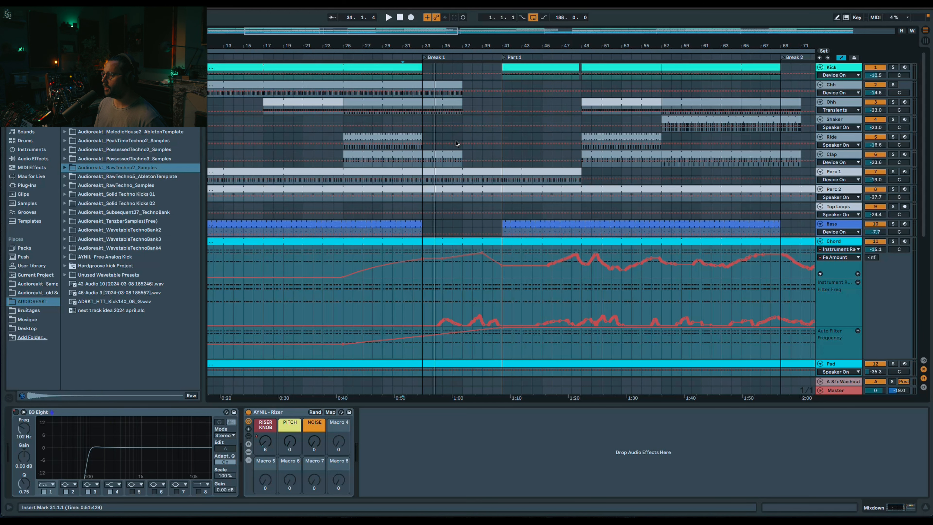
click(462, 137)
key(space)
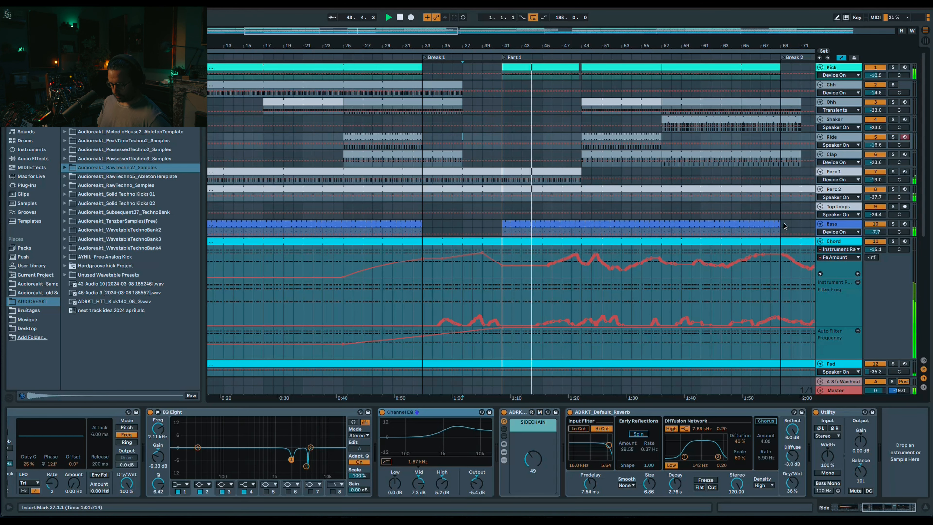
key(a)
scroll(607, 245, down, 2)
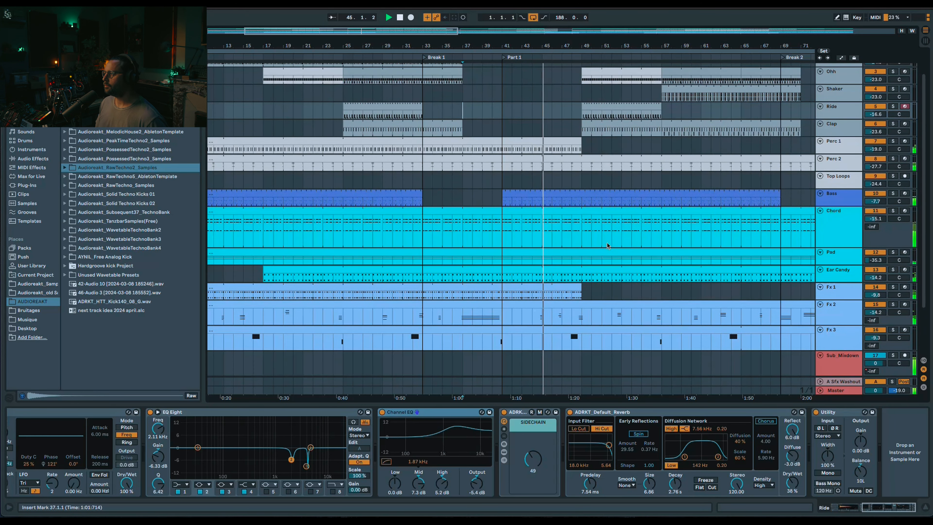
Step: Display the Chord track's devices, stop playback, and resize the track to slightly less than its original height
click(830, 245)
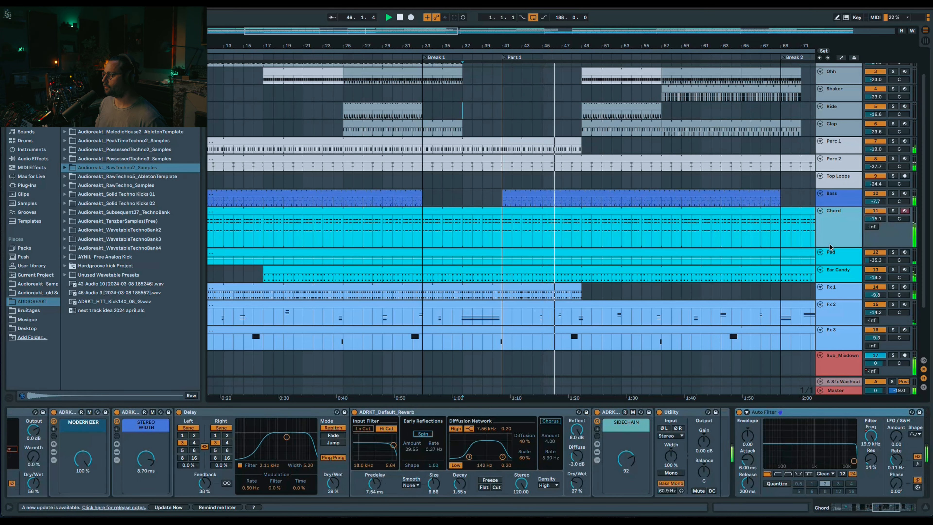
drag(831, 248, 829, 222)
scroll(628, 171, up, 2)
key(space)
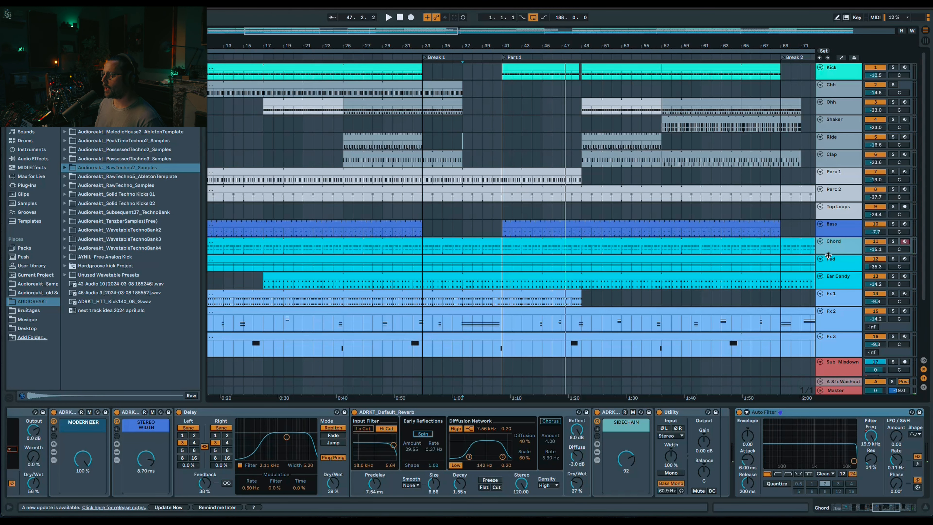
drag(829, 254, 830, 272)
Step: Show the automation lanes, examine the Chord automation across the whole arrangement and Part 1, and display the track's Instrument Rack
key(a)
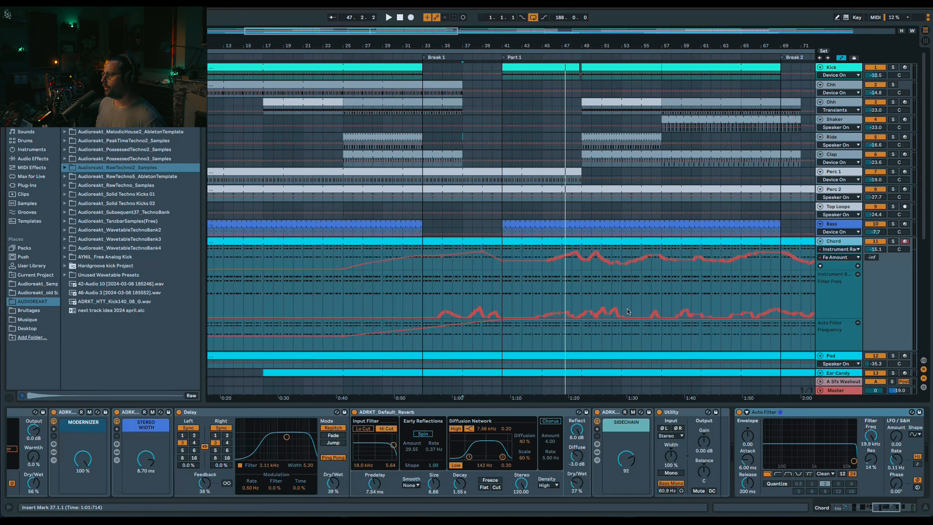
drag(451, 40, 387, 28)
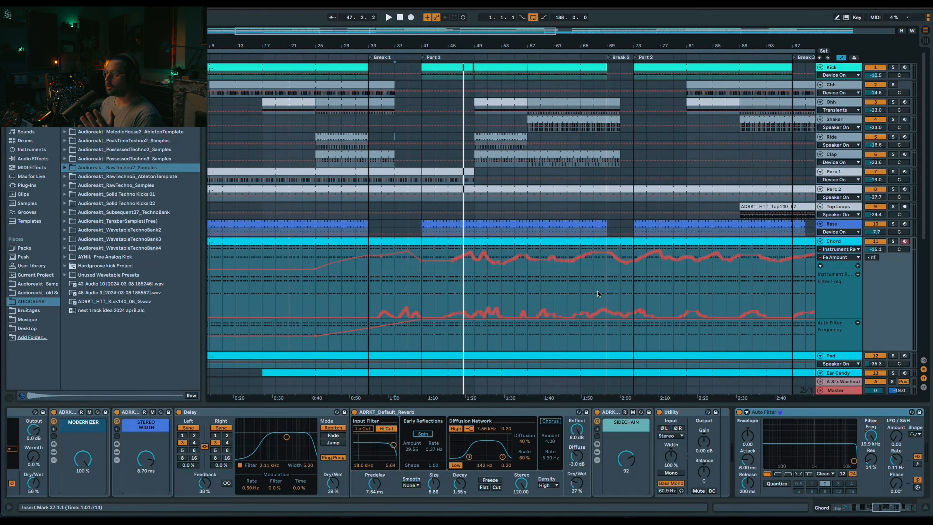
drag(510, 33, 599, 14)
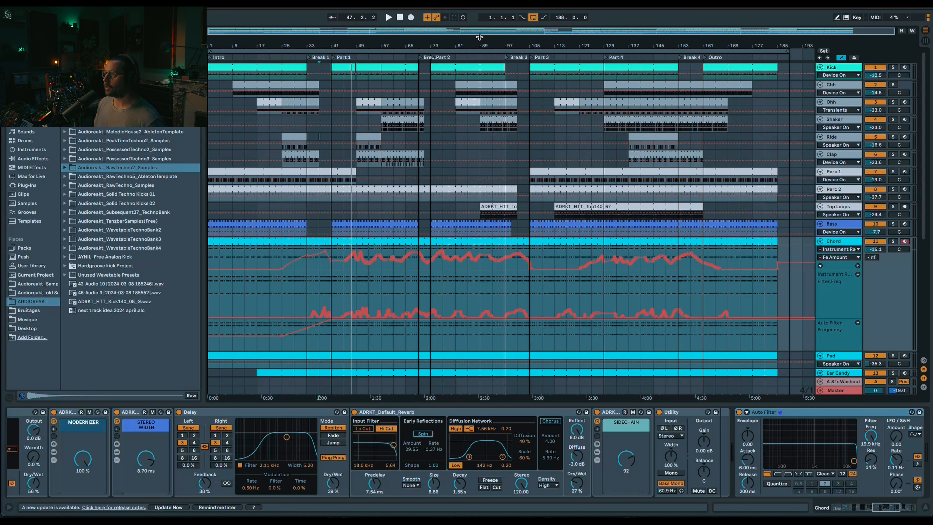
drag(360, 31, 360, 77)
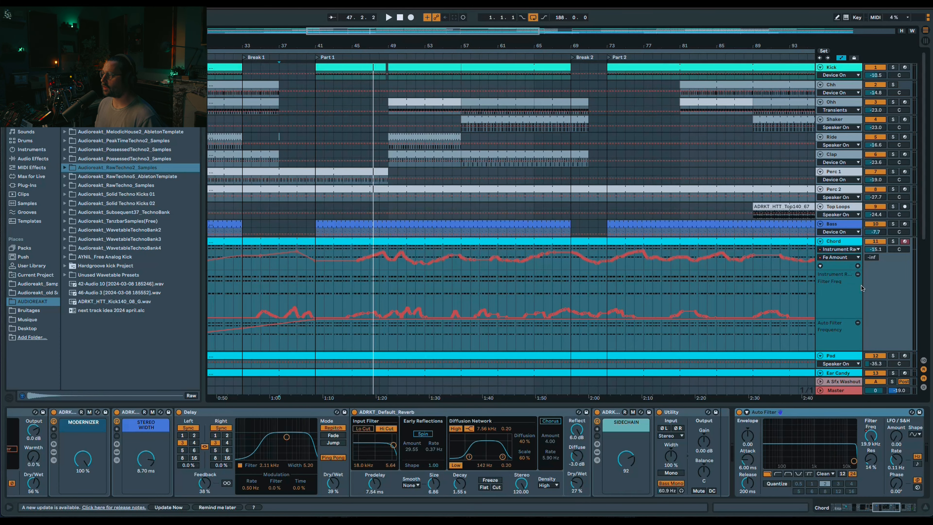
click(860, 507)
drag(859, 508, 829, 504)
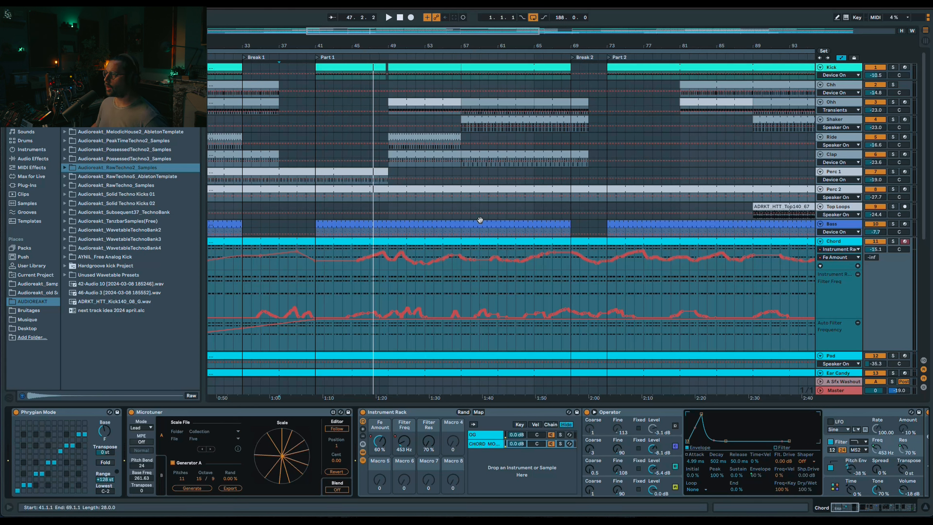
Step: Hide the automation lanes and play Part 1 from bar 47 until bar 60
key(a)
click(370, 141)
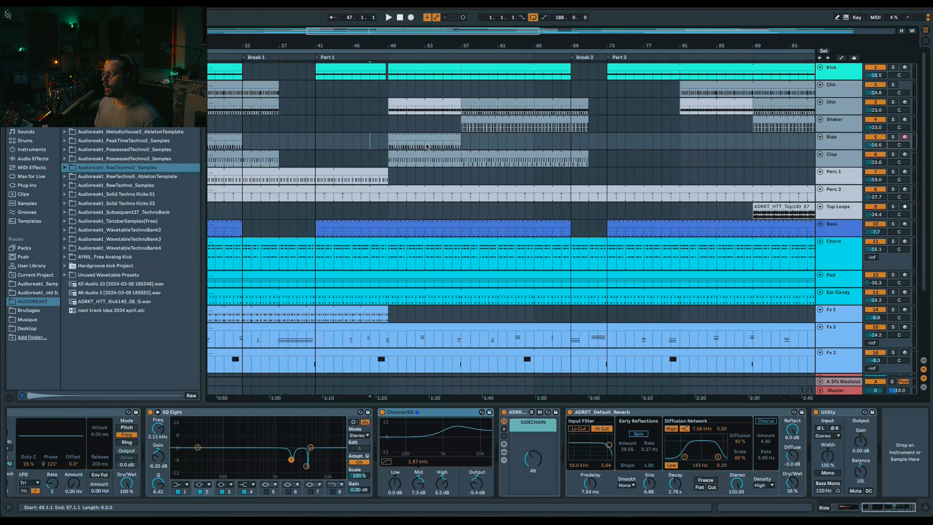
key(space)
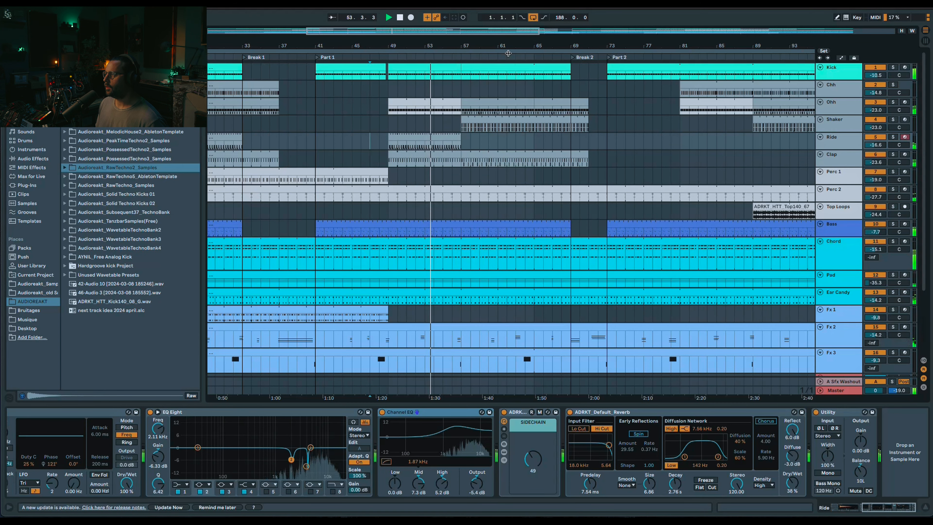
drag(488, 33, 474, 19)
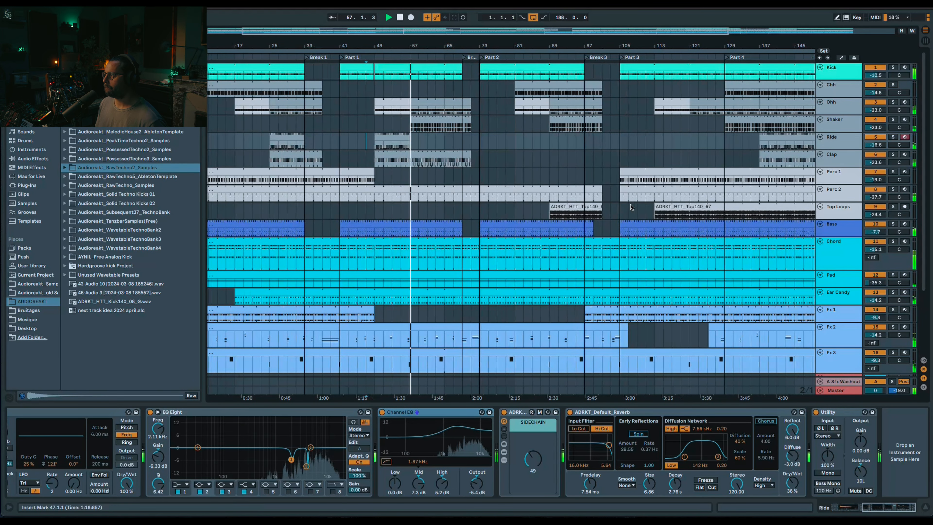
drag(461, 31, 455, 44)
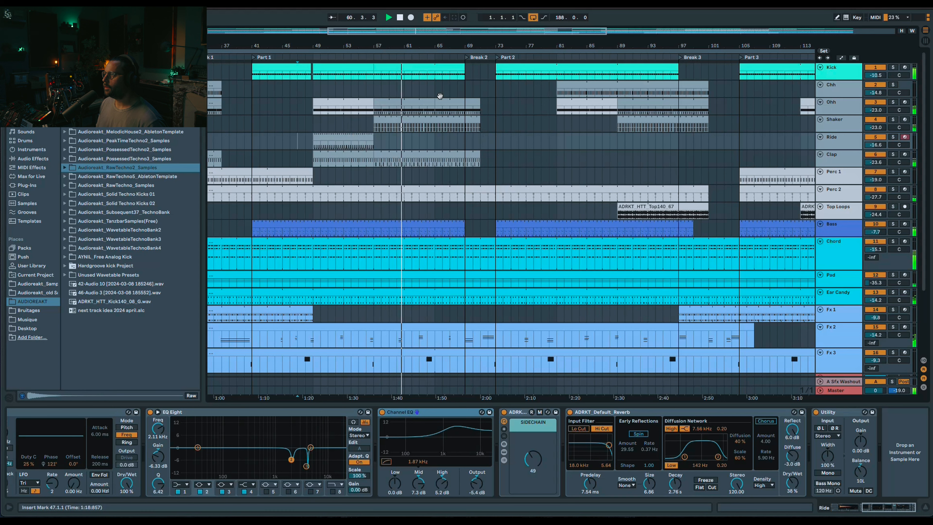
key(space)
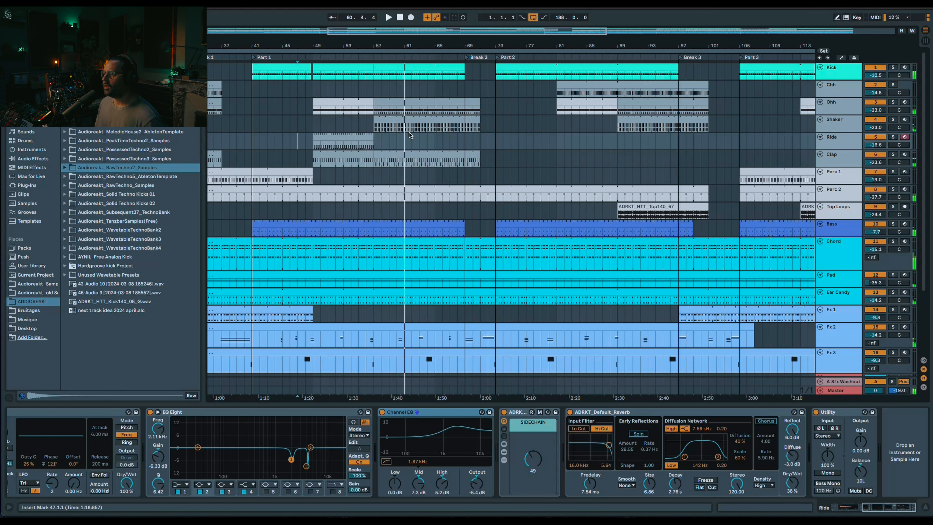
Step: Inspect the Shaker and Clap clips starting at bar 57 of Part 1 and display their tracks' devices
click(351, 130)
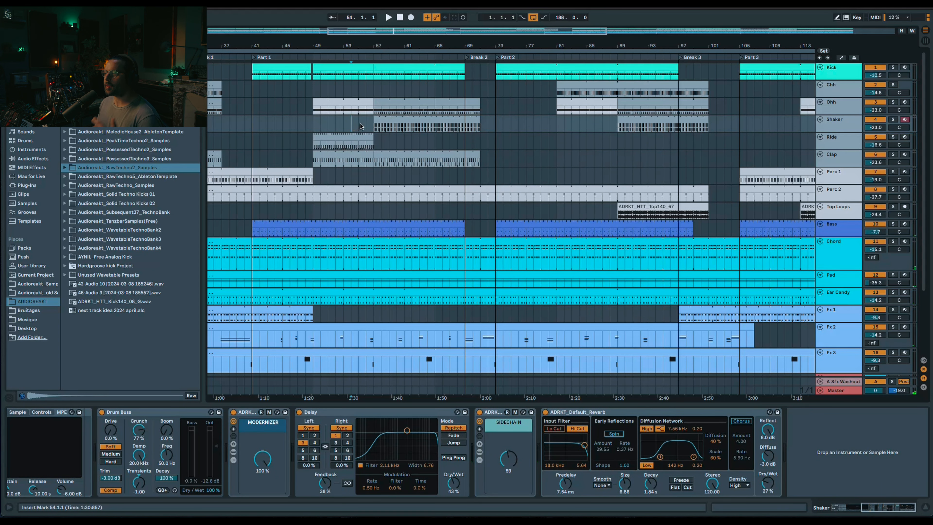
click(380, 119)
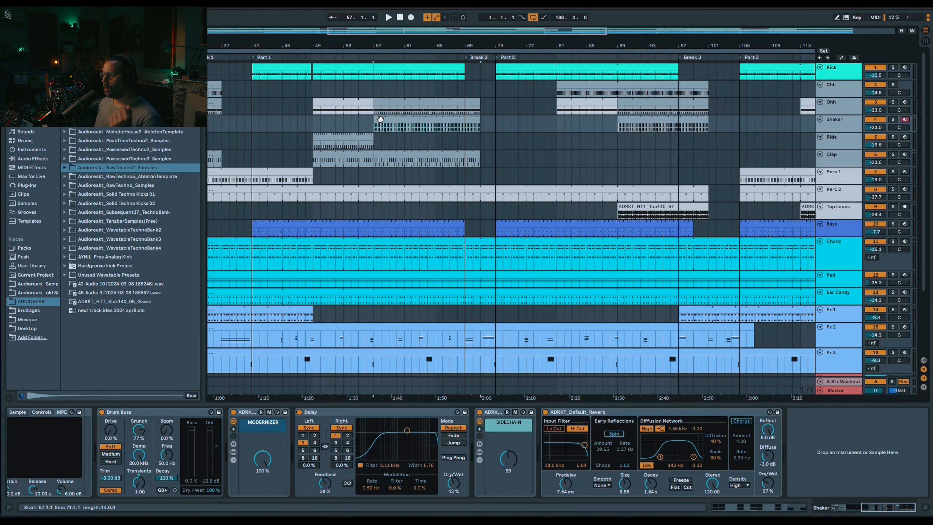
click(384, 154)
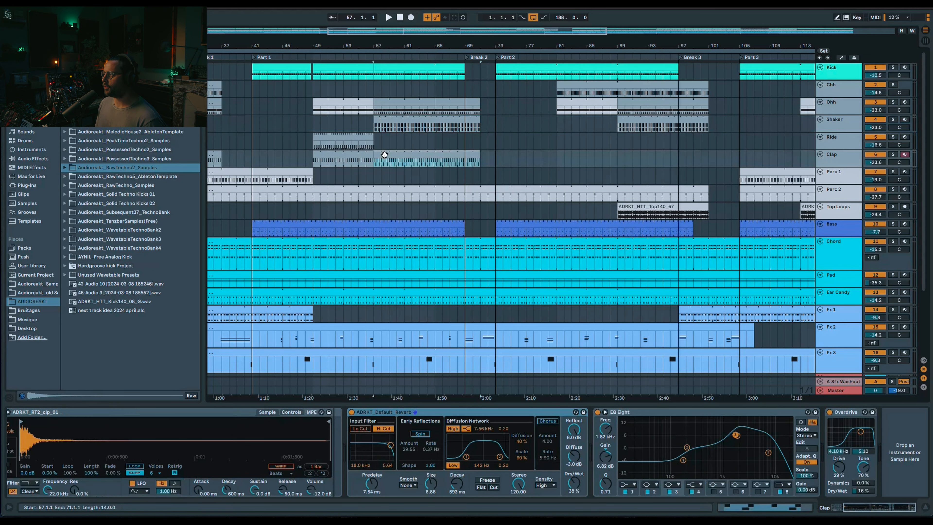
click(396, 120)
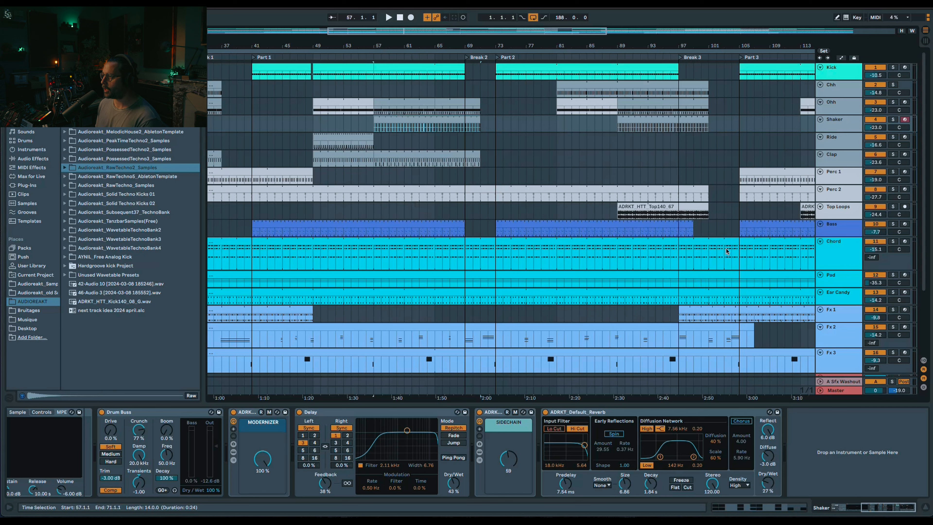
Step: Play the end of Part 1 from bar 62 and look over the tracks down to Sub_Mixdown during playback
click(412, 143)
key(space)
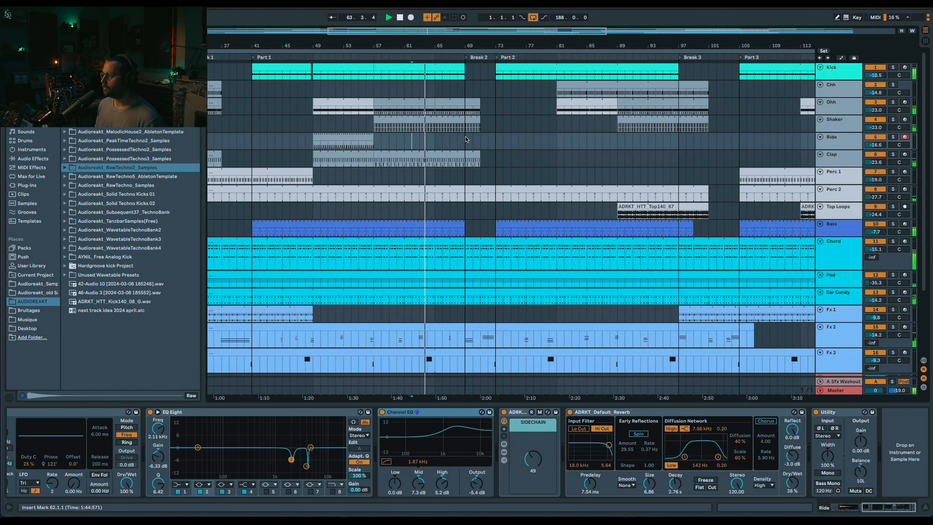
scroll(845, 276, down, 2)
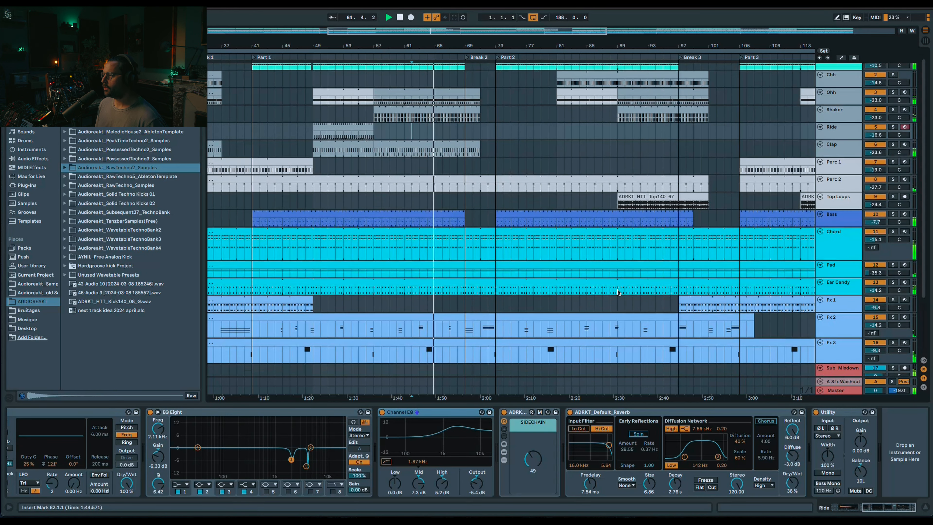
scroll(554, 143, up, 2)
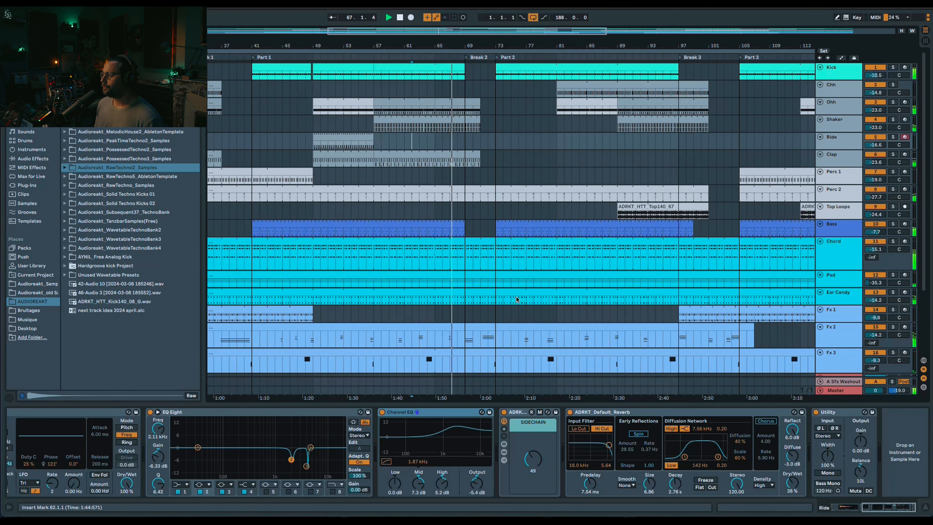
Step: Solo the Ear Candy track and audition it from bar 65 of Part 1
click(893, 292)
click(435, 301)
key(space)
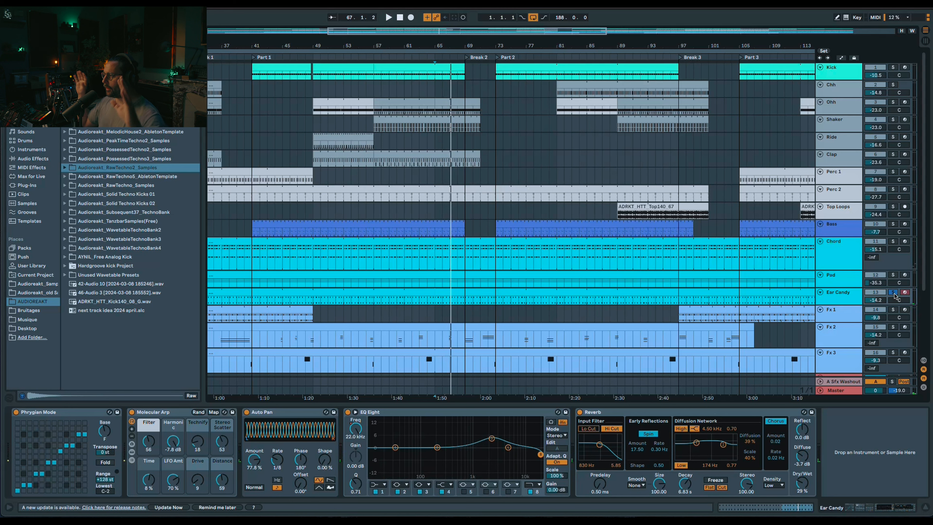
Step: Solo the Fx 2 track instead and audition it from bar 65 towards Break 2
click(893, 326)
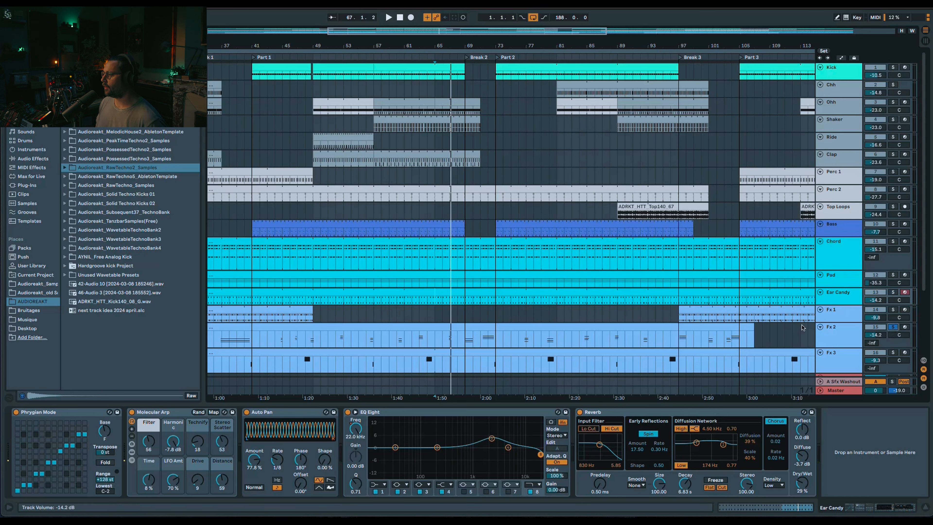
click(447, 339)
key(space)
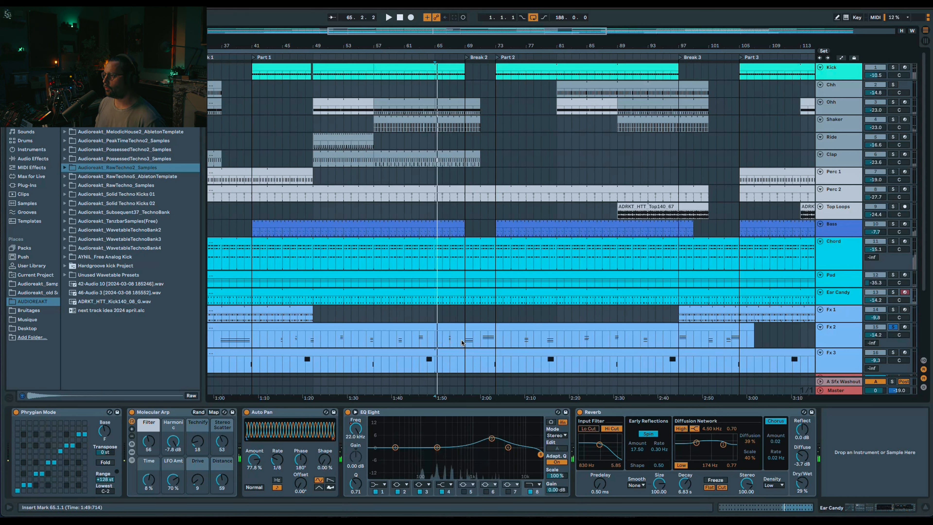
click(447, 340)
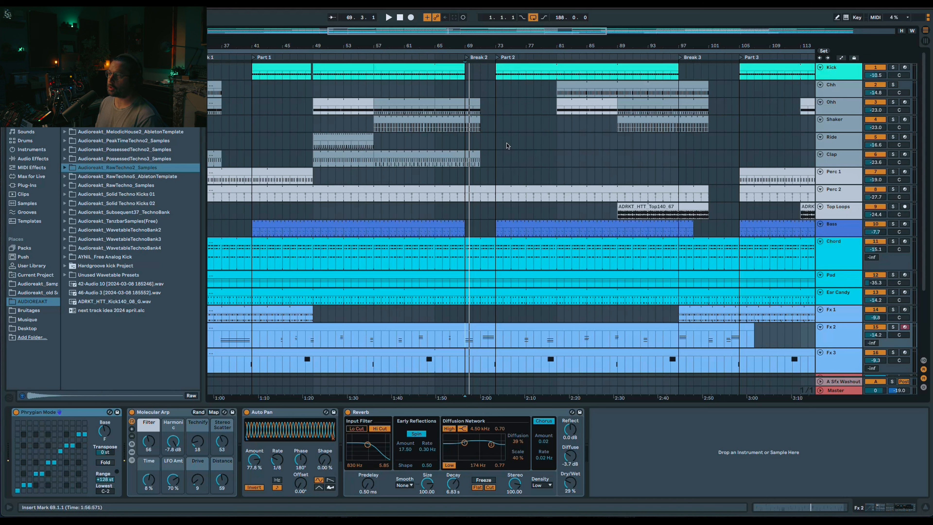
Step: Play the full mix from bar 65 through Break 2 and into Part 2
click(436, 143)
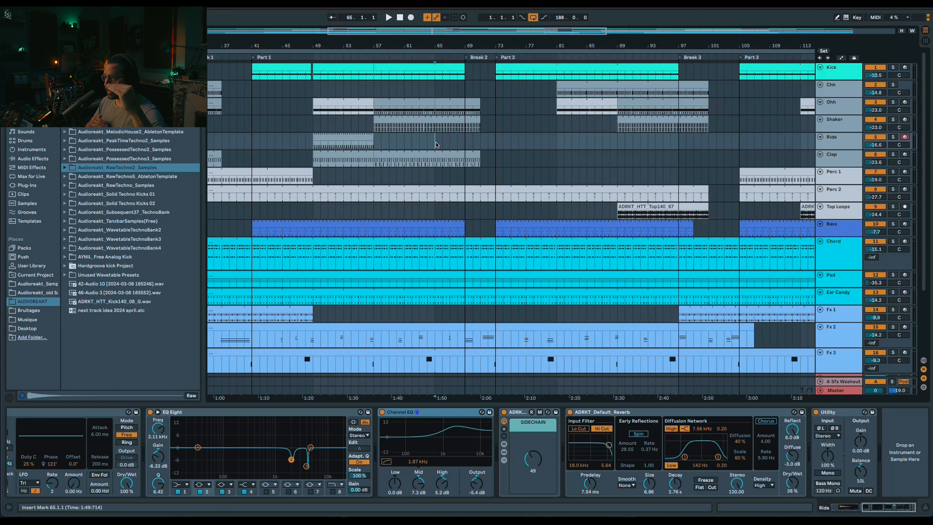
key(space)
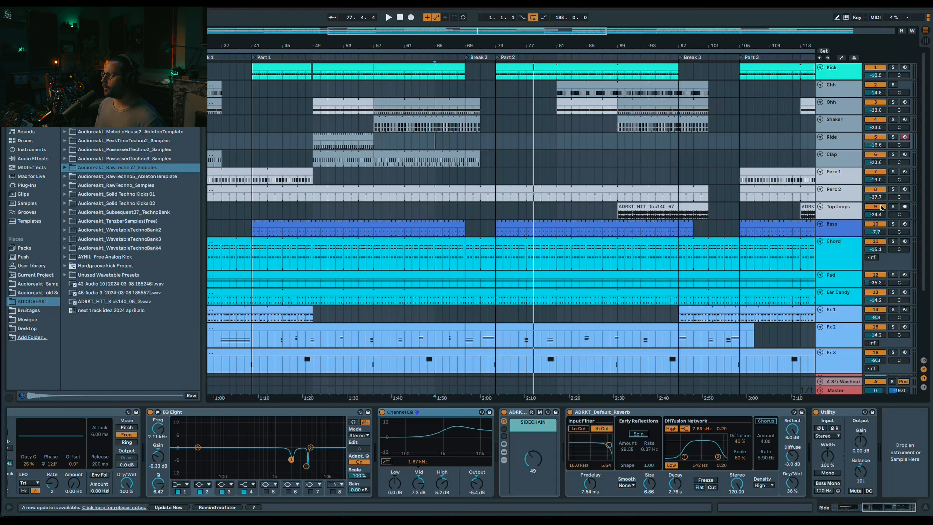
Step: Audition the ADRKT_HTT_Top140_67 clip at bar 89 with the Top Loops track soloed, and unsolo it
click(893, 207)
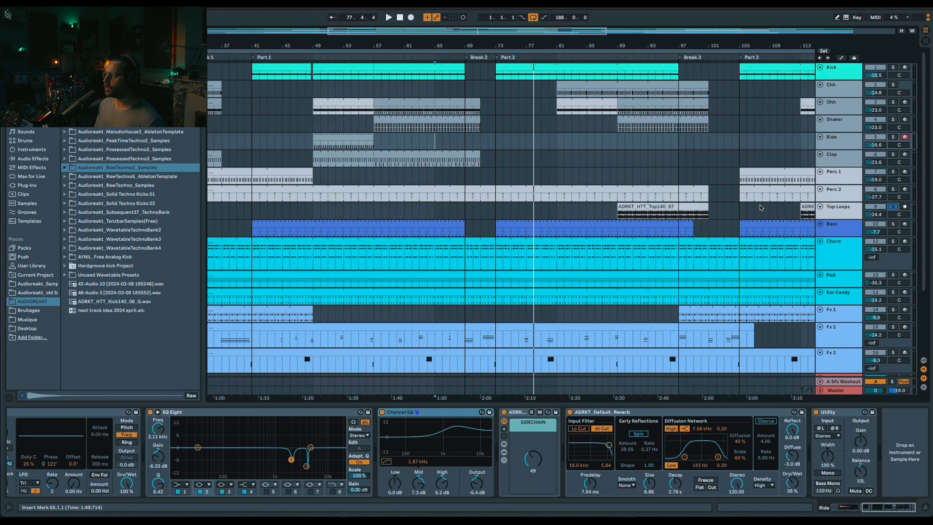
click(644, 204)
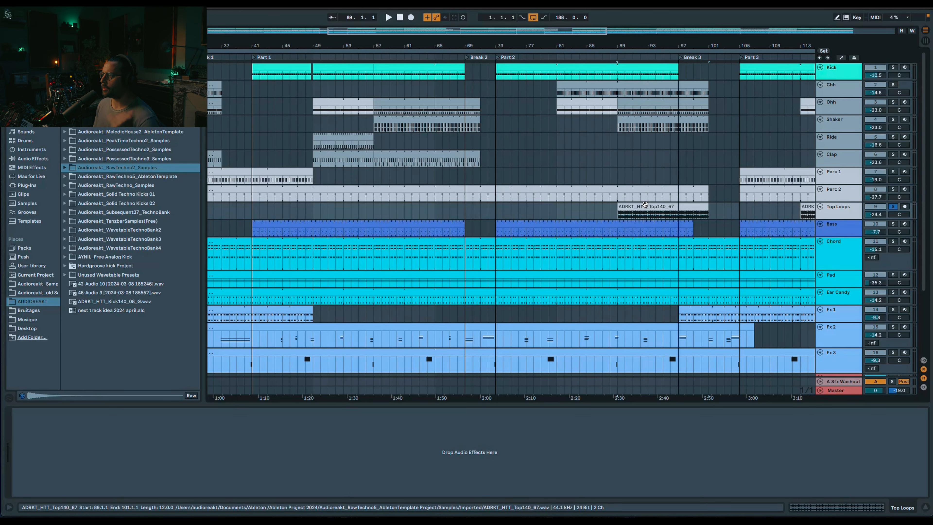
key(space)
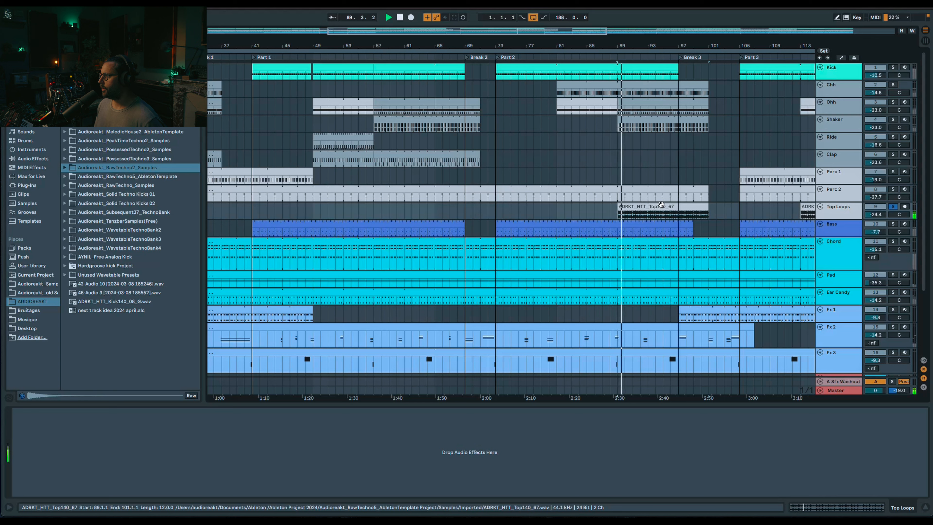
click(895, 206)
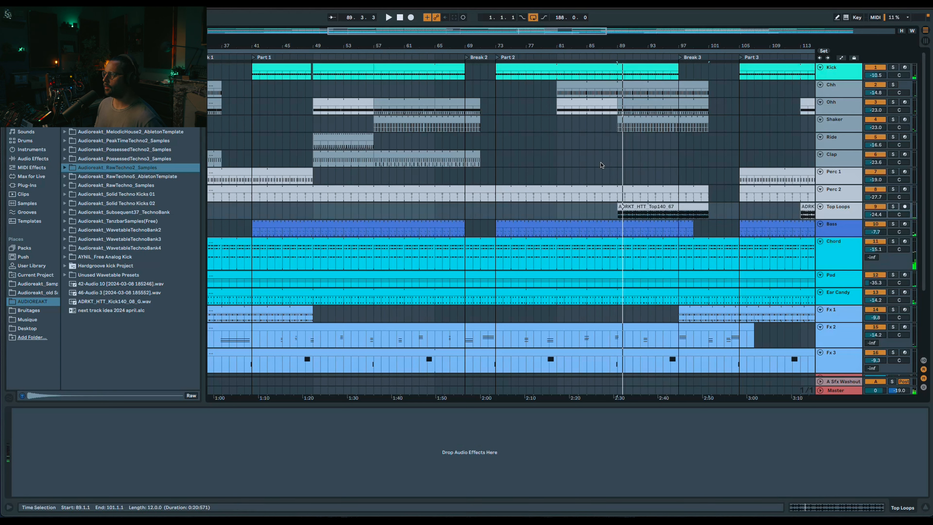
Step: Play Part 2 from bar 82 towards Break 3
click(564, 158)
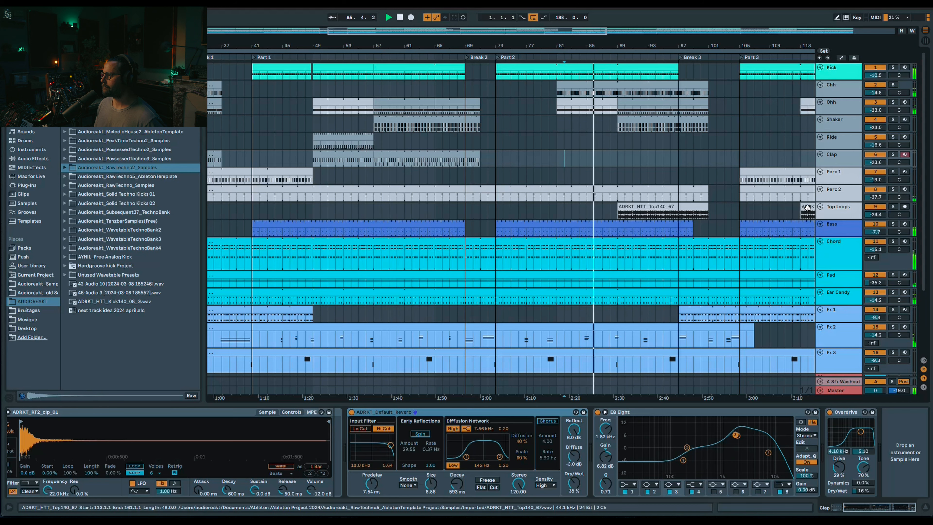
drag(609, 47, 550, 32)
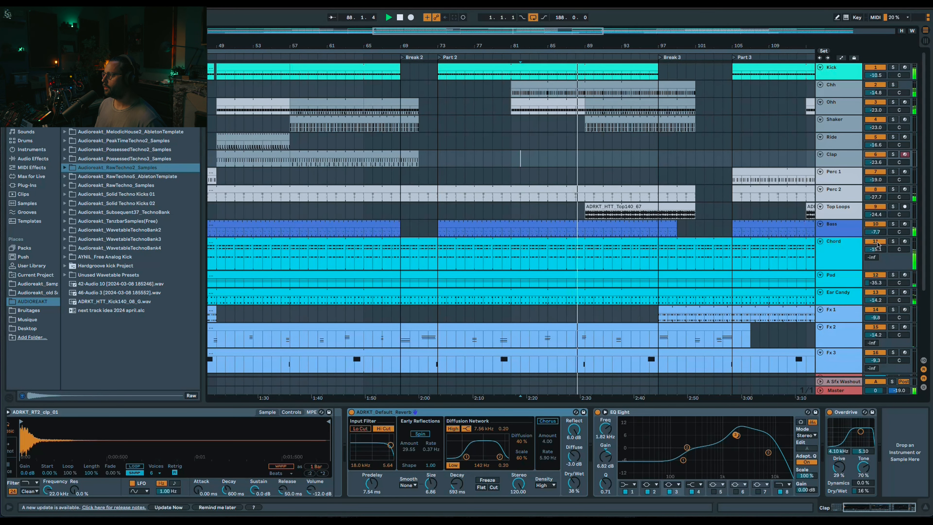
Step: Solo the Chord track briefly during playback, and display the automation lanes to examine its automation from Part 1 to Part 4
click(893, 242)
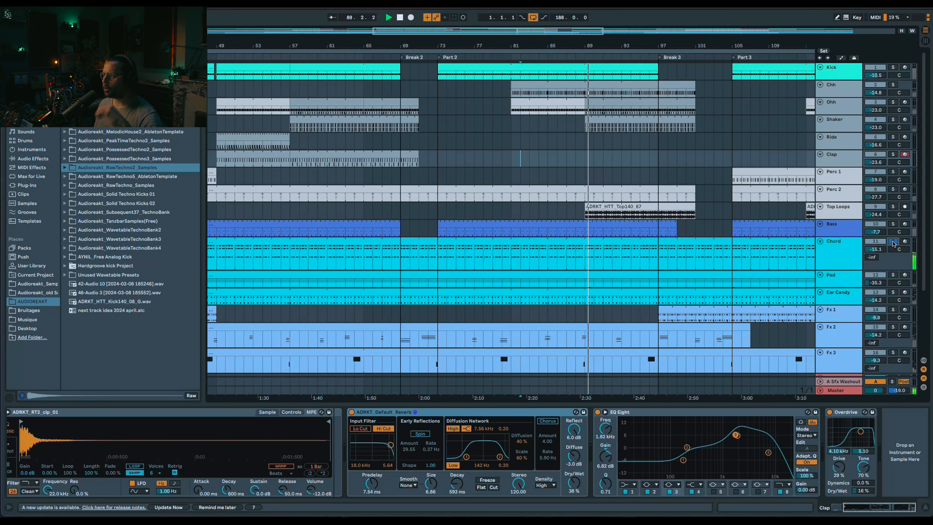
key(a)
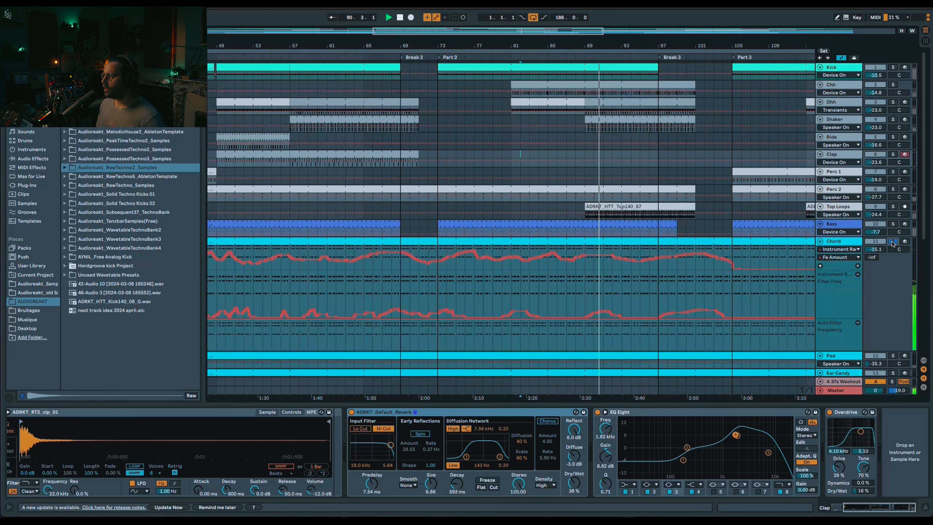
click(893, 242)
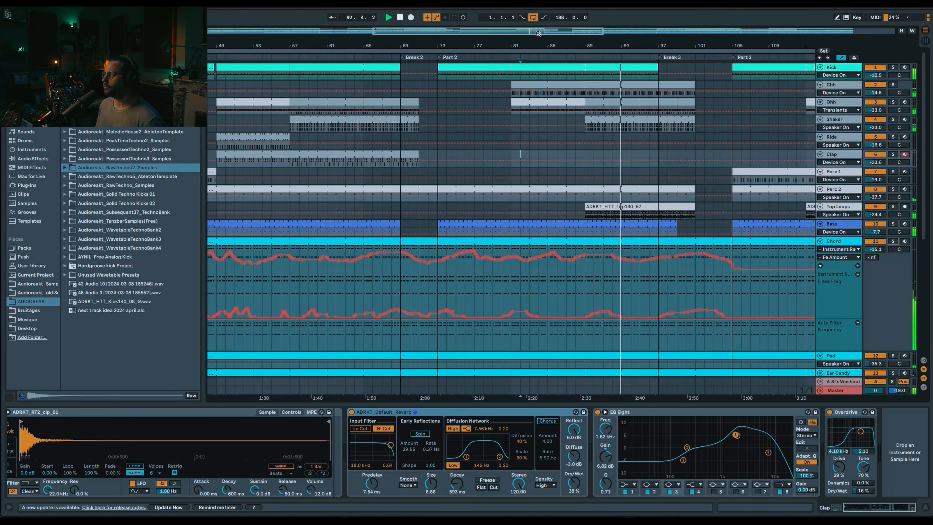
drag(615, 45, 516, 35)
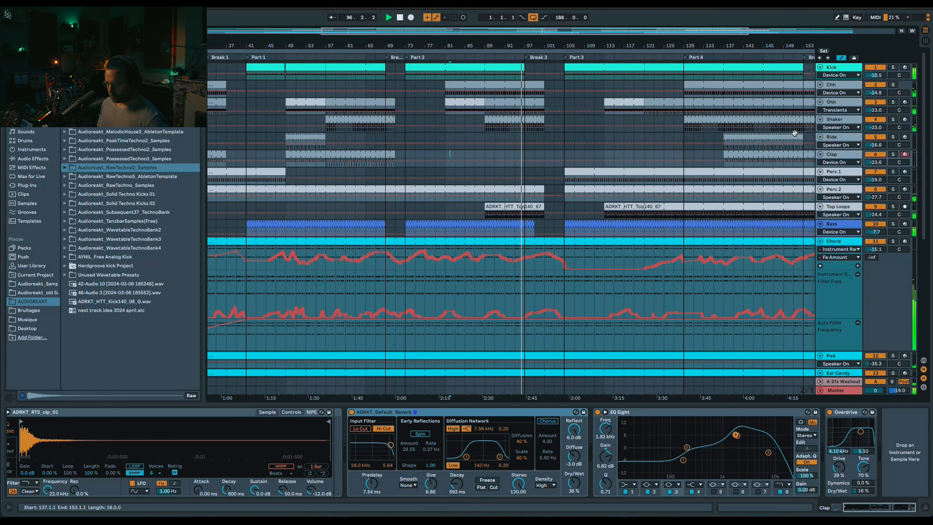
Step: Check the arrangement without and with automation lanes around Part 3, and display the Perc 1 track's devices
key(a)
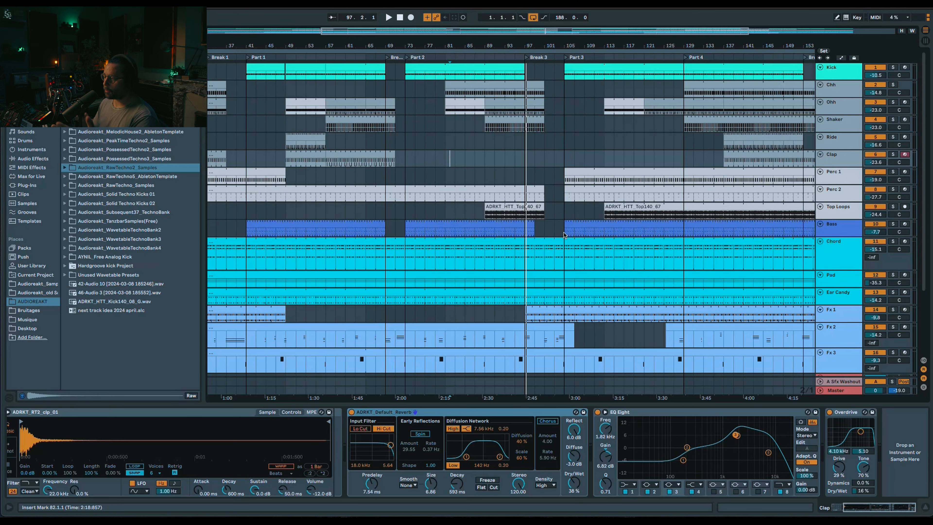
key(a)
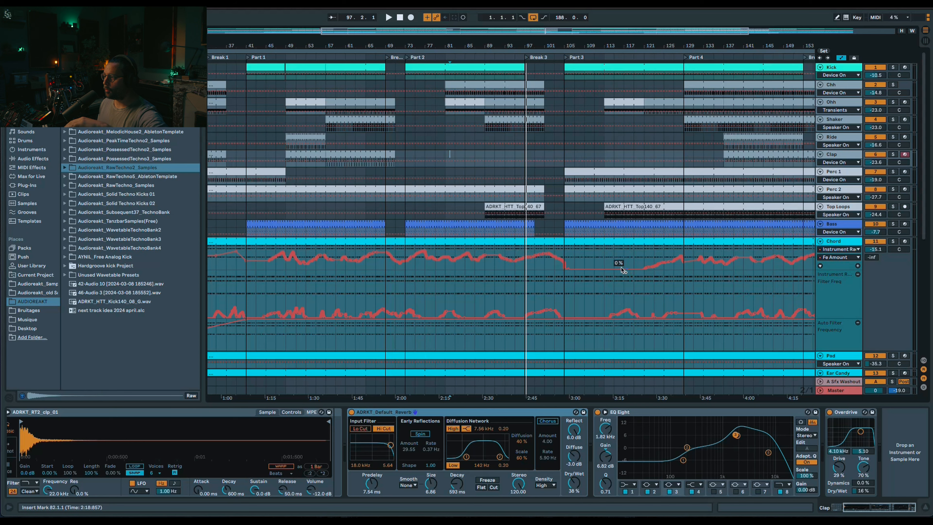
click(572, 171)
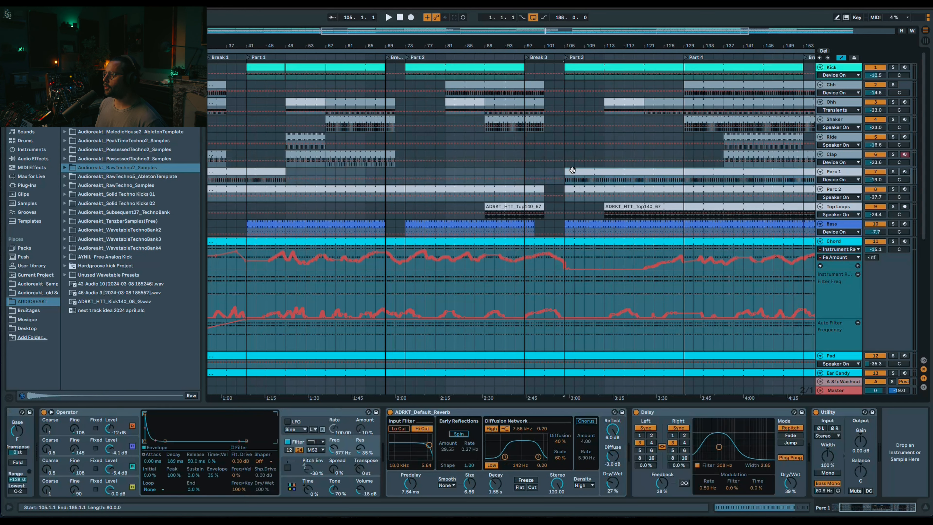
Step: Audition the Fx 1 clip starting at Break 3 with its track soloed, and unsolo it
scroll(541, 310, down, 4)
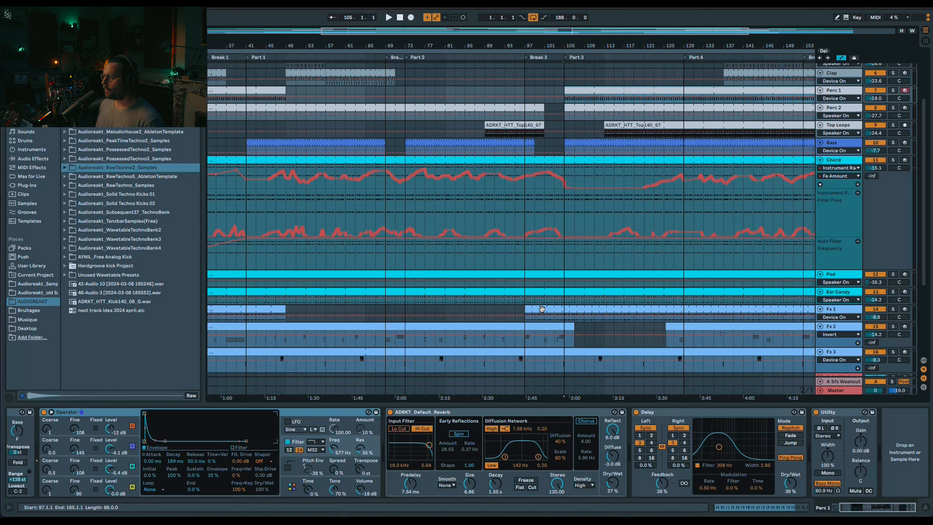
click(542, 309)
click(893, 309)
key(space)
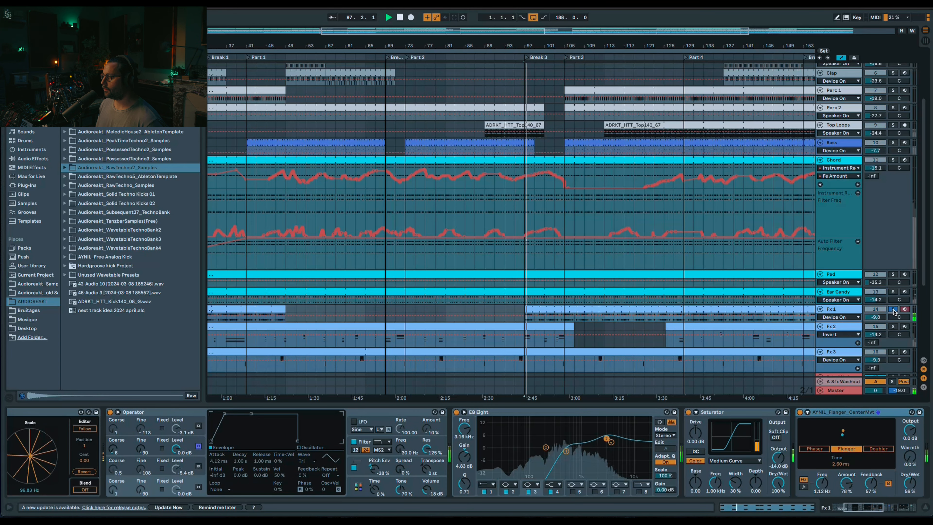
click(893, 309)
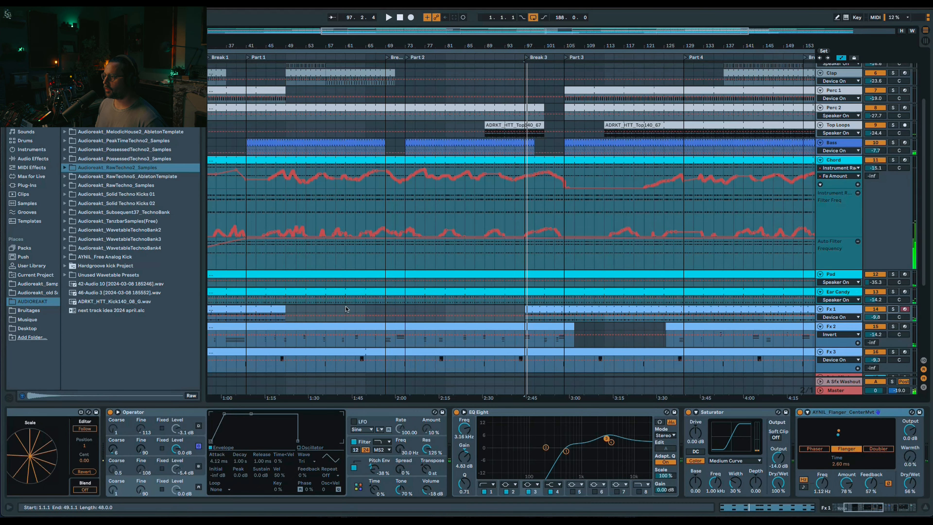
Step: Solo the Fx 2 track briefly to hear it at Break 3, and unsolo it
scroll(347, 310, down, 3)
click(895, 231)
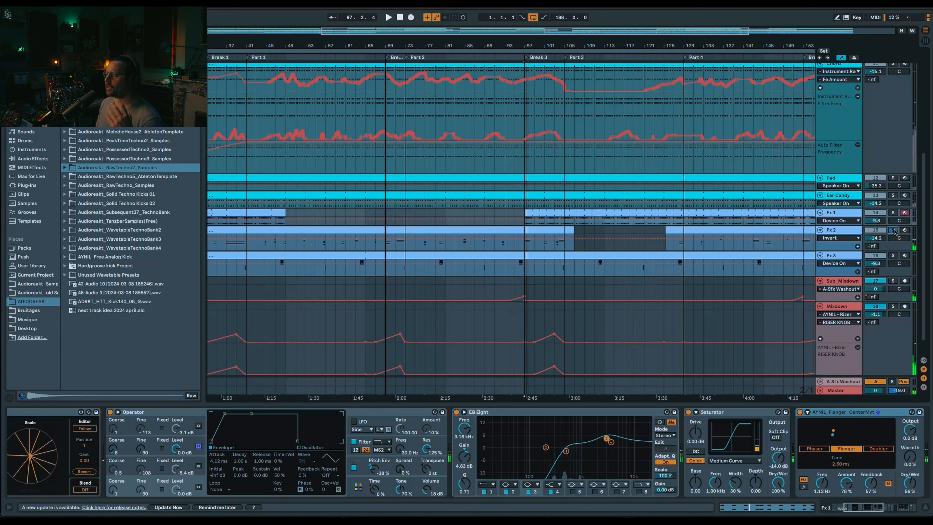
click(895, 231)
scroll(896, 231, up, 1)
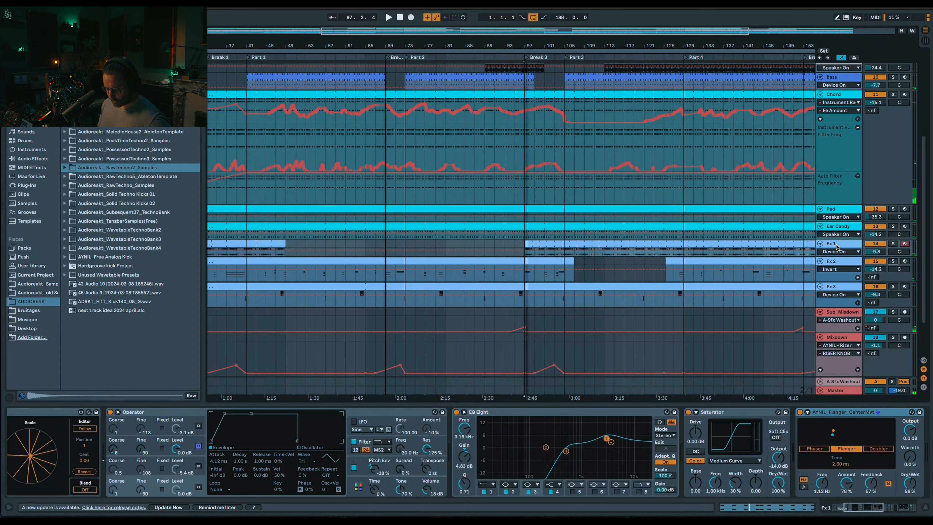
Step: Hide the automation lanes and play the transition into Break 3 from bar 95
key(a)
scroll(606, 225, up, 3)
click(514, 170)
key(space)
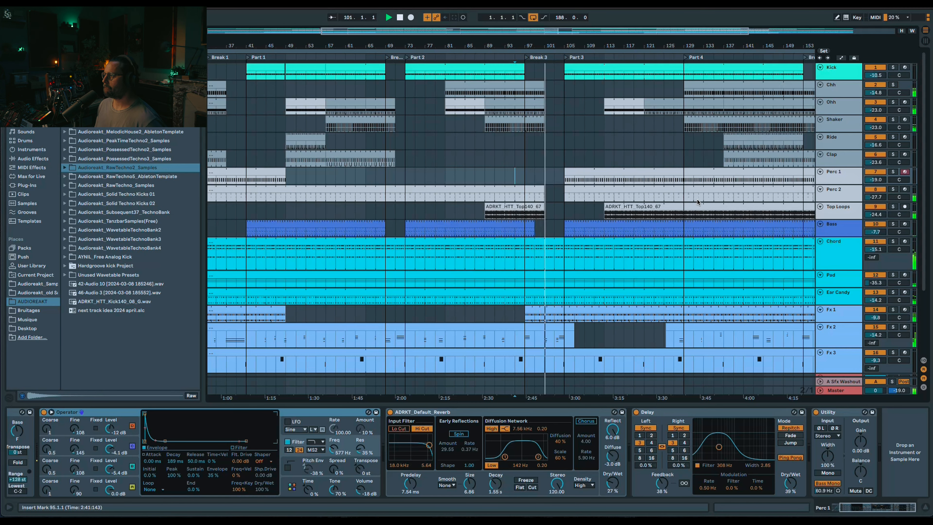
Step: Show the automation lanes and examine the Mixdown riser automation while Break 3 plays into Part 3
key(a)
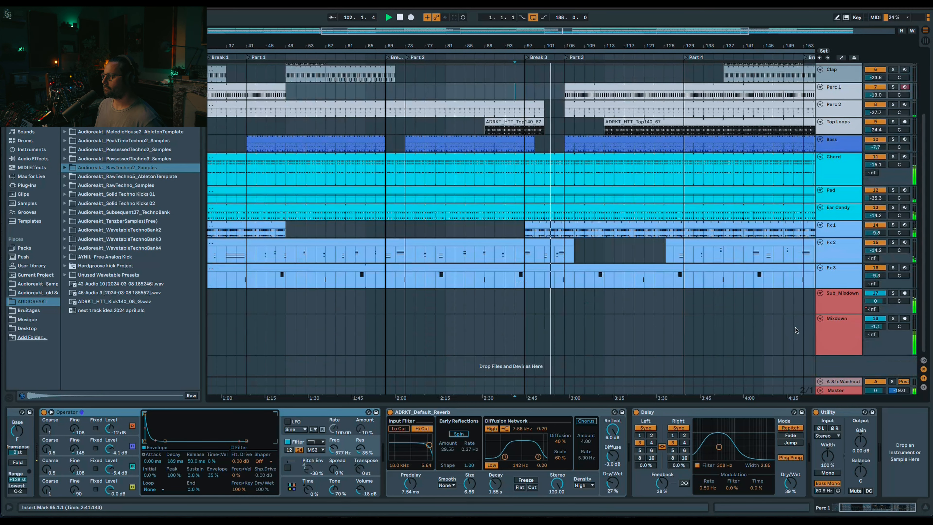
scroll(565, 316, down, 3)
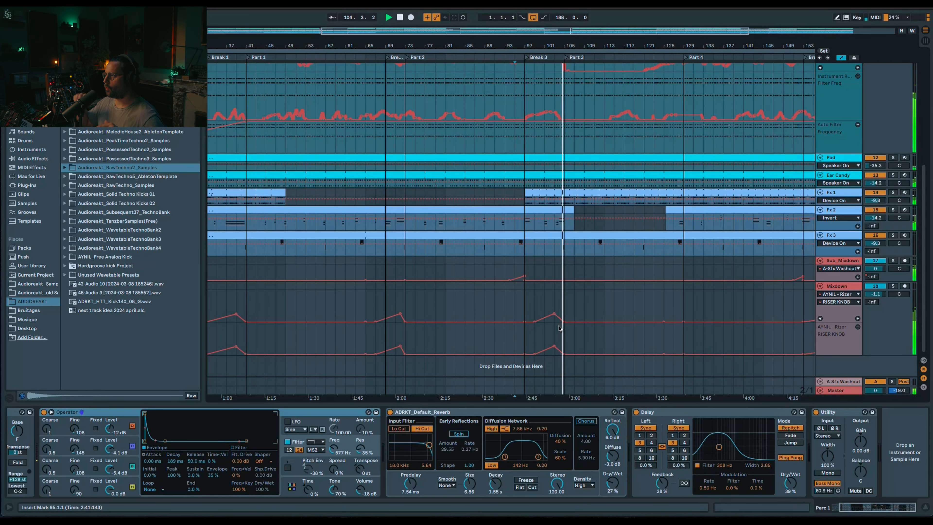
scroll(573, 283, up, 5)
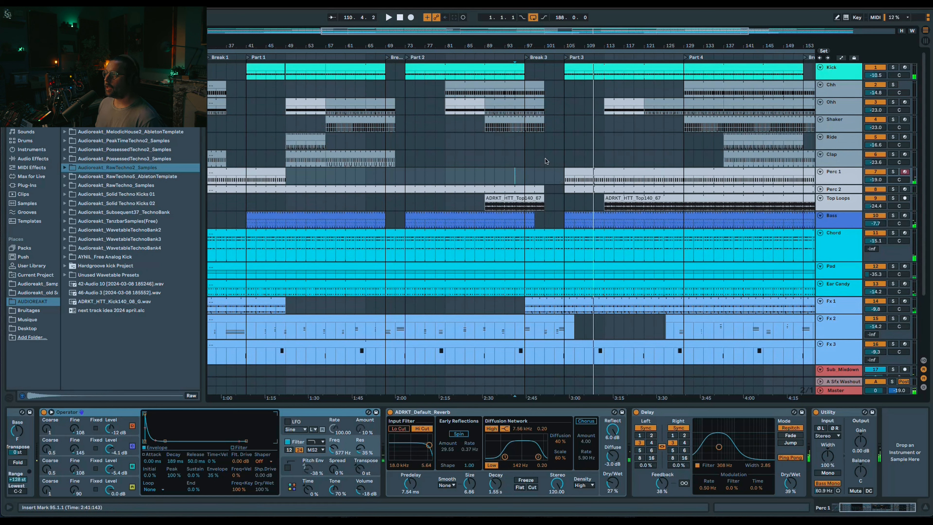
Step: Show the automation lanes to examine the Chord automation from Part 3 to the Outro, and hide them again
click(512, 154)
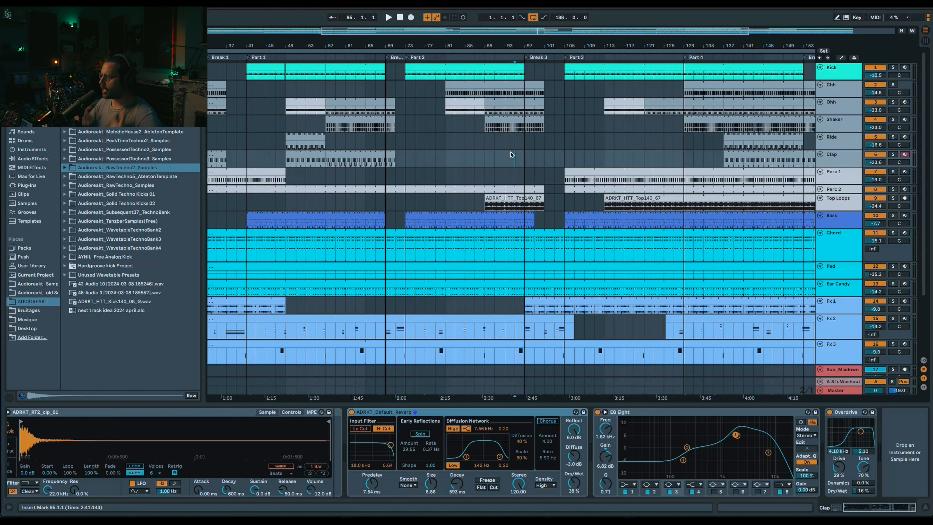
key(a)
click(594, 155)
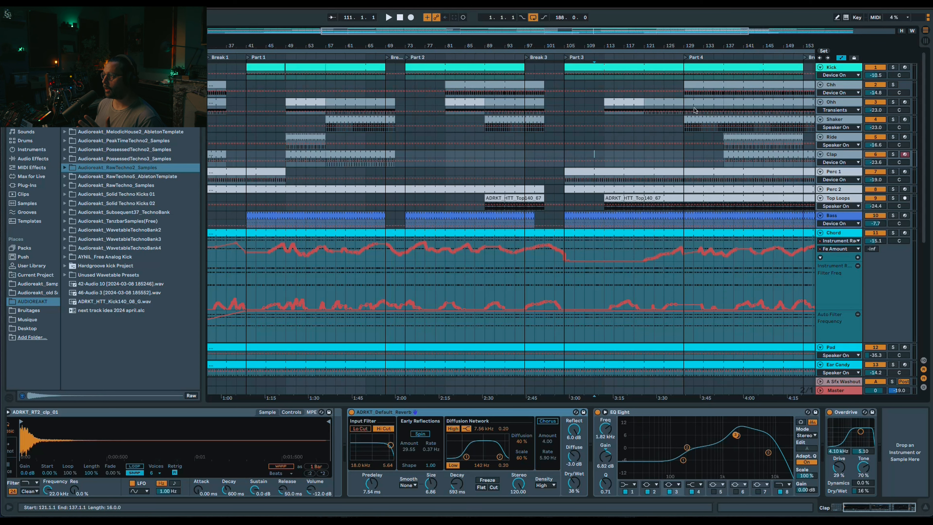
drag(560, 32, 656, 32)
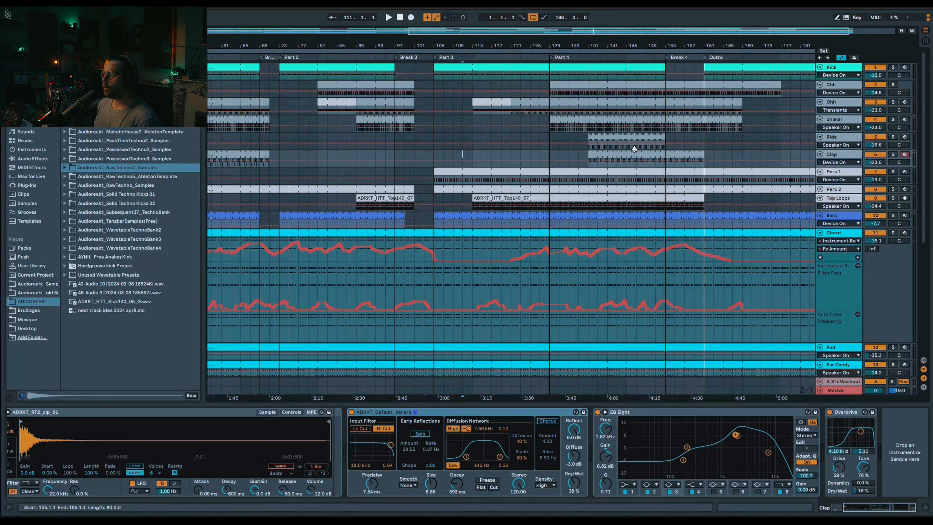
key(a)
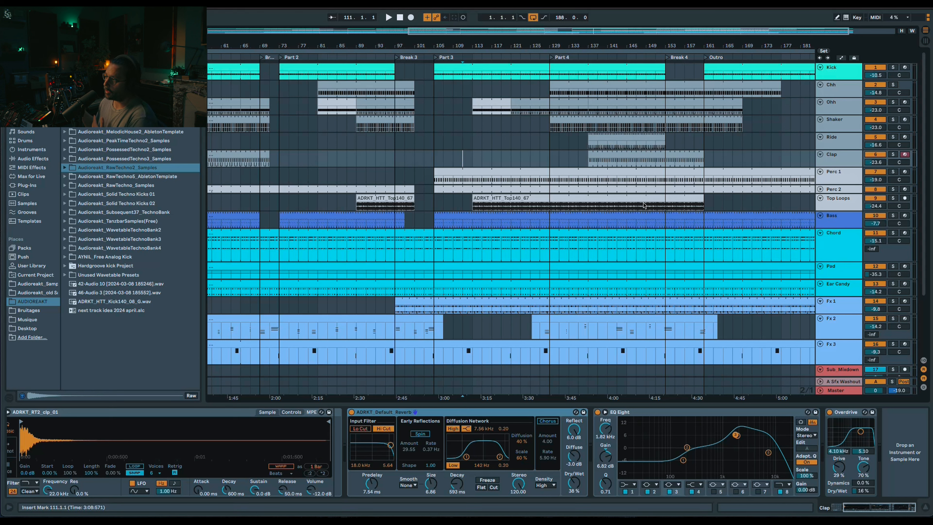
Step: Play from bar 123 into Part 4 while examining the Chord automation, and hide the automation lanes
click(518, 161)
key(space)
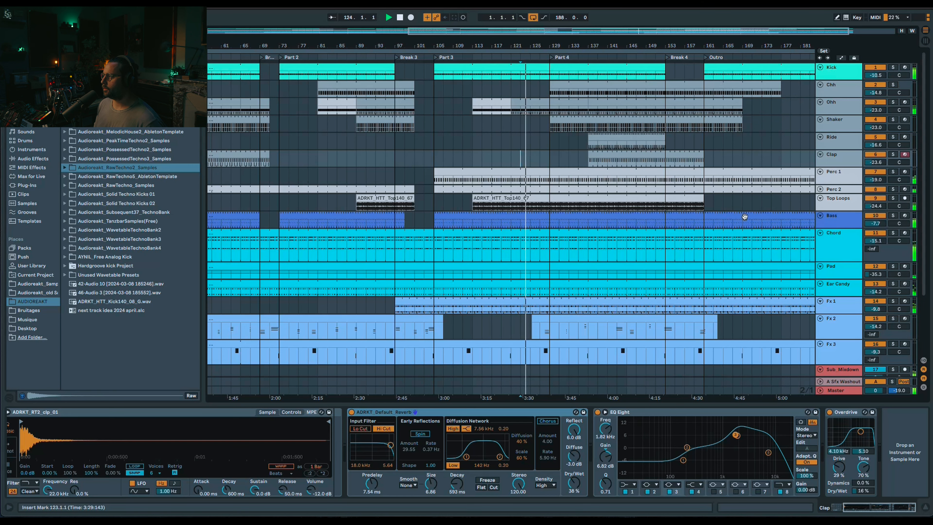
key(a)
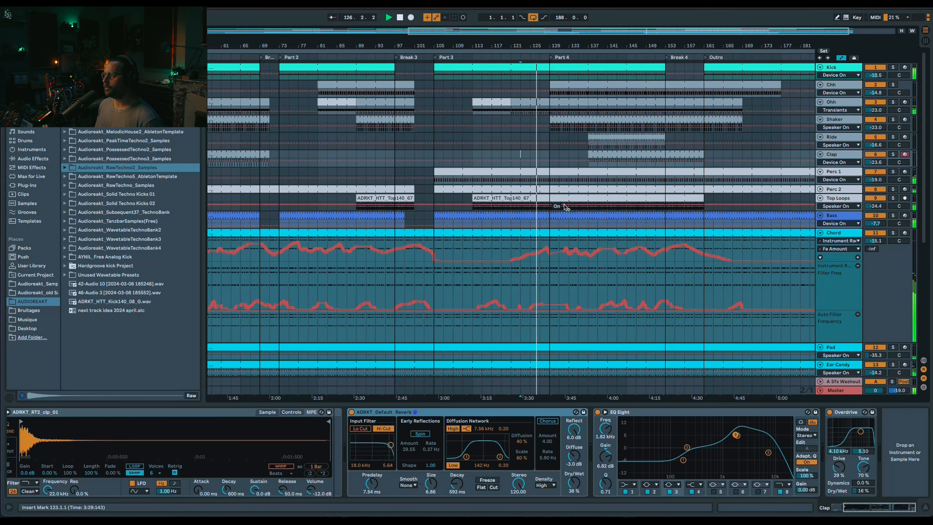
scroll(564, 231, down, 2)
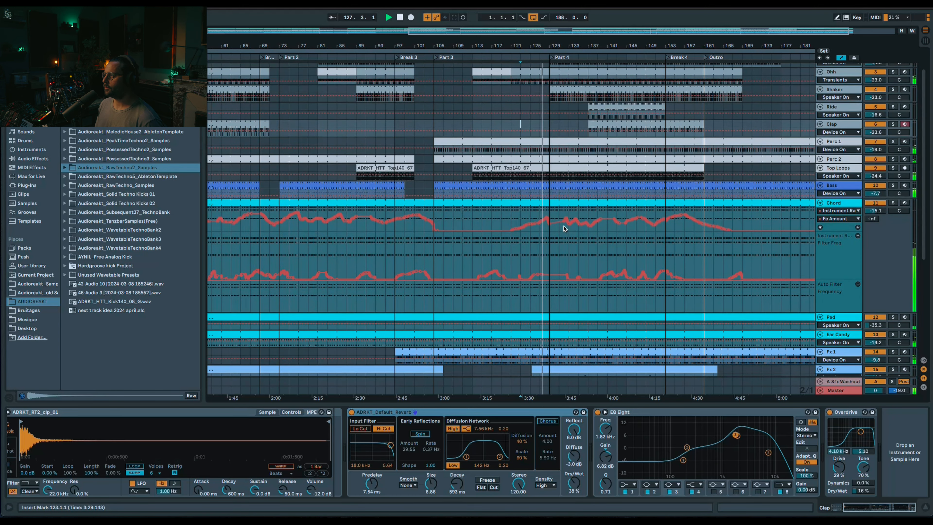
scroll(566, 206, up, 1)
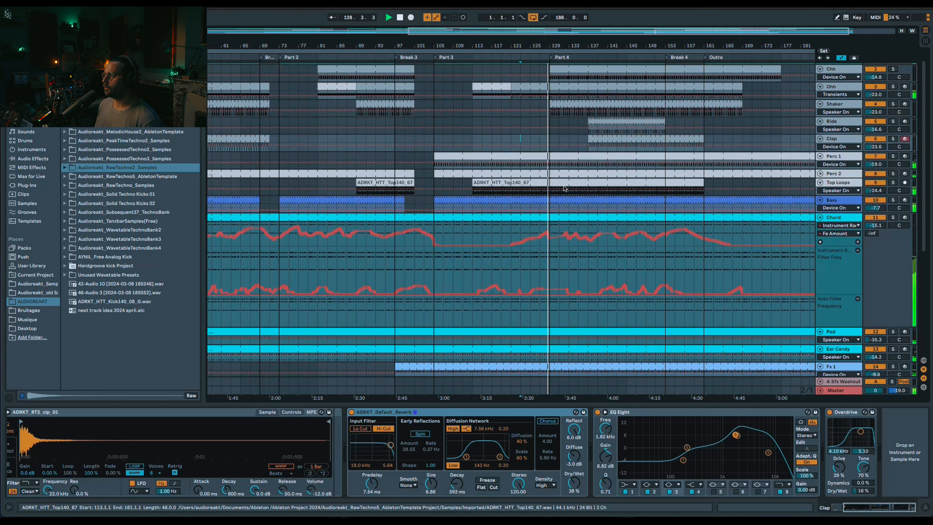
scroll(566, 184, up, 1)
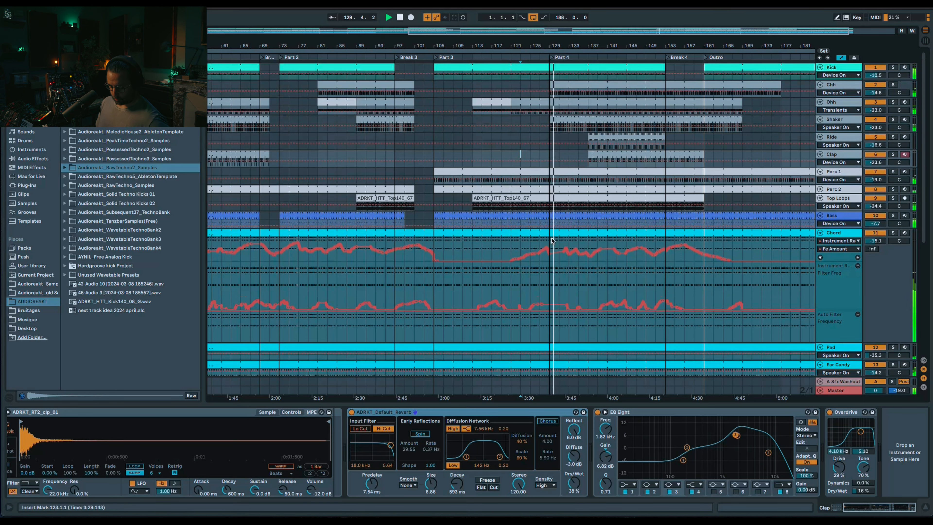
key(a)
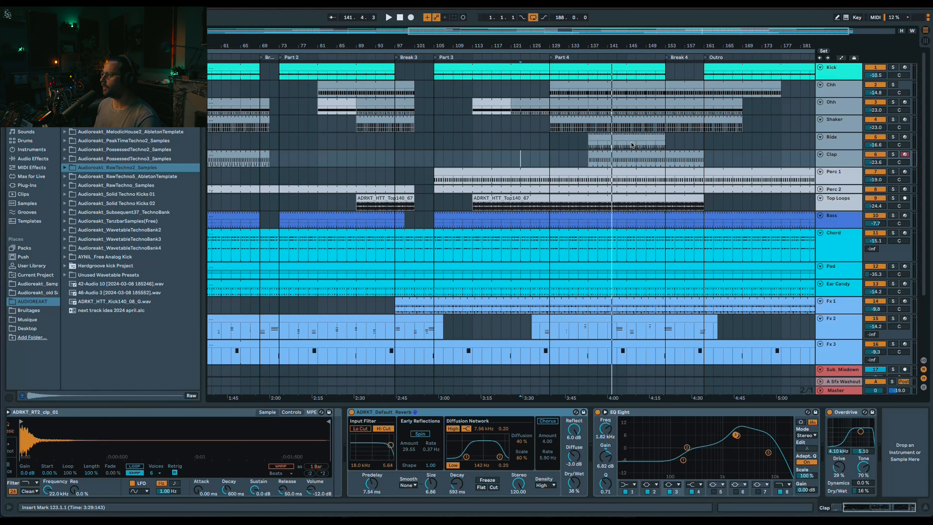
Step: Show the automation lanes to examine the Chord automation across Break 4 and the Outro, and hide them again
scroll(658, 115, right, 3)
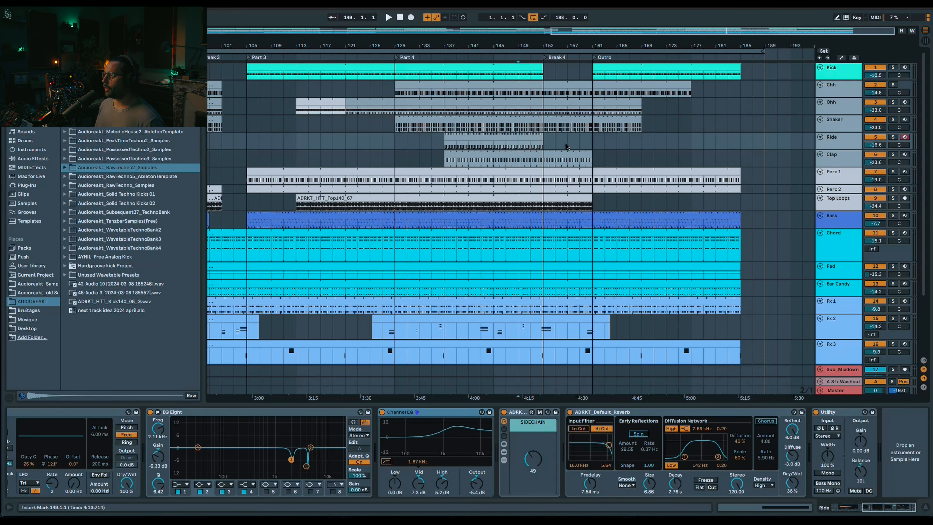
scroll(558, 243, down, 4)
scroll(559, 241, up, 4)
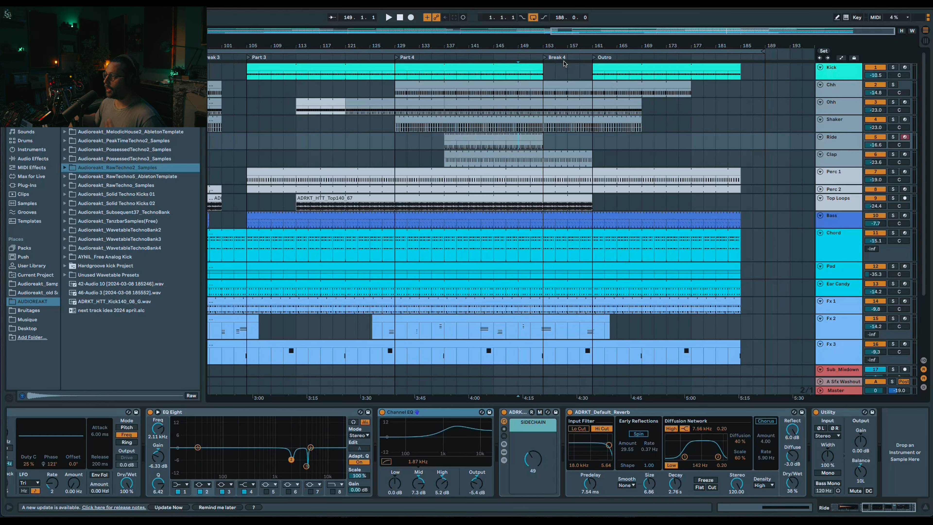
key(a)
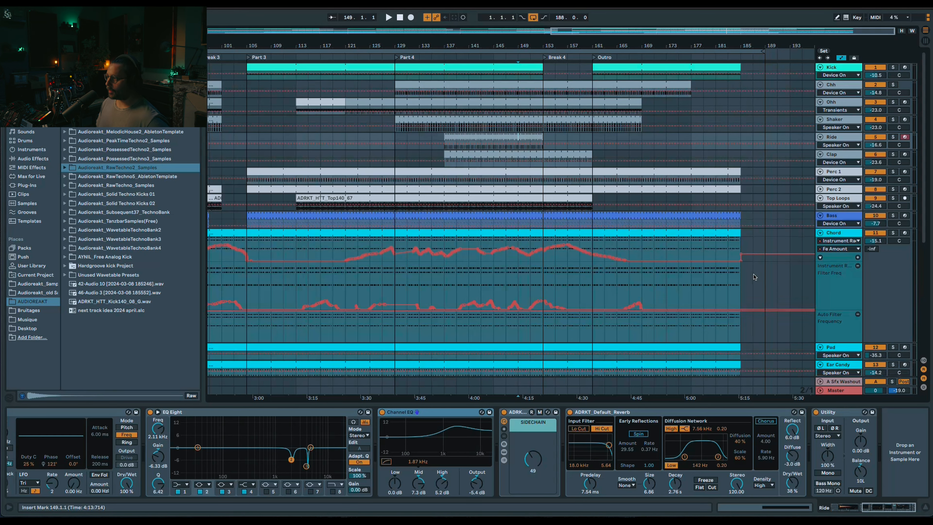
click(552, 218)
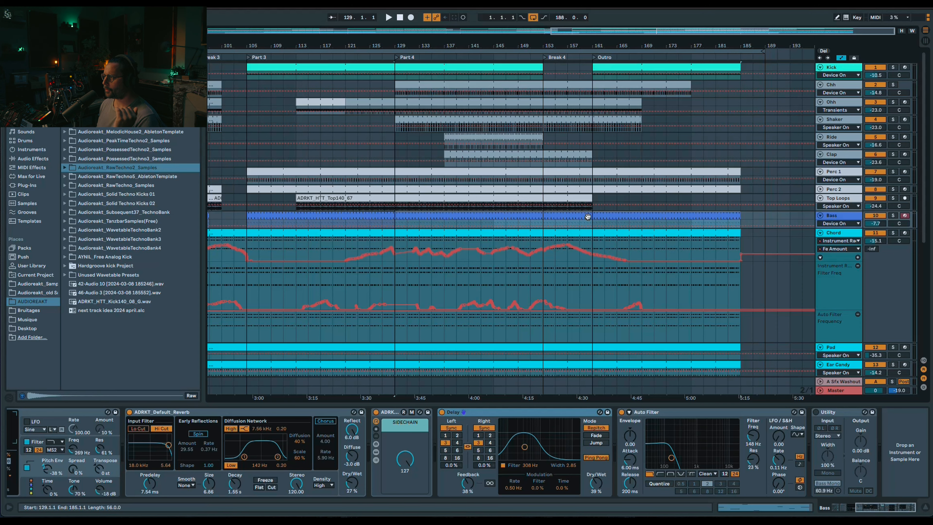
key(a)
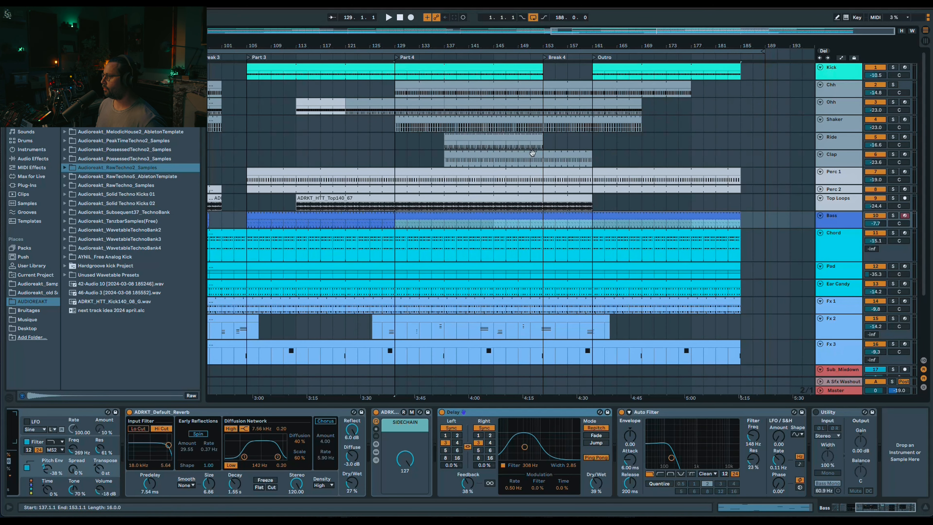
Step: Play from bar 151 through Break 4, audition the Outro at bars 169 and 177 with automation shown, and hide the lanes
click(530, 165)
key(space)
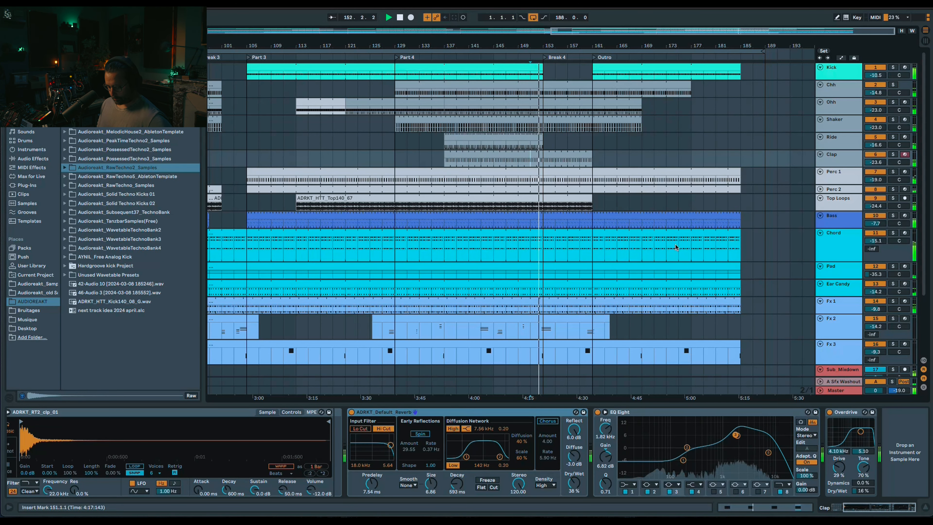
key(a)
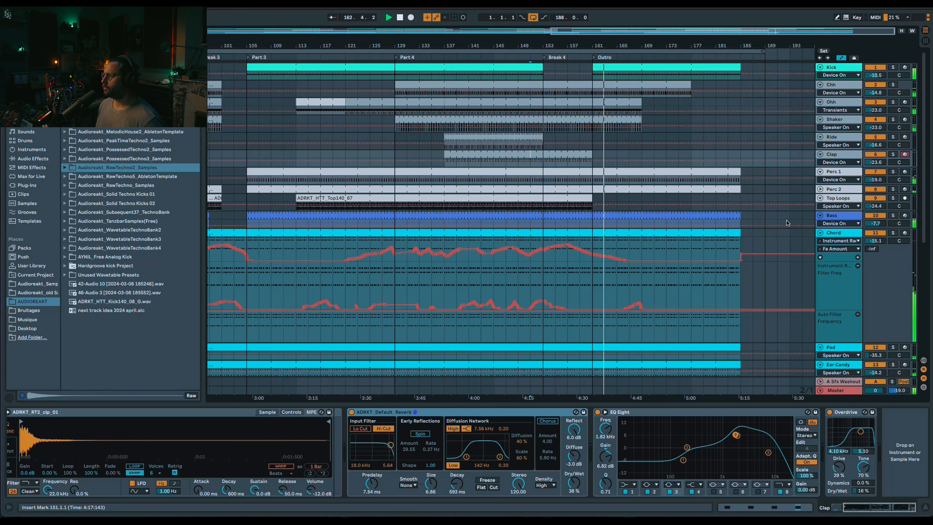
click(643, 144)
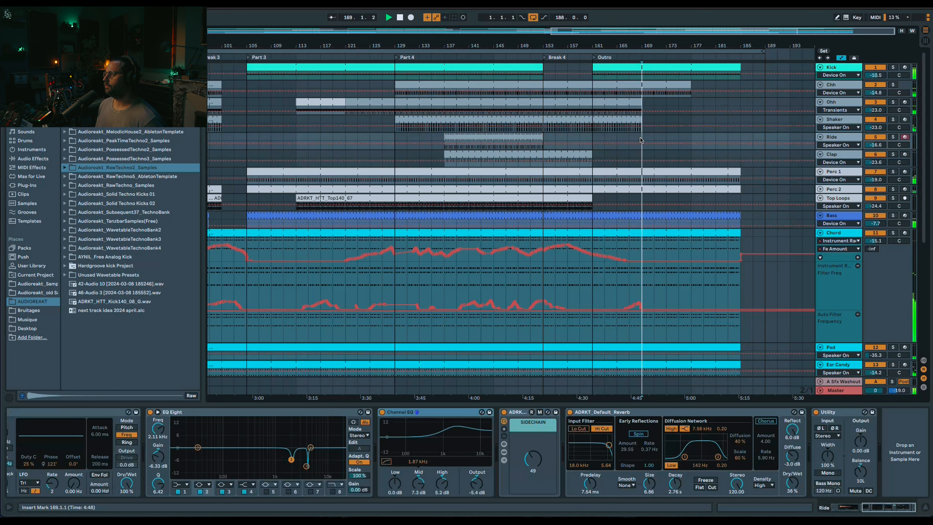
click(690, 119)
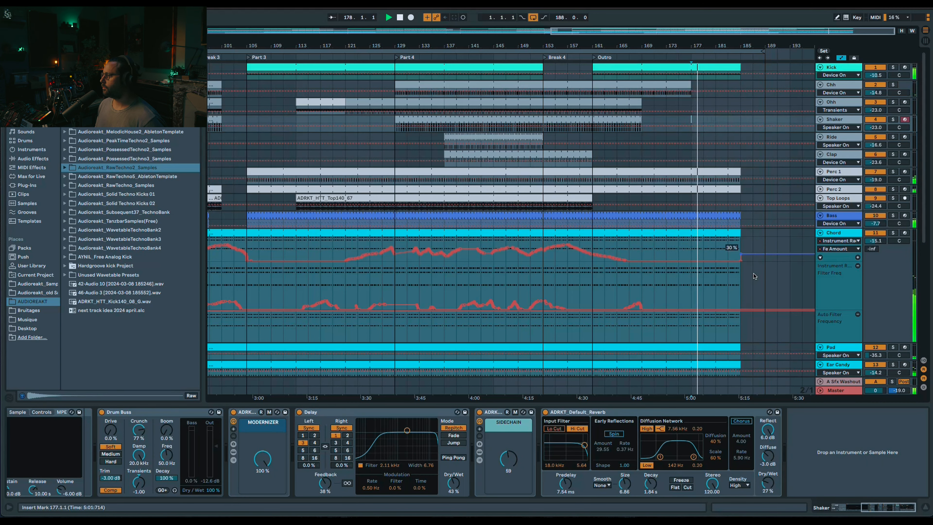
scroll(738, 233, down, 1)
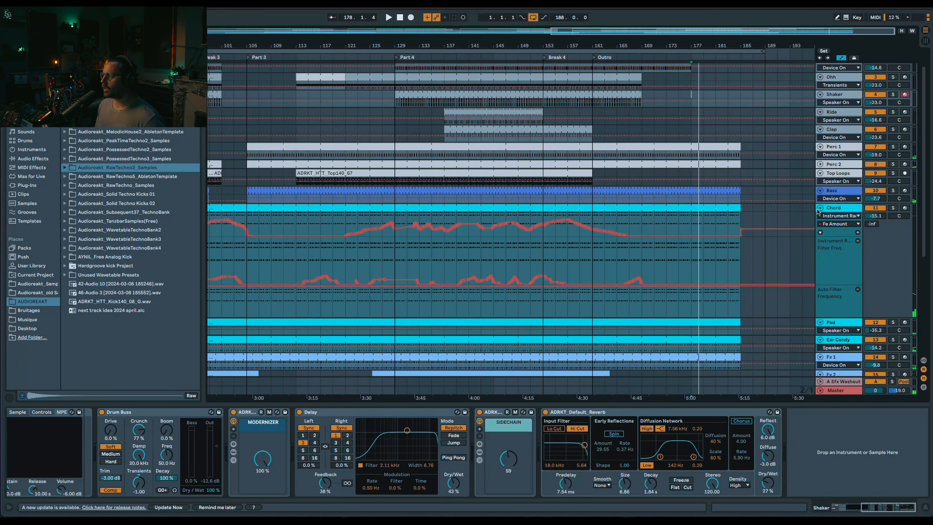
key(a)
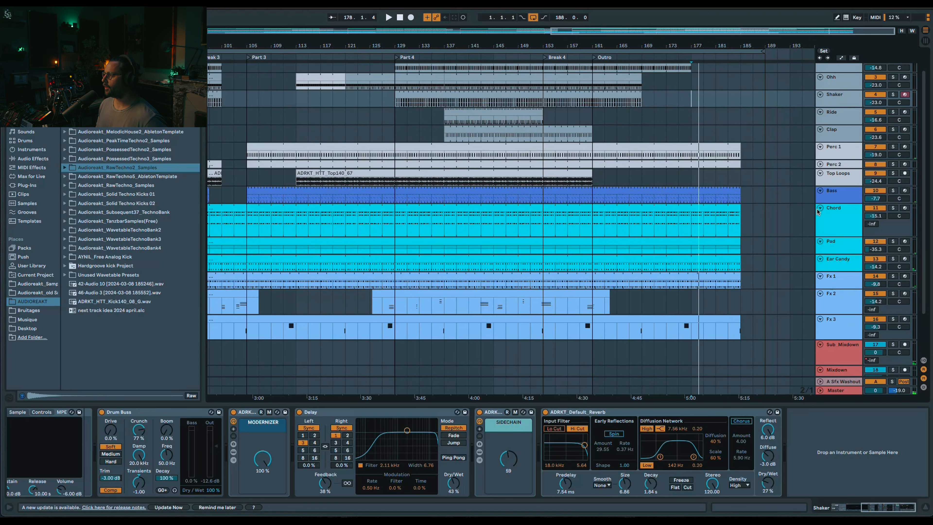
Step: Reduce the Chord track's height and fit the whole arrangement in view
click(829, 235)
scroll(728, 152, up, 1)
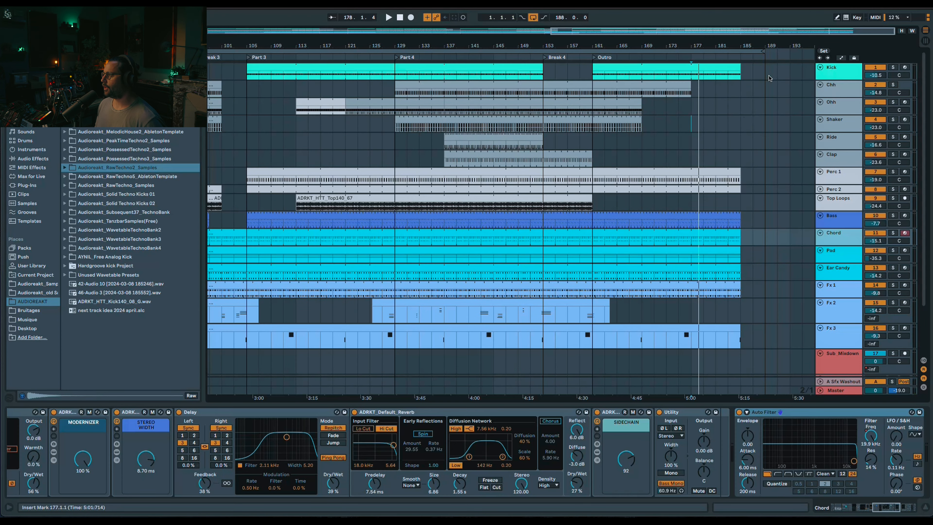
double_click(324, 30)
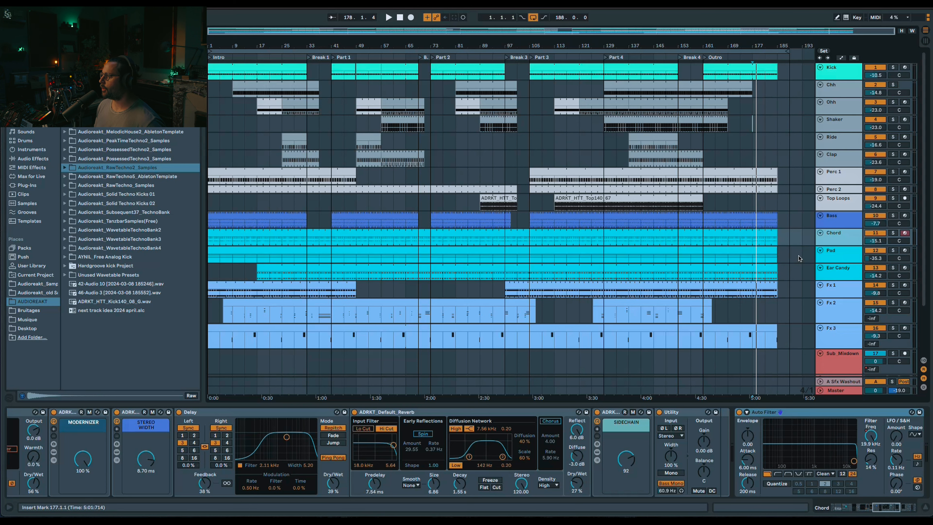
Step: Show the automation lanes, display the Chord track's Instrument Rack macros and solo the track
key(a)
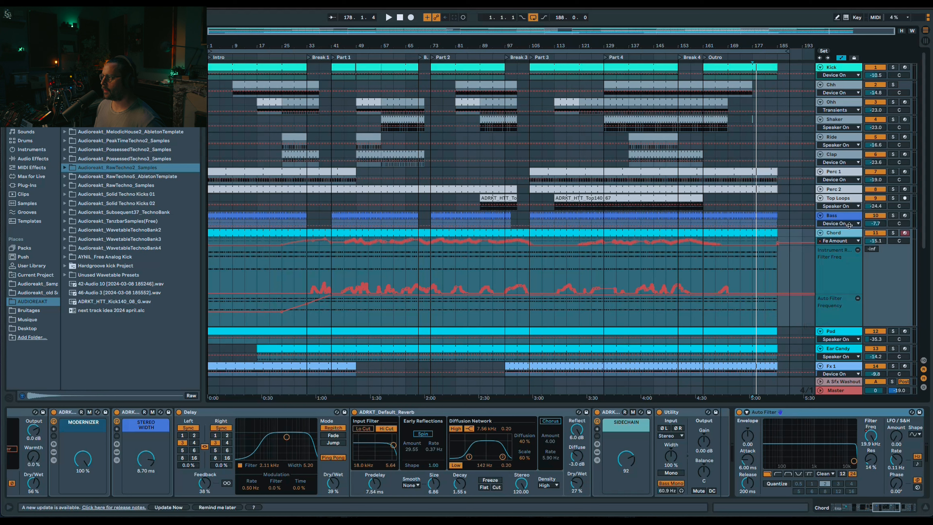
click(652, 259)
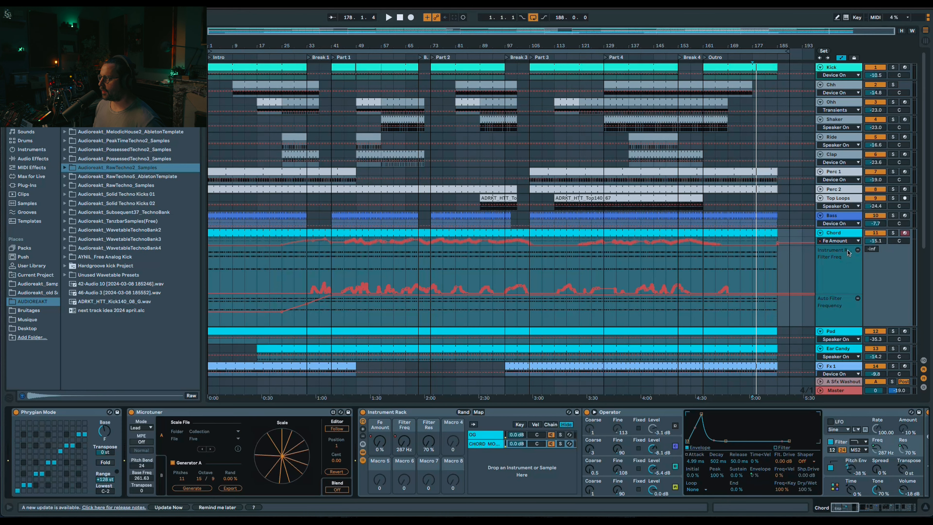
click(893, 233)
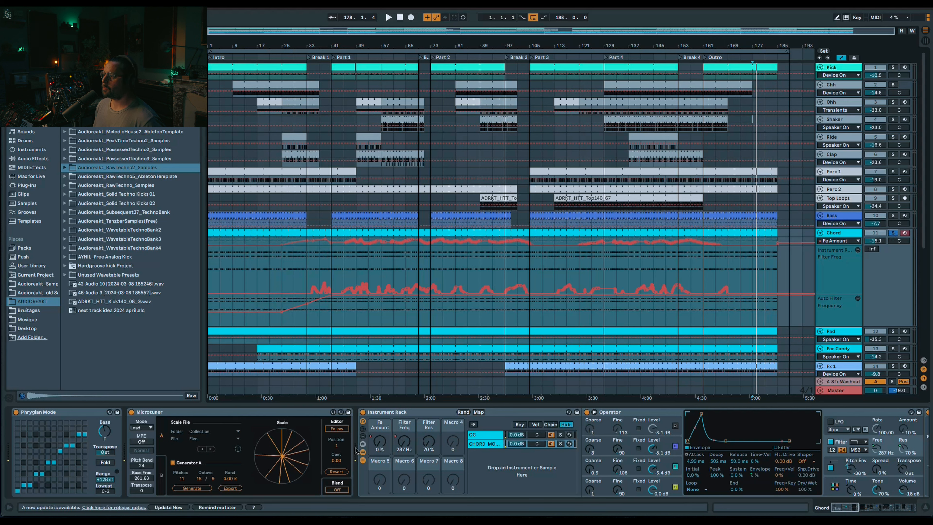
Step: Play the soloed Chord from bar 77 while tweaking Fe Amount up to 45% and Filter Freq to 673 Hz, and re-enable the overridden automation
click(444, 272)
key(space)
mouse_move(379, 441)
mouse_down()
mouse_move(380, 426)
mouse_move(404, 408)
mouse_move(404, 442)
mouse_move(380, 444)
mouse_move(380, 464)
mouse_move(404, 444)
mouse_move(404, 467)
mouse_move(378, 449)
mouse_up()
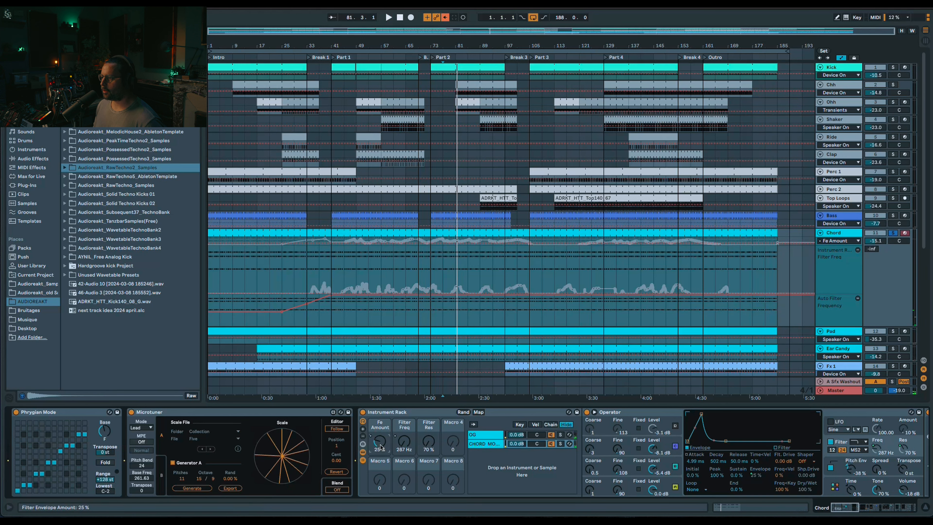
mouse_move(381, 447)
mouse_down()
mouse_move(381, 426)
mouse_move(381, 447)
mouse_up()
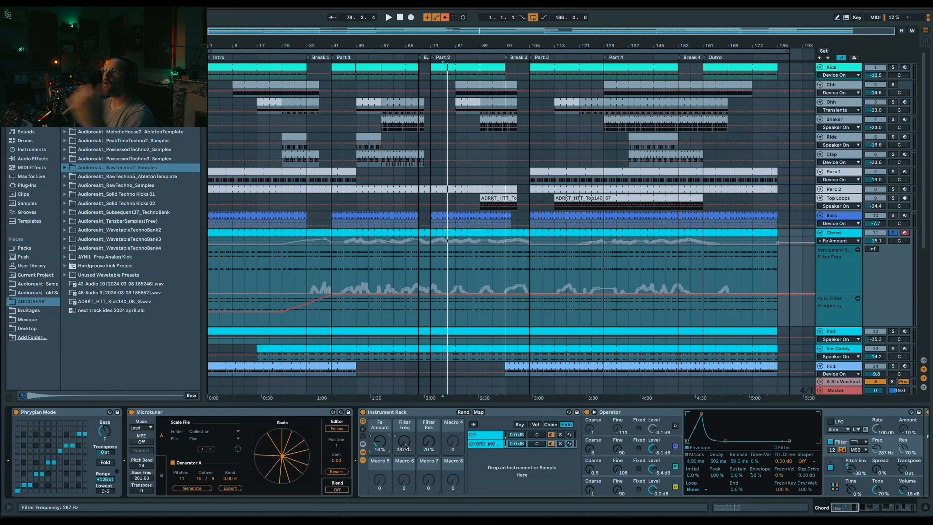
key(space)
drag(406, 445, 380, 451)
key(space)
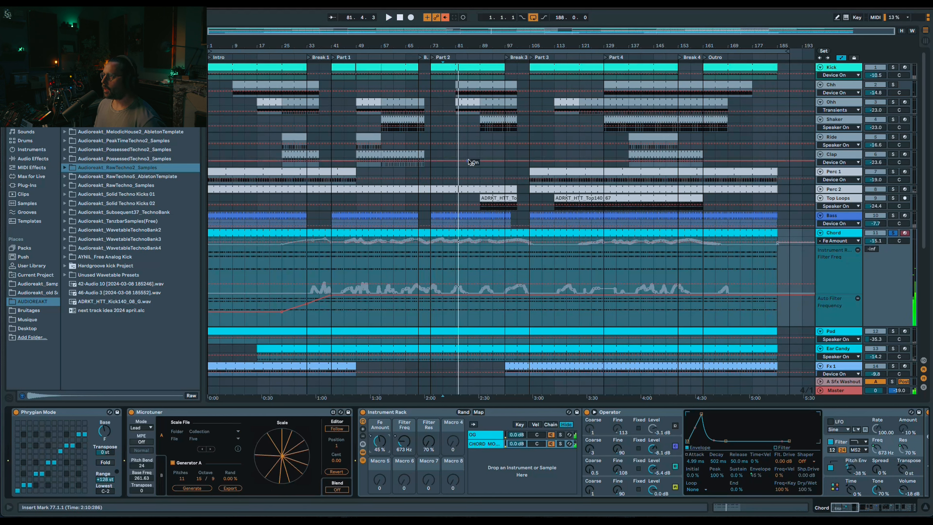
click(444, 18)
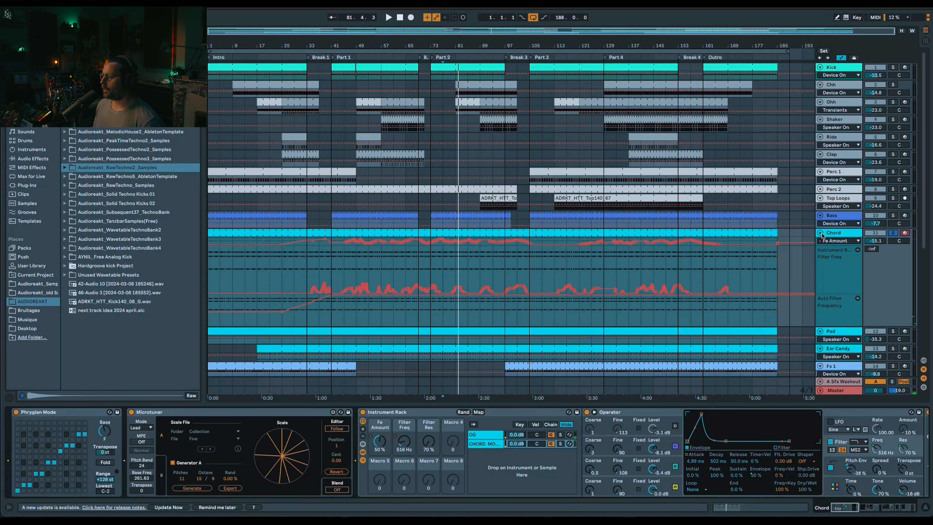
Step: Collapse the Chord track, hide the automation lanes and display the Ride track's Drum Rack and Shifter devices
click(833, 241)
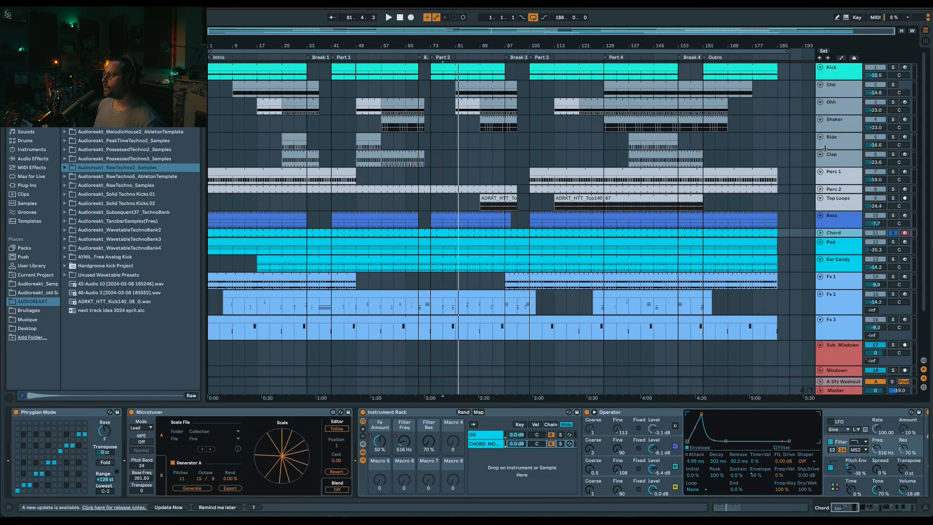
click(828, 145)
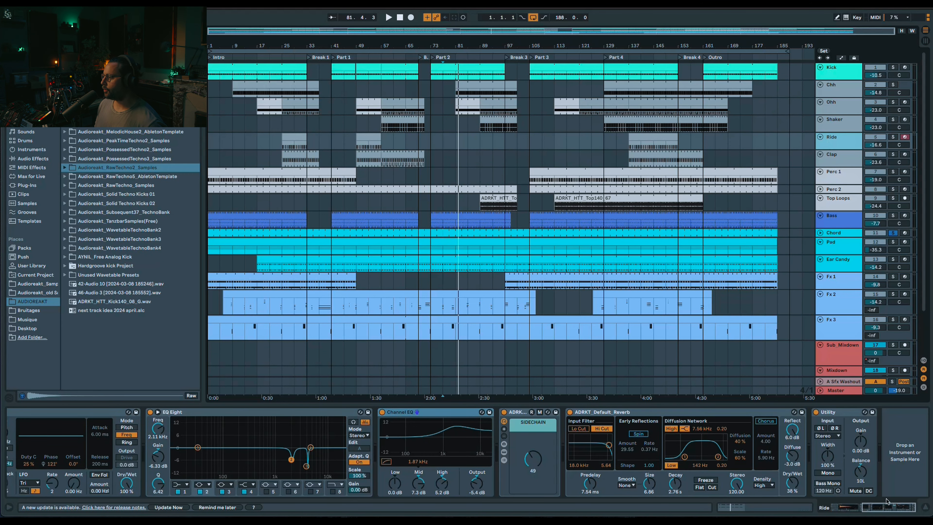
drag(887, 507, 856, 506)
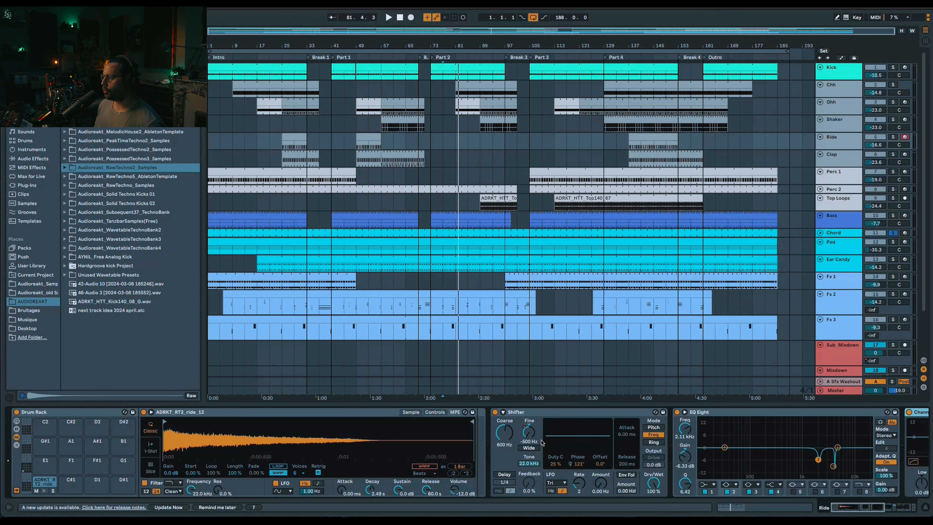
Step: Show the automation lanes and enlarge the Ride track around bars 49 to 57 to examine its Shifter Fine automation
key(a)
scroll(358, 79, up, 15)
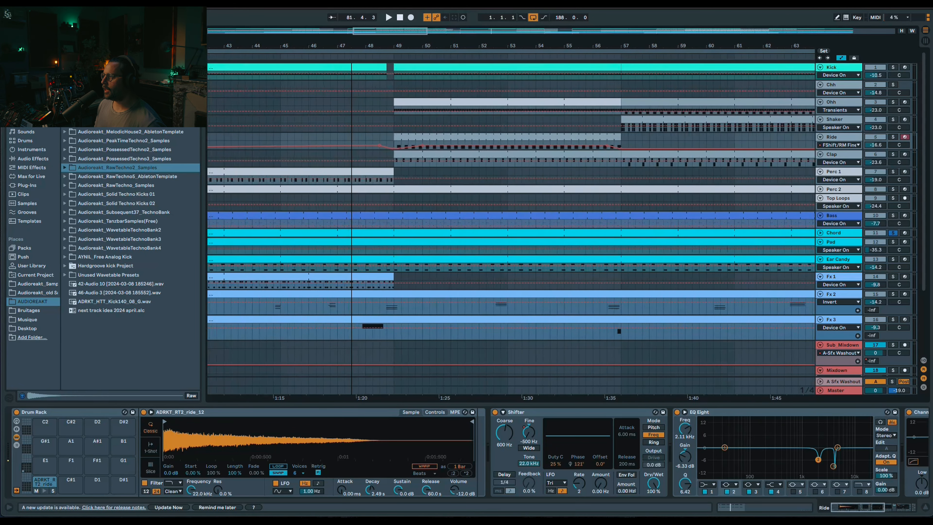
click(417, 145)
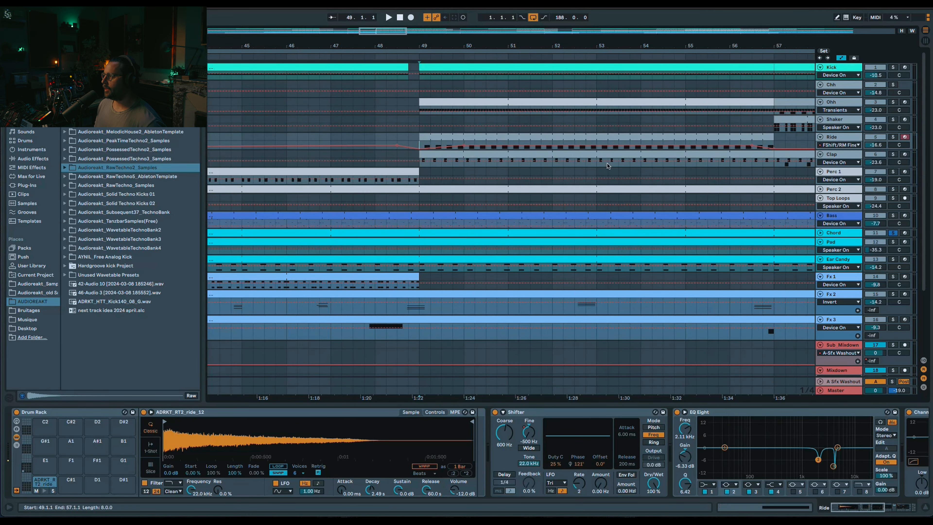
drag(850, 158, 850, 190)
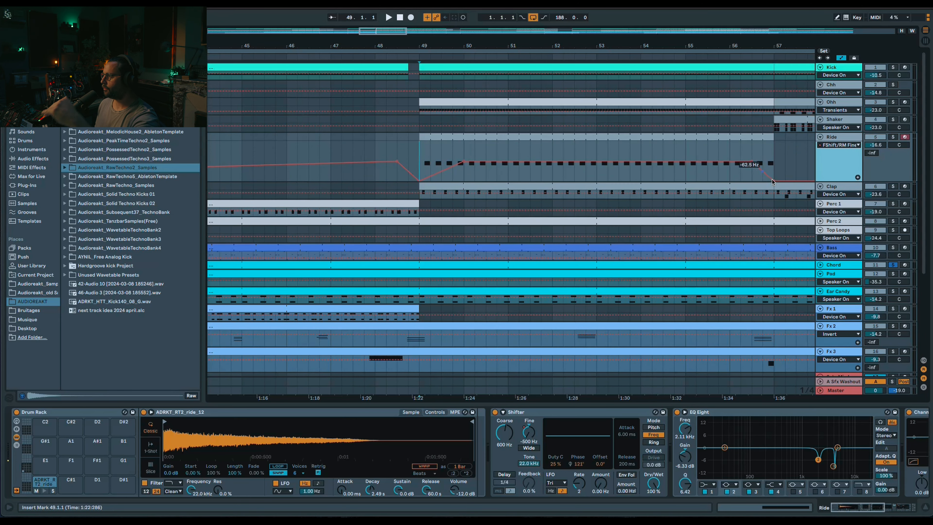
Step: Solo the Ride track and audition its Shifter automation from bar 49 and again from bar 56
click(893, 137)
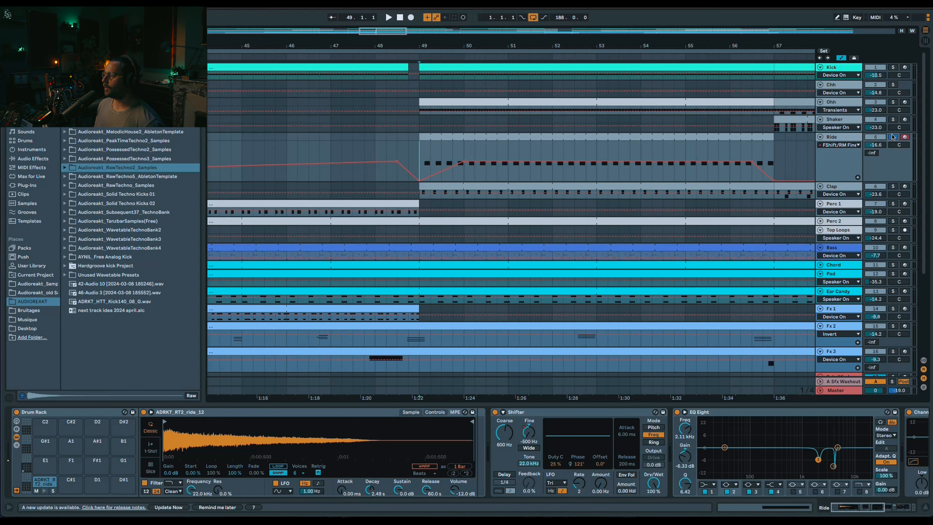
key(space)
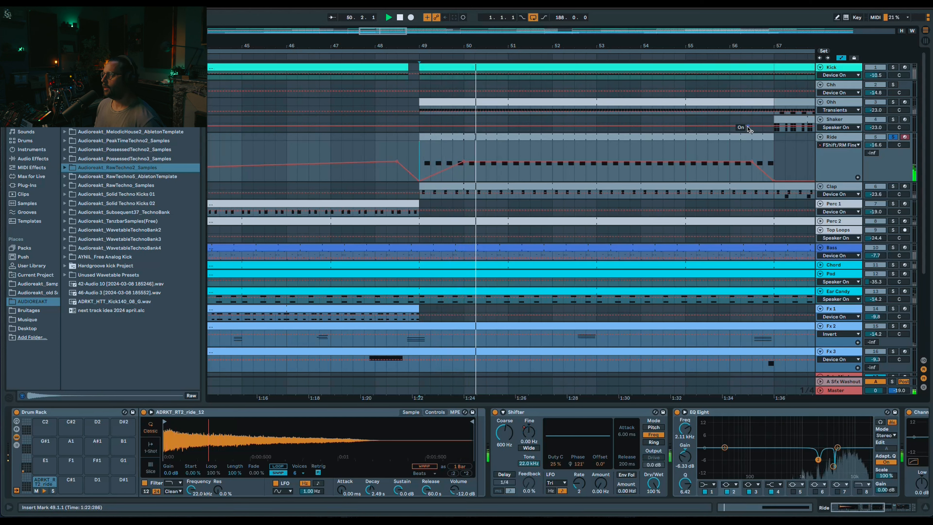
click(732, 149)
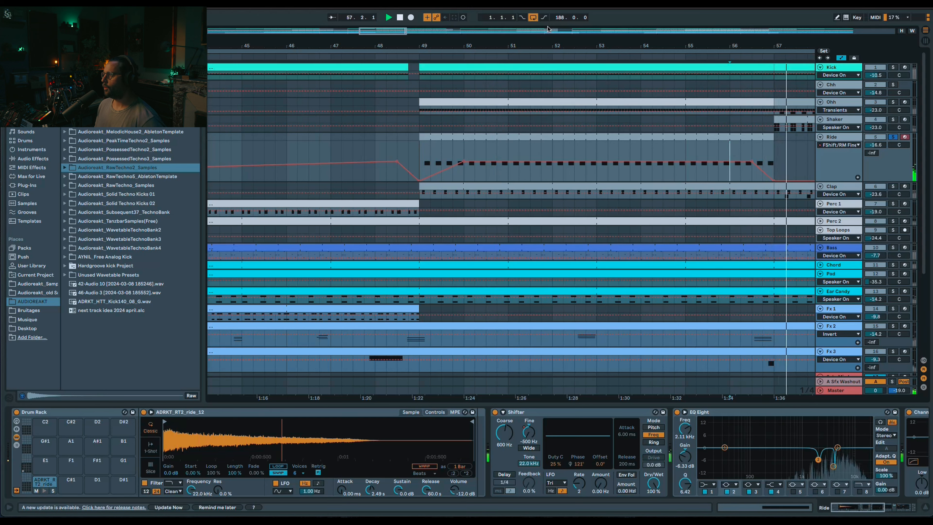
Step: Unsolo the Ride track and audition the full mix from bar 31 into Break 1
click(893, 137)
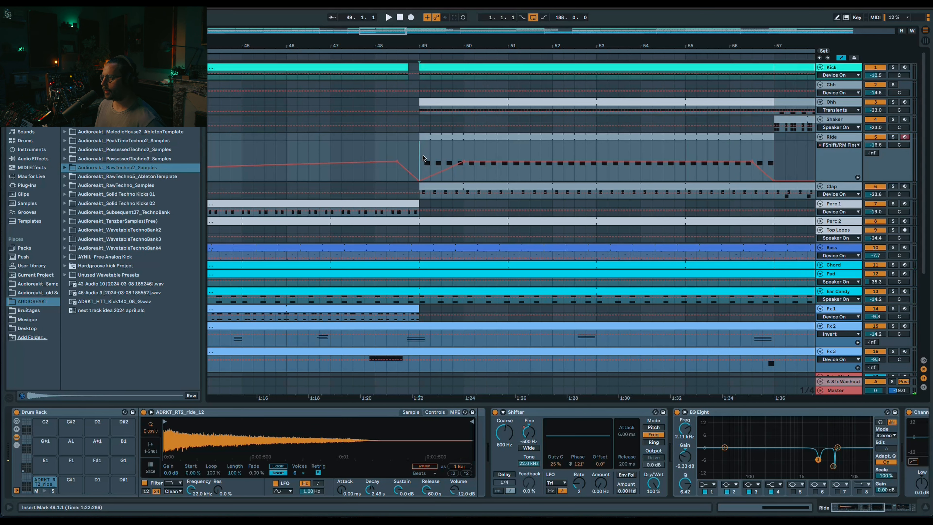
click(423, 155)
drag(502, 46, 502, 13)
drag(381, 22, 332, 33)
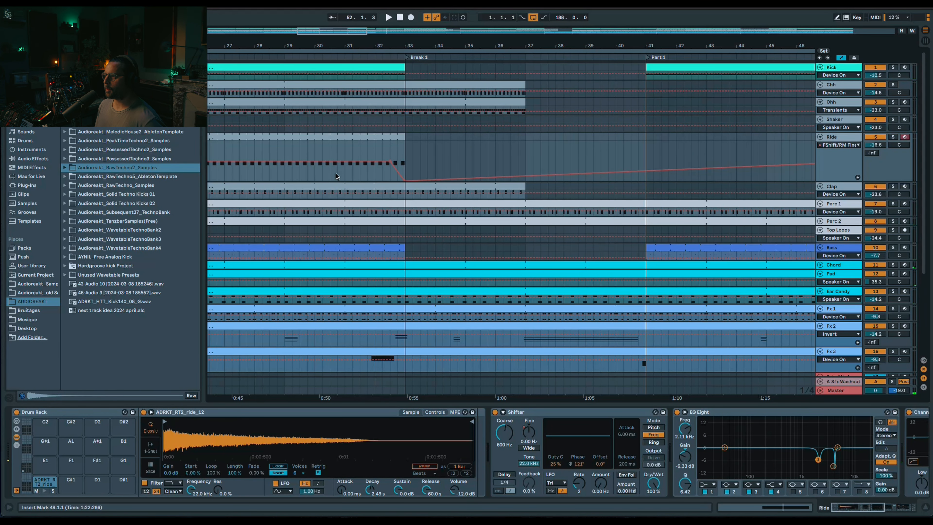
key(space)
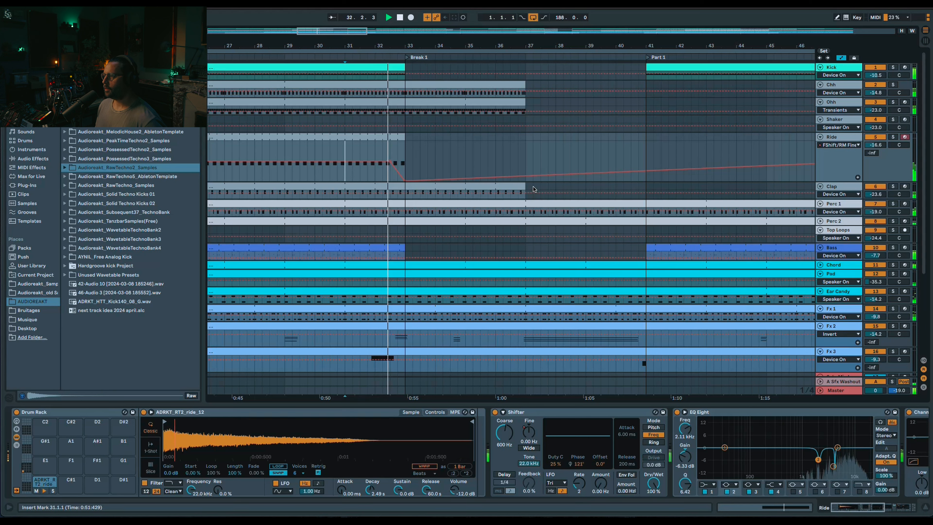
Step: Show the whole arrangement and unfold the Chord track to display its Auto Filter Frequency automation
key(w)
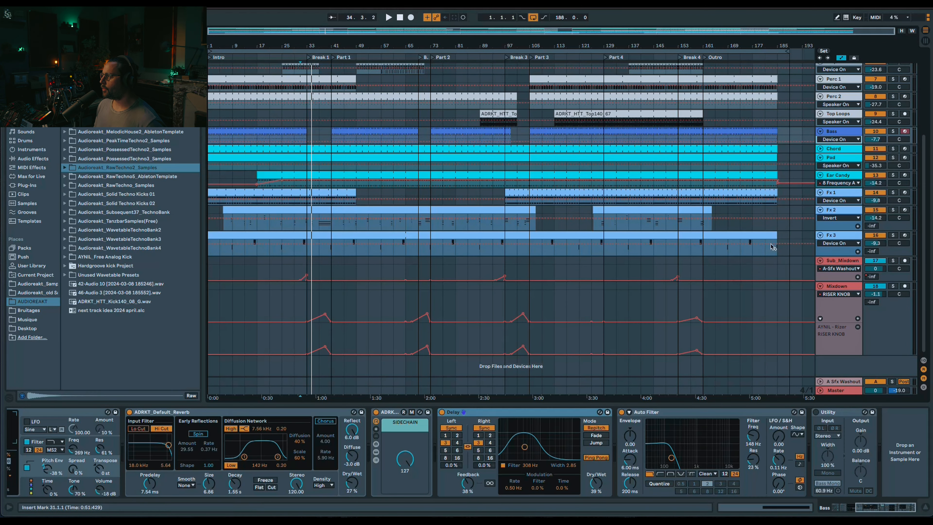
click(836, 149)
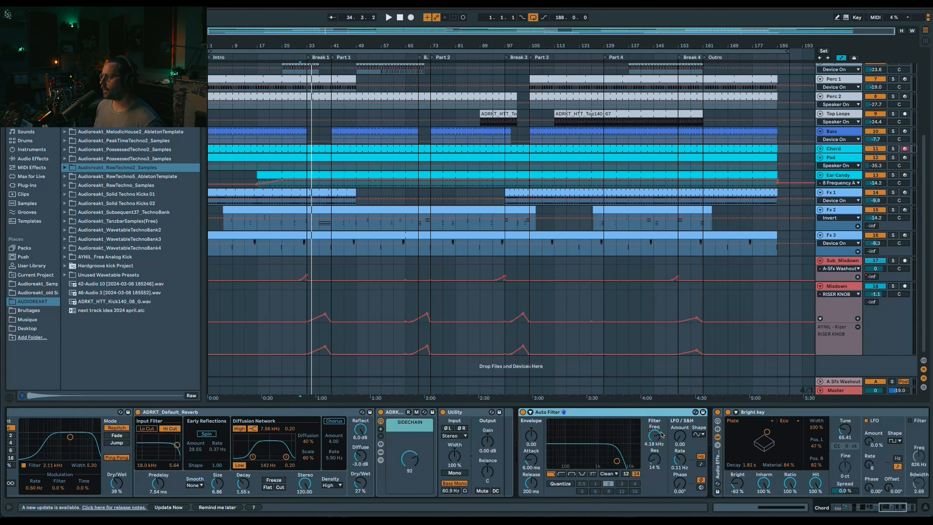
click(660, 435)
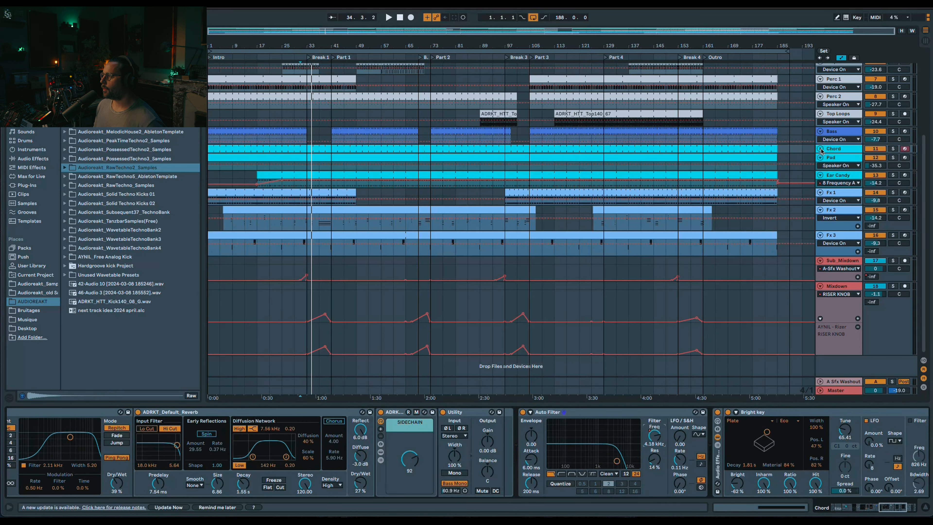
click(821, 149)
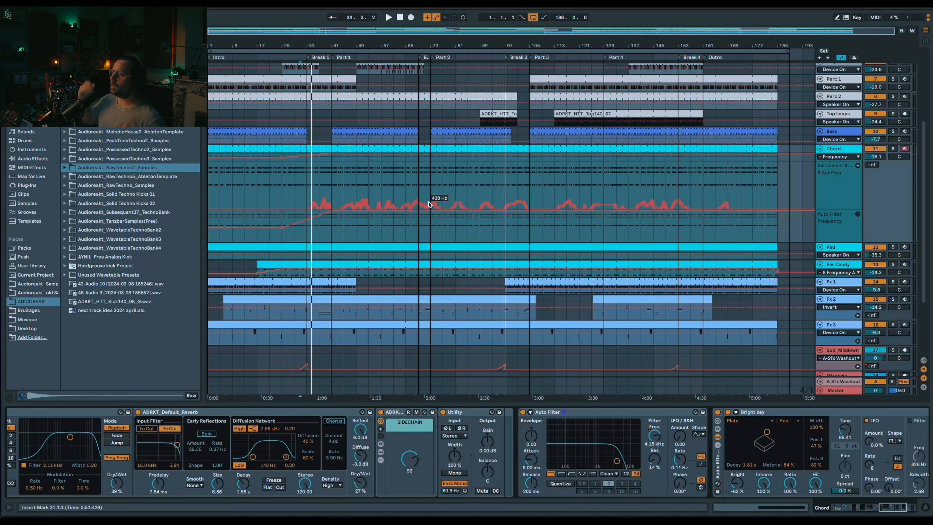
Step: Enlarge the Ear Candy track to examine its EQ Eight frequency automation
click(829, 265)
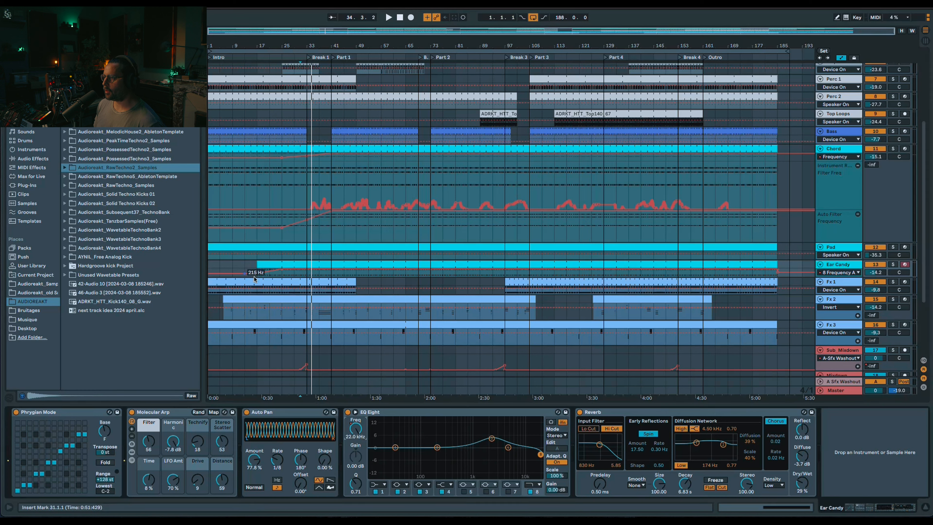
scroll(419, 289, up, 3)
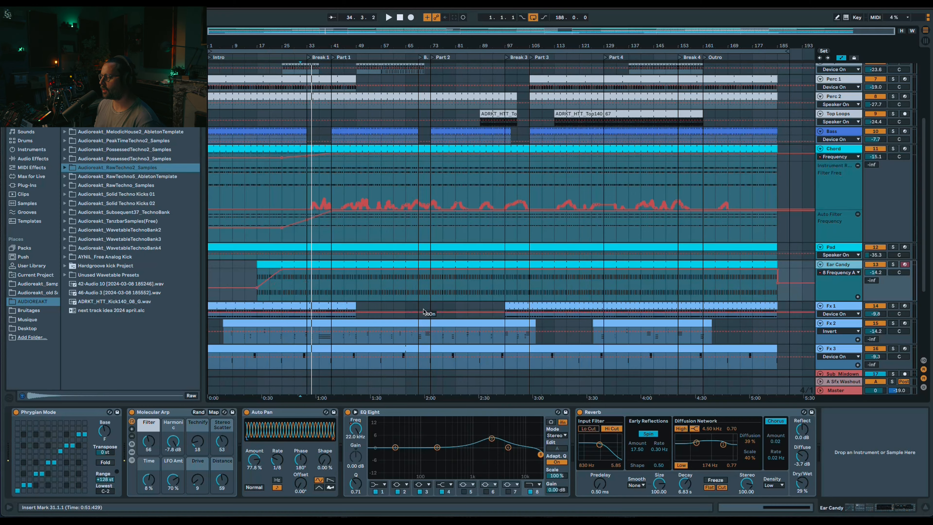
scroll(424, 312, down, 5)
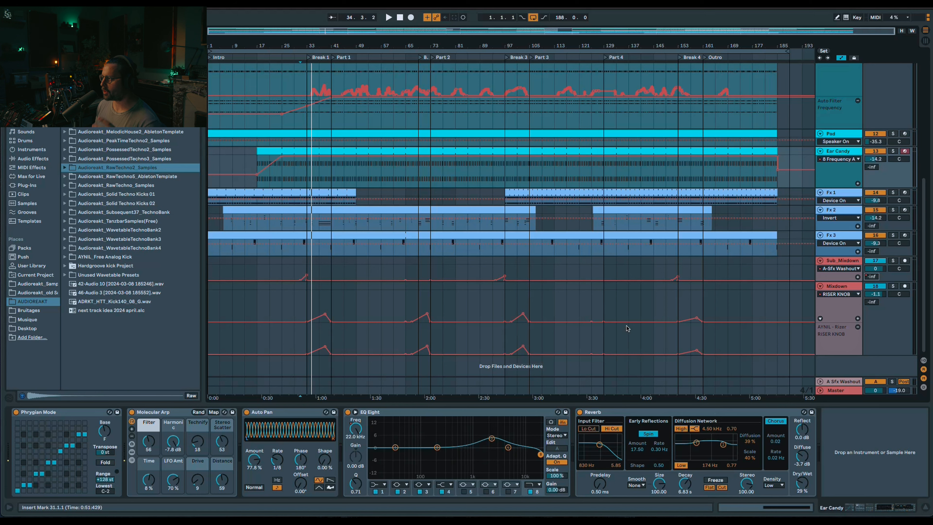
Step: Display the Mixdown track's EQ Eight Device On automation and audition it from bar 55
click(736, 333)
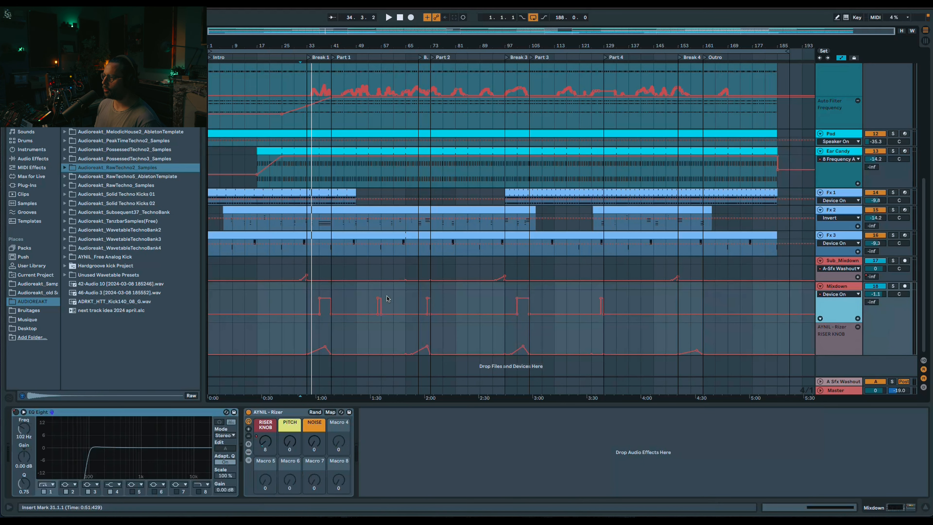
scroll(343, 307, up, 5)
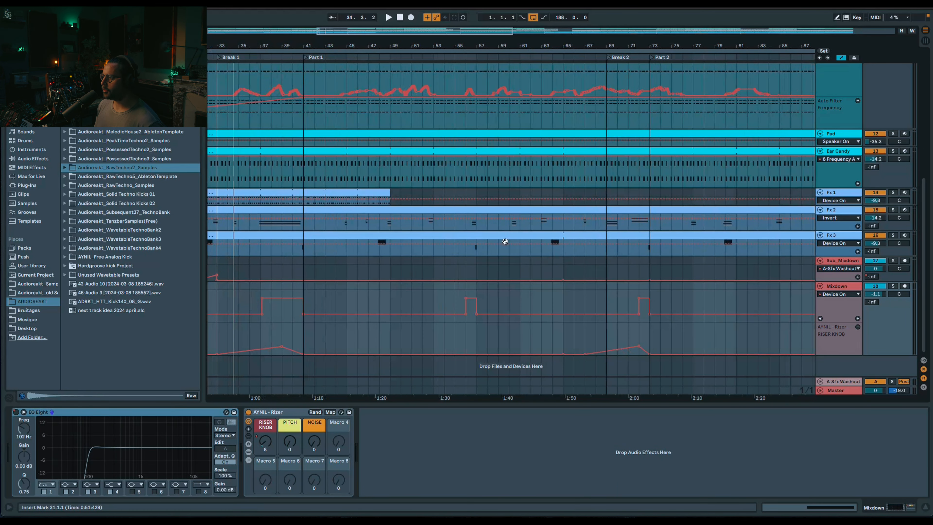
click(455, 295)
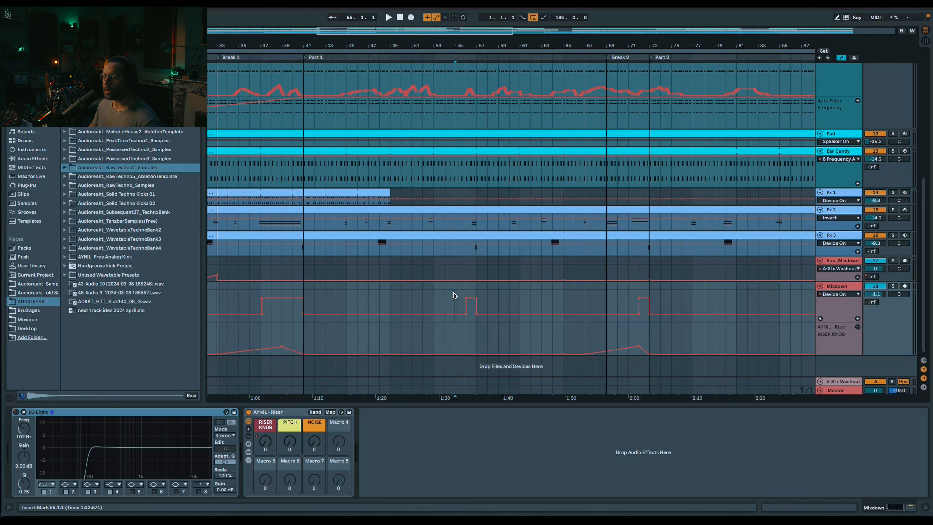
key(space)
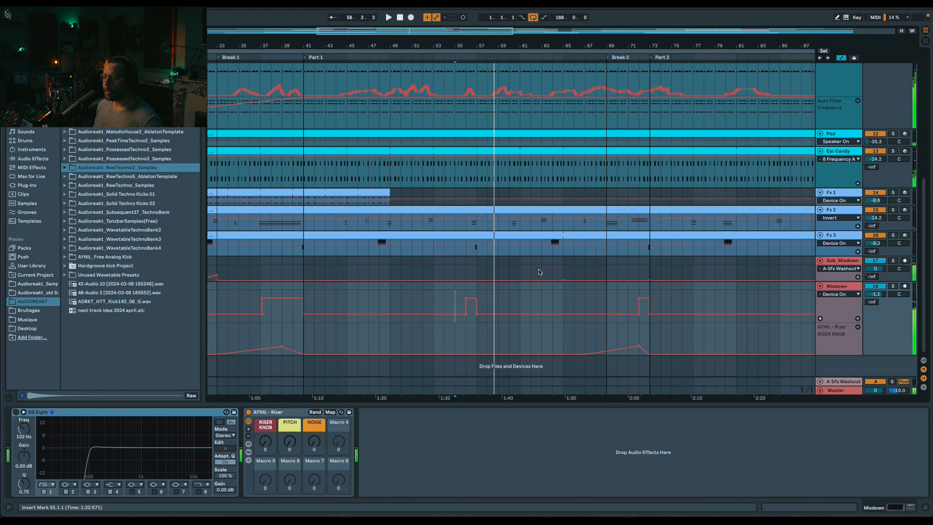
Step: Hide all automation lanes and bring the arrangement from the Intro to Break 4 into view
scroll(539, 272, up, 1)
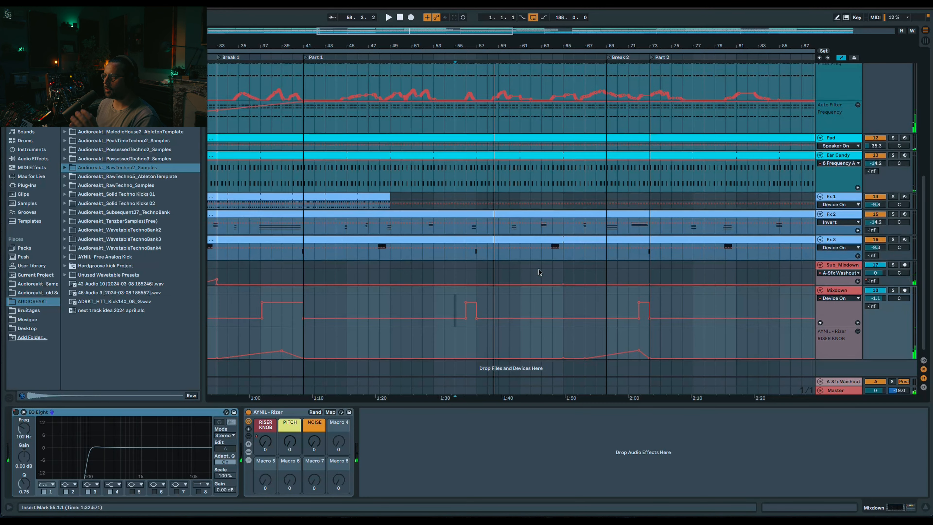
scroll(539, 274, down, 1)
scroll(726, 227, up, 12)
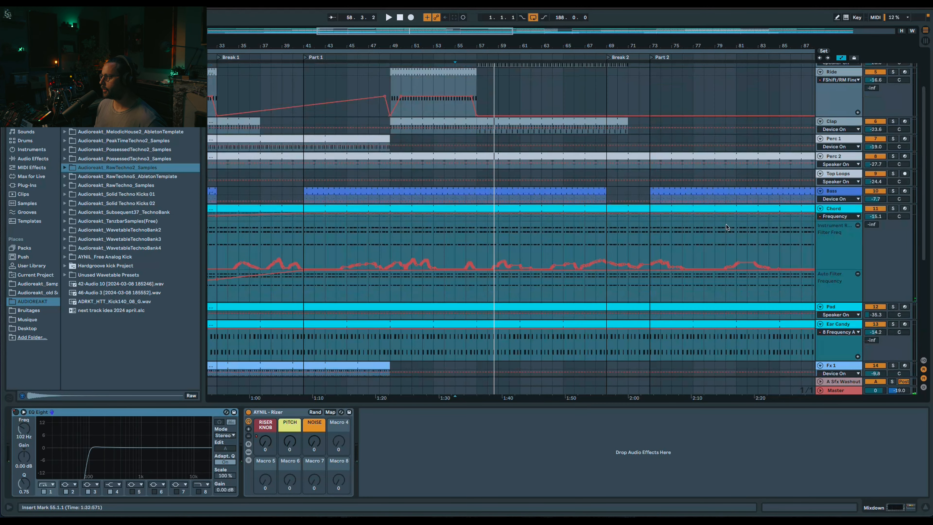
scroll(716, 216, up, 4)
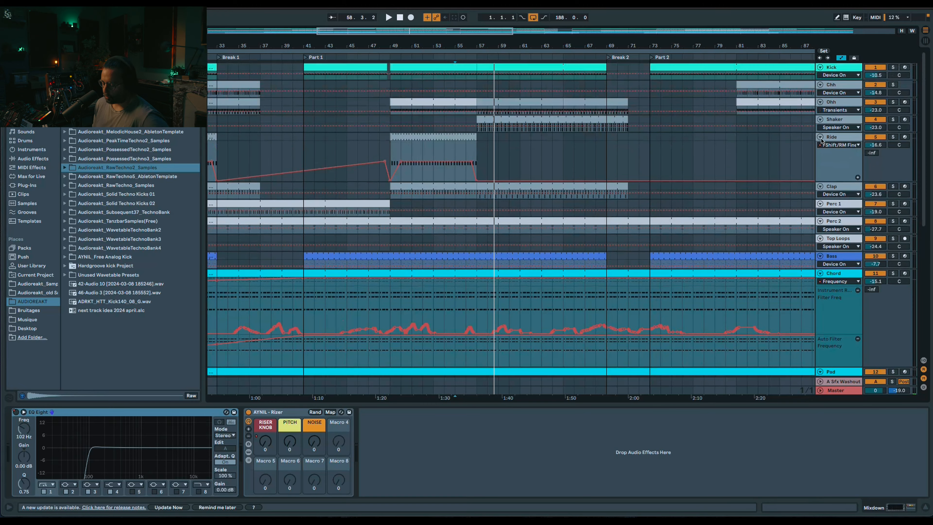
key(a)
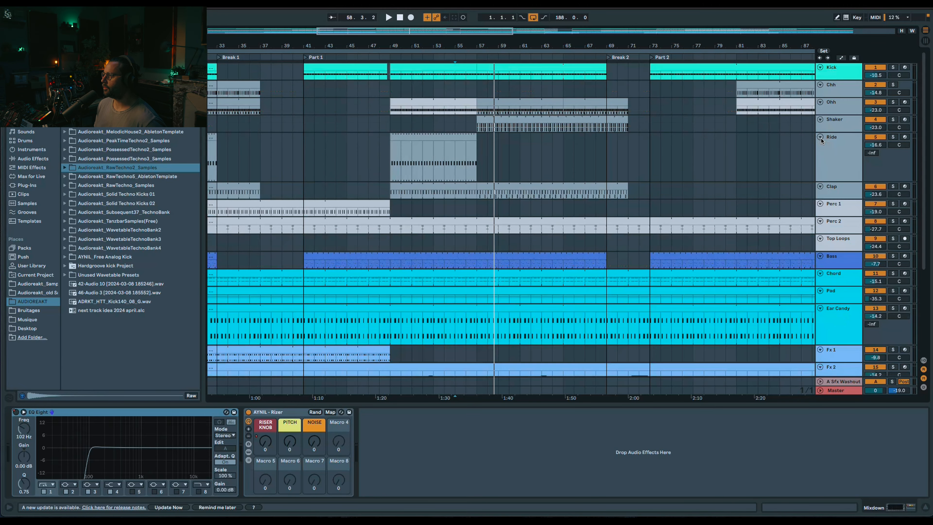
drag(460, 29, 460, 25)
Step: Solo the Fx 1 track, audition it from bar 23 and look through its device chain
scroll(648, 234, down, 5)
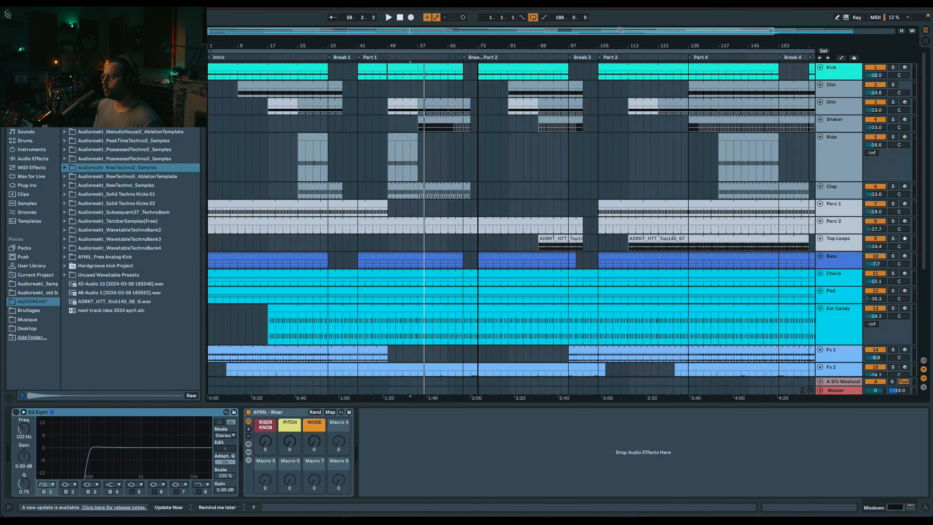
scroll(826, 249, down, 4)
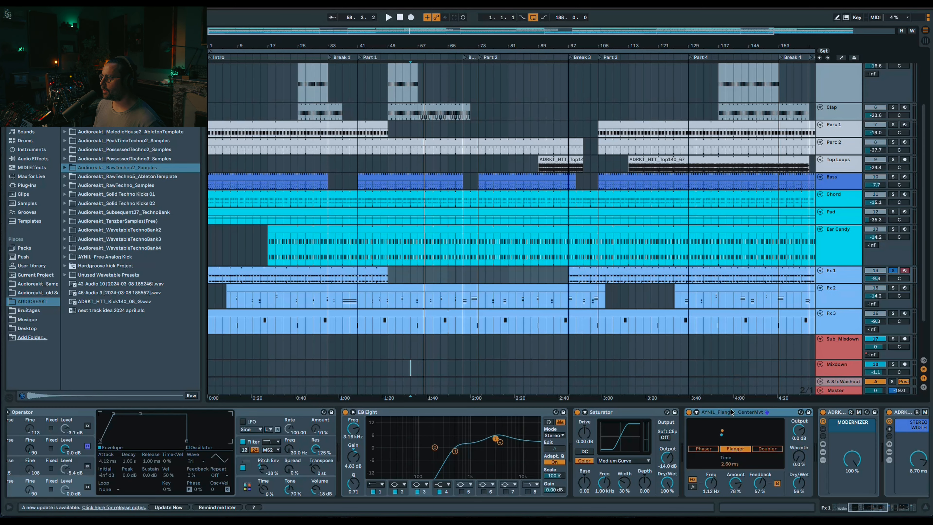
click(291, 278)
key(space)
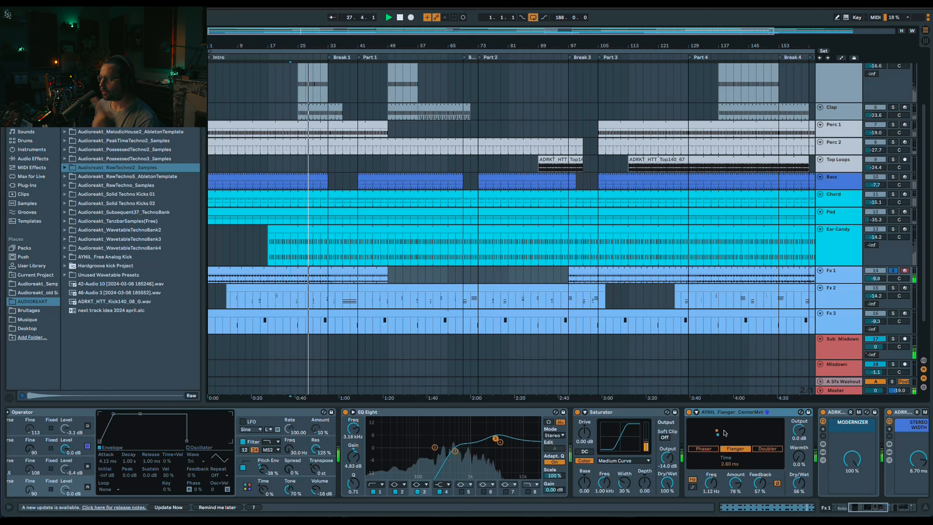
drag(865, 508, 870, 509)
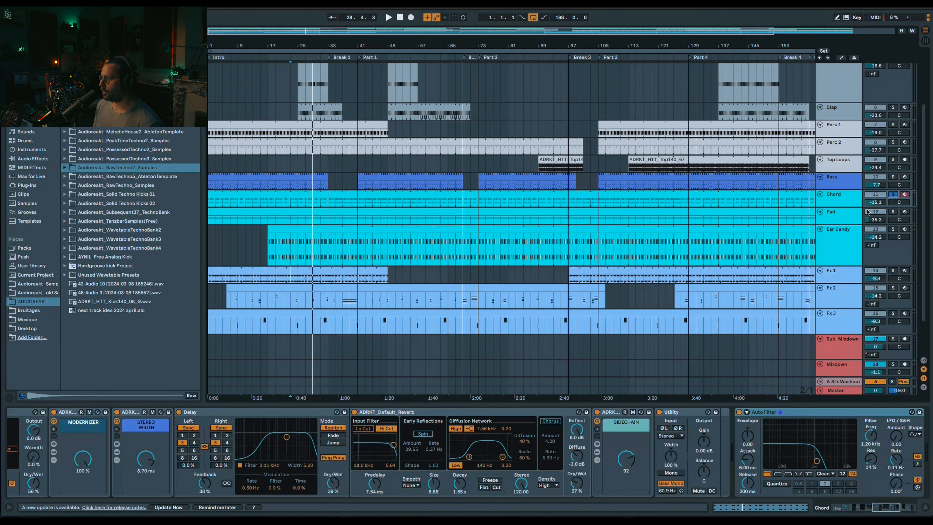
Step: Examine the Chord track's Instrument Rack and Operator, and display the Fx 3 track's devices
drag(888, 508, 845, 507)
click(502, 413)
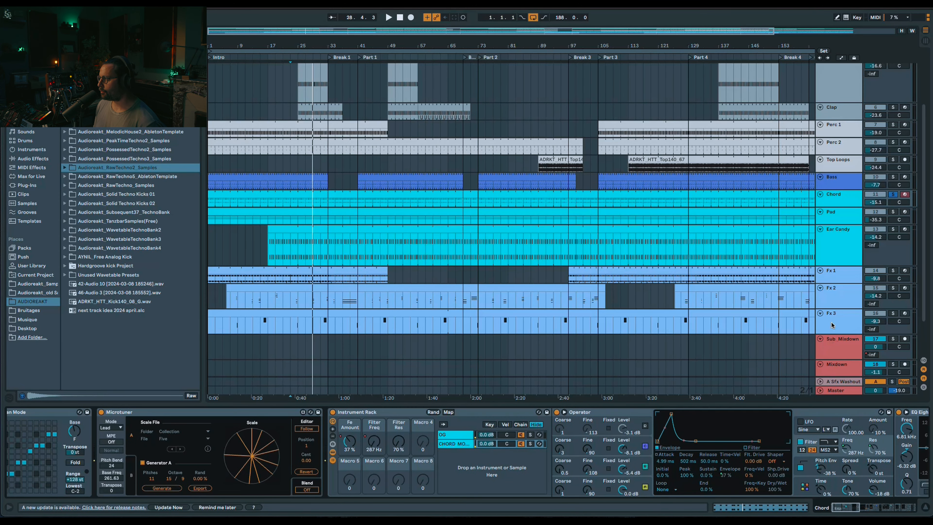
click(832, 325)
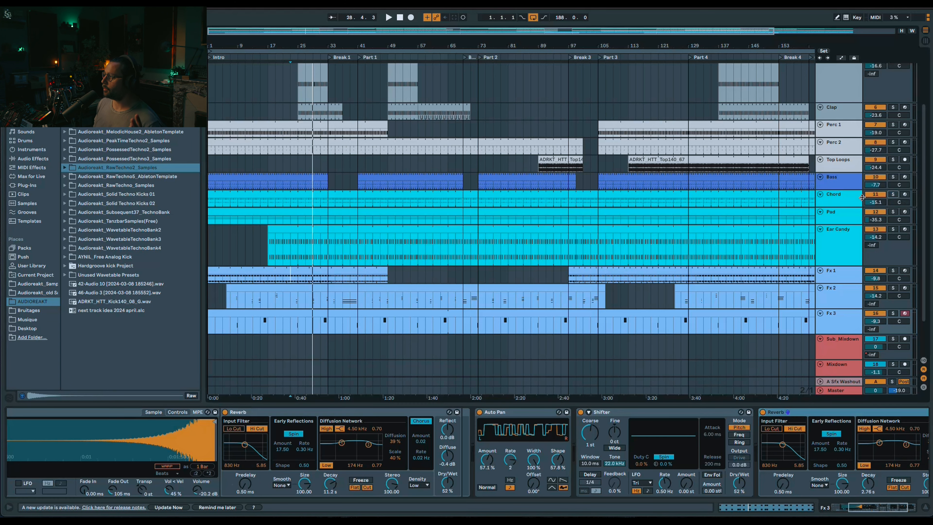
Step: Display the Perc 2 track's devices and audition the track soloed from bar 117
scroll(862, 197, up, 1)
click(840, 167)
click(844, 159)
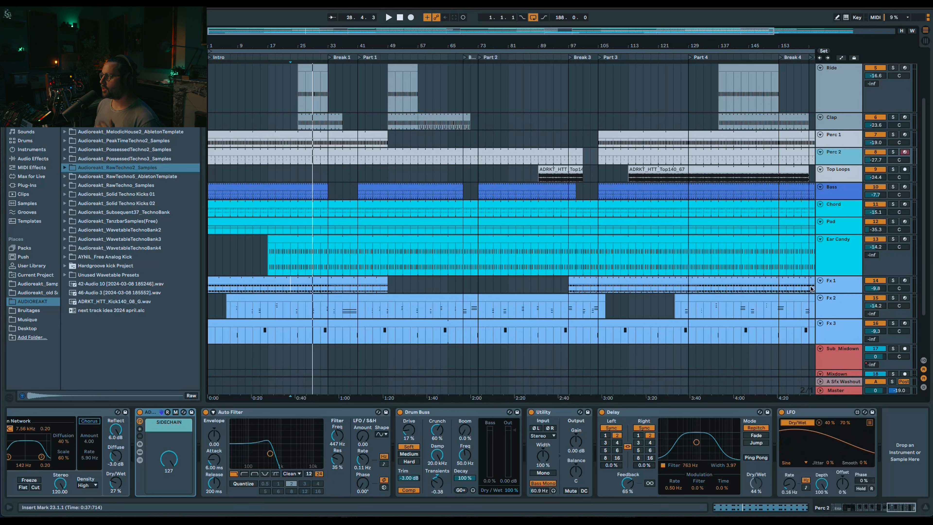
click(893, 151)
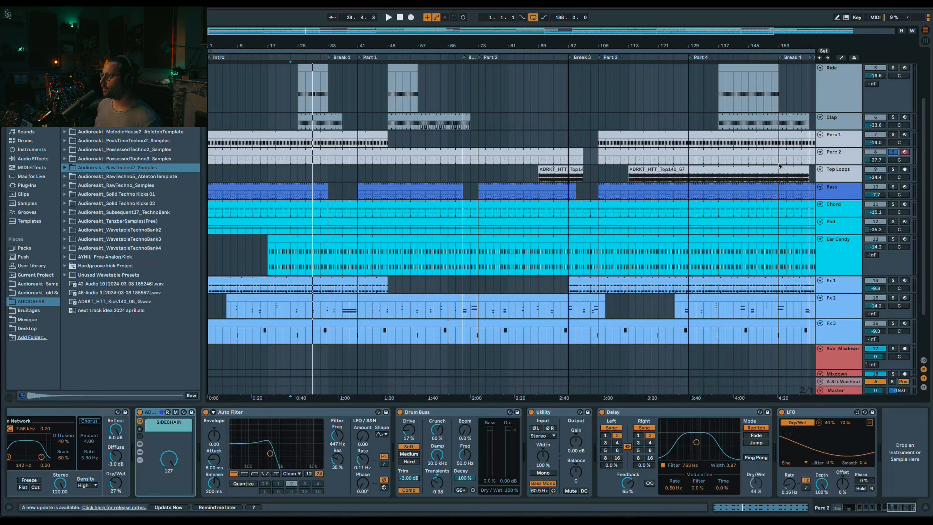
click(641, 162)
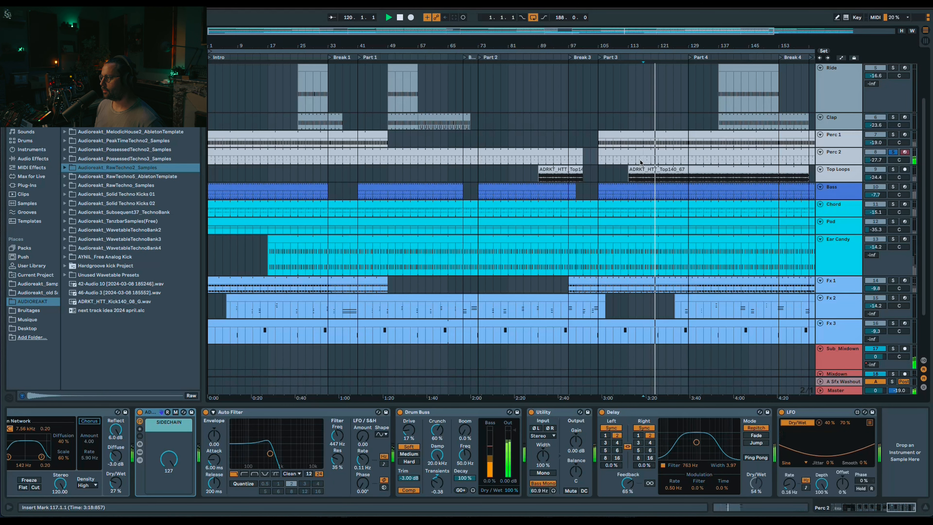
key(space)
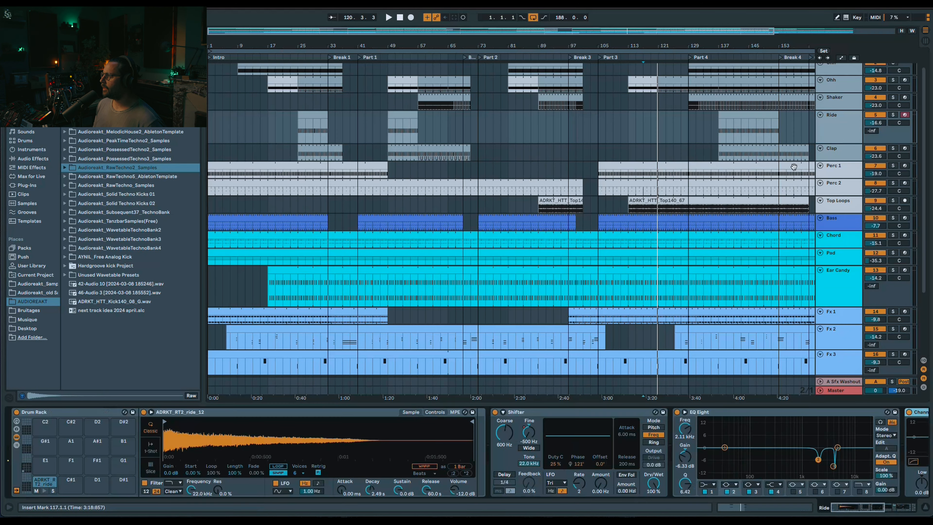
Step: Open the notes of the Chh clip at bar 9 and audition the mix from there
scroll(853, 124, up, 2)
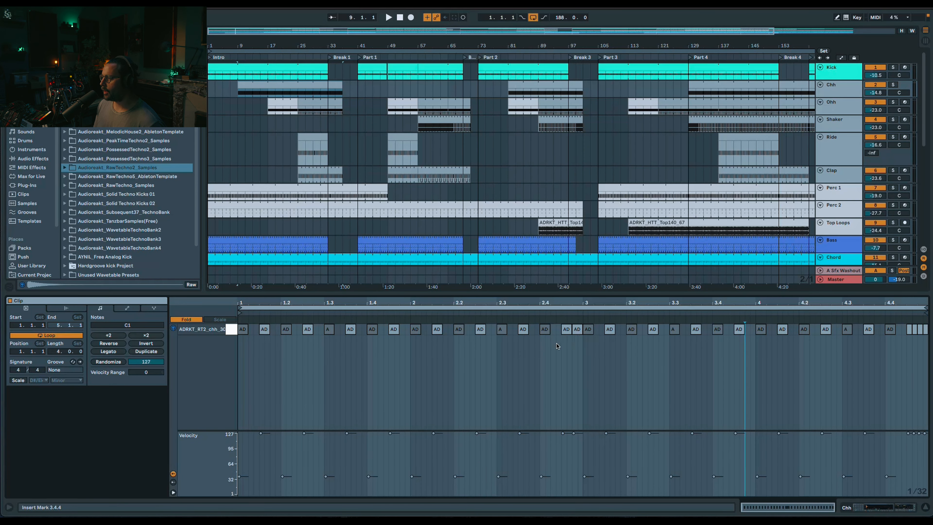
click(499, 312)
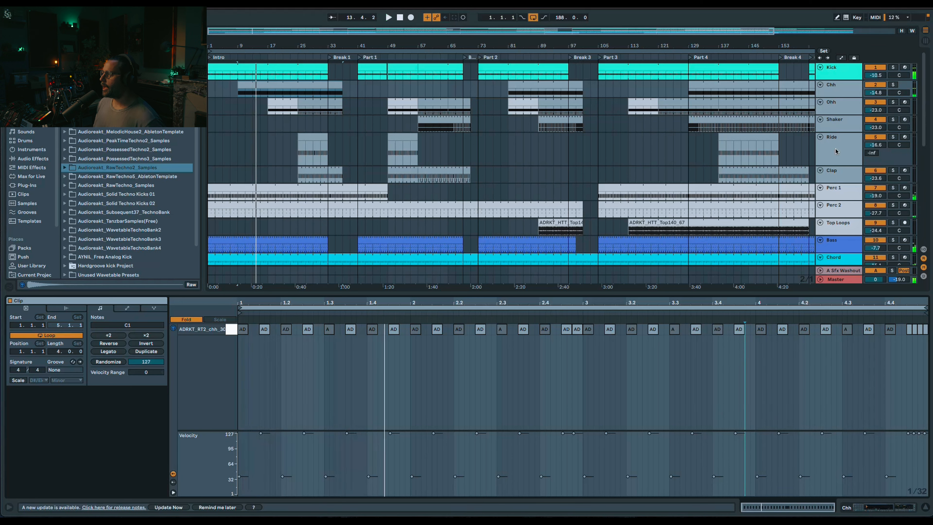
Step: Reduce the heights of the Ride and Ear Candy tracks and shrink the clip view to enlarge the arrangement
drag(832, 166, 836, 150)
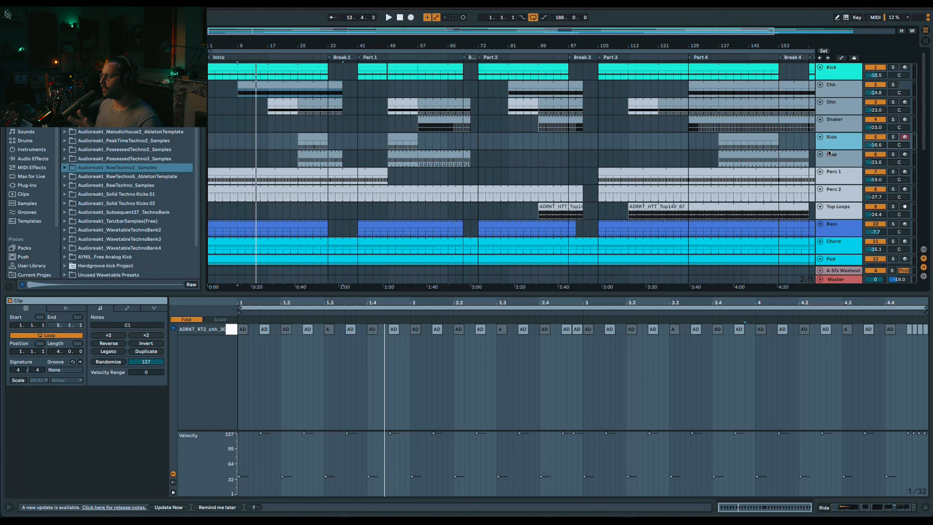
drag(828, 293, 829, 348)
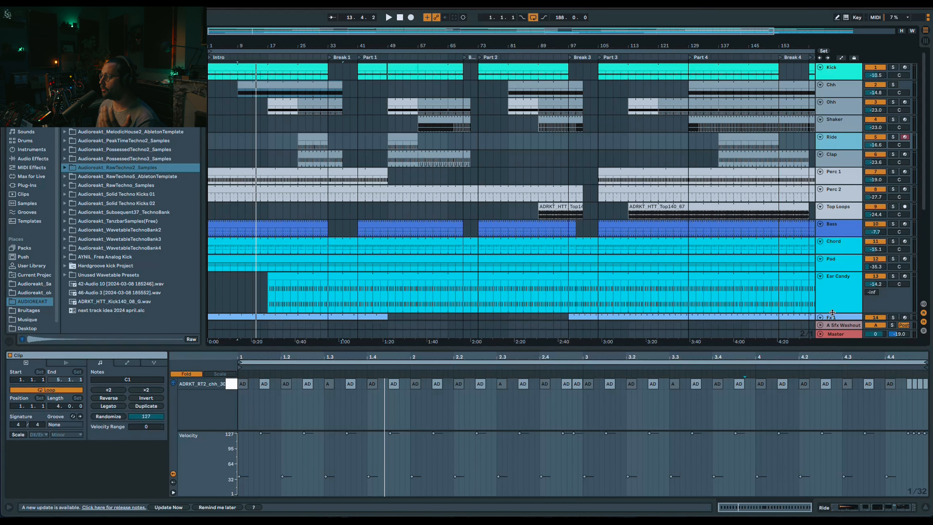
drag(832, 313, 834, 300)
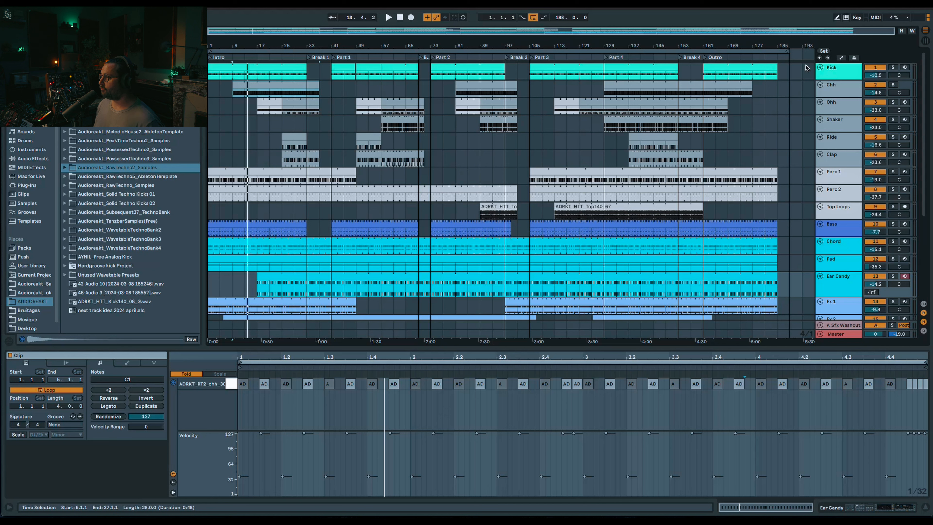
Step: Display the Chh track's device chain with its Drum Rack and ADRKT_Default_Reverb
click(827, 86)
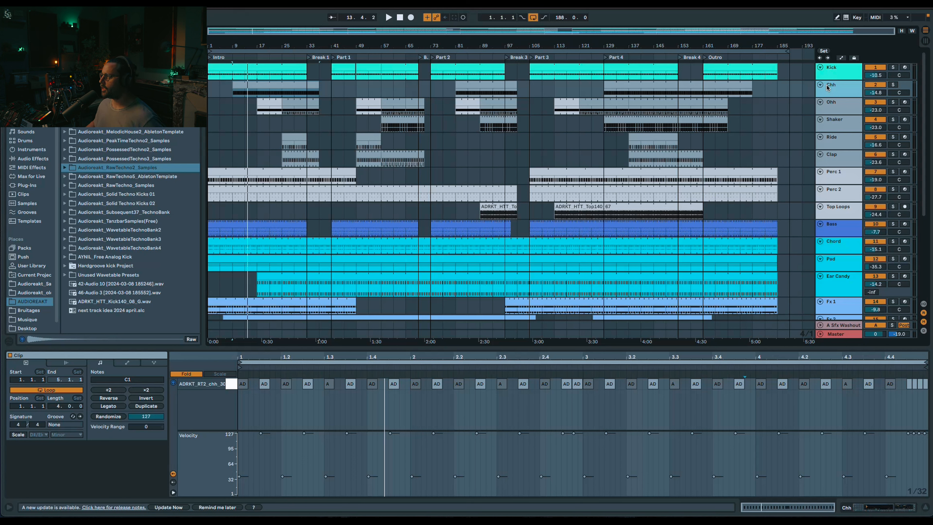
click(828, 87)
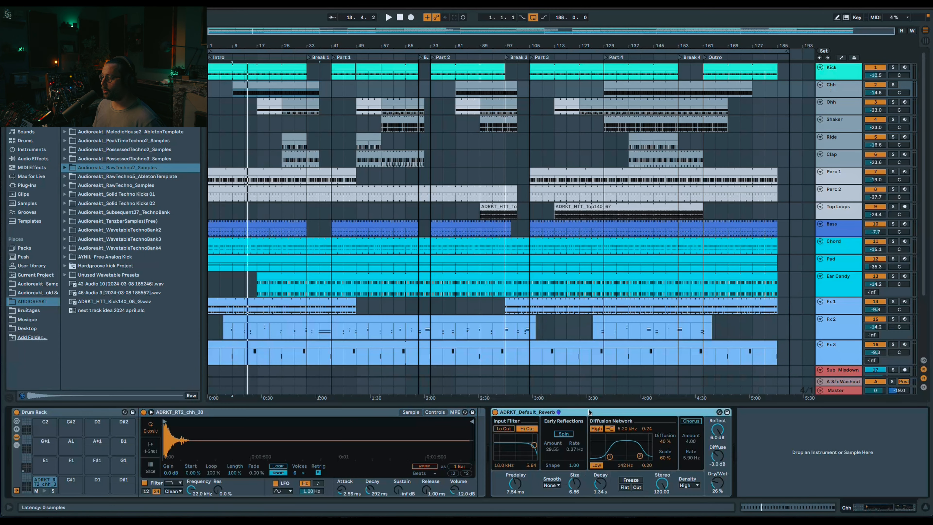
Step: Compare the device chains of the Chh and Ohh tracks, including their ADRKT_Default_Reverb devices
click(834, 75)
click(829, 90)
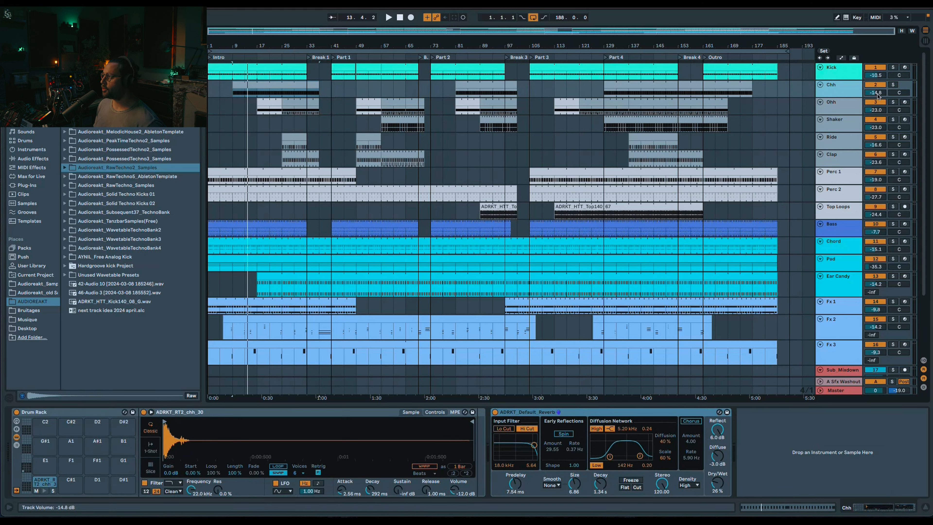
click(876, 106)
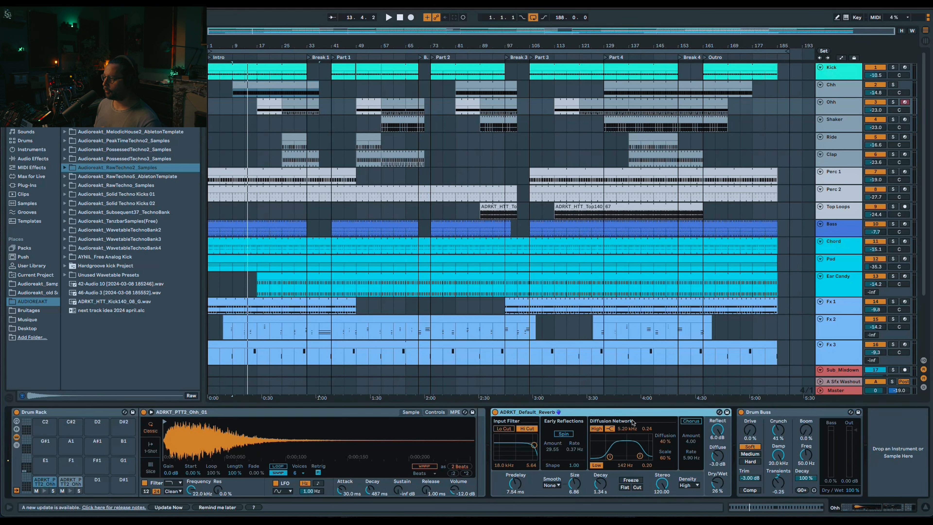
Step: Display the Kick track's devices and audition it soloed from bar 9, switching its Saturator off and back on
click(841, 77)
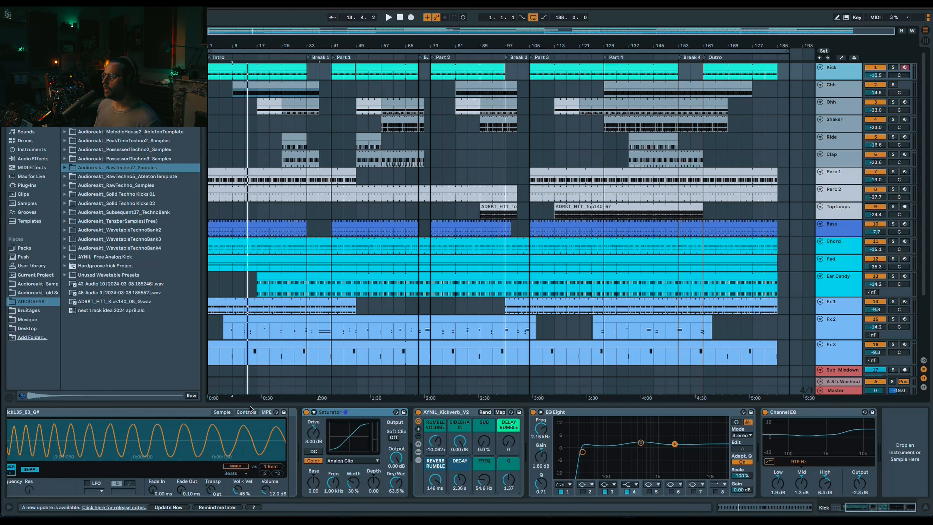
click(306, 412)
click(894, 67)
click(893, 68)
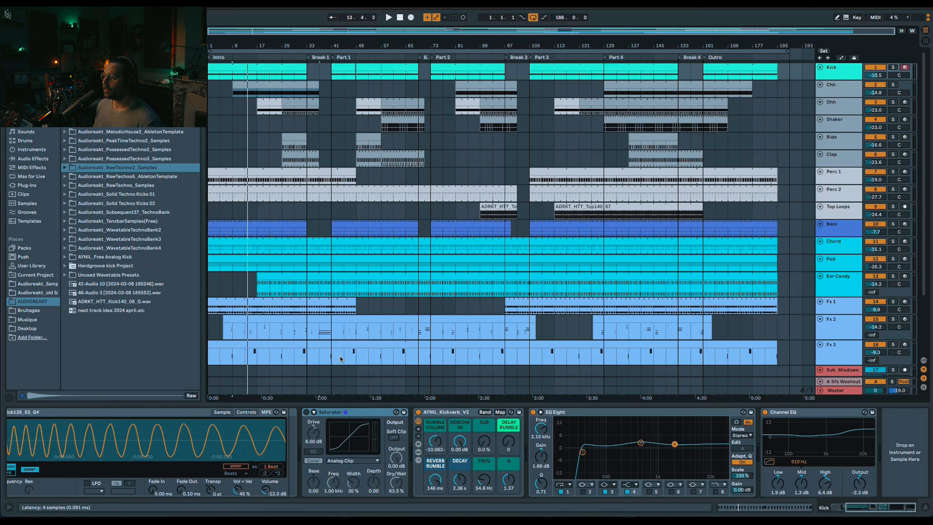
key(space)
click(893, 67)
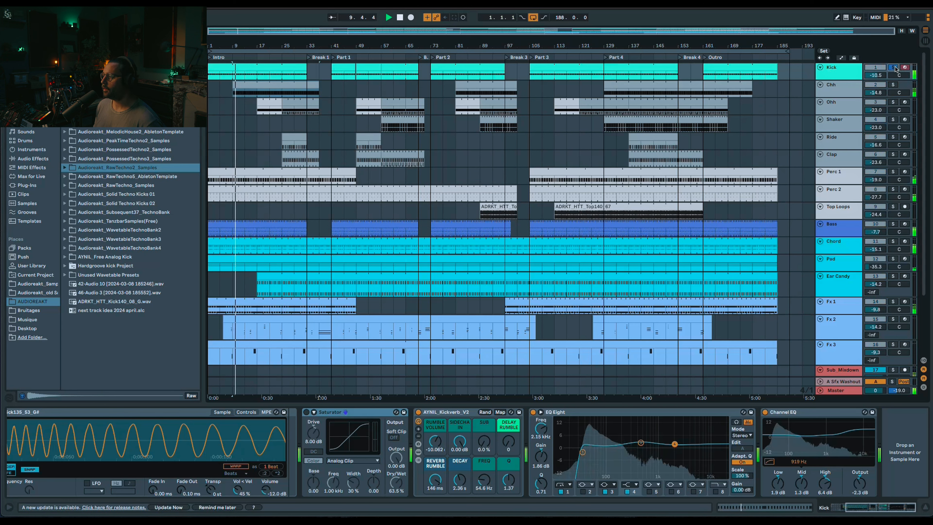
click(893, 67)
click(306, 412)
key(space)
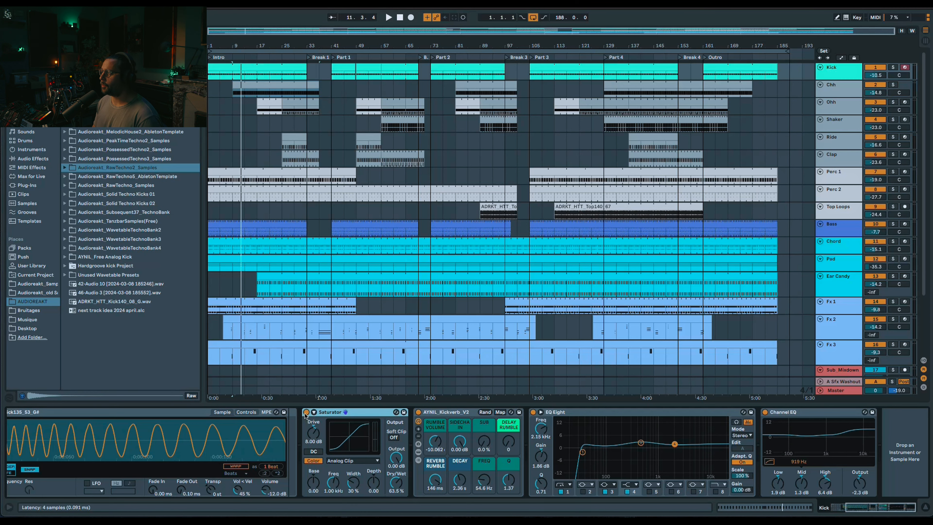
Step: Look through the device chains of the Ride, Ohh and Shaker tracks
click(835, 142)
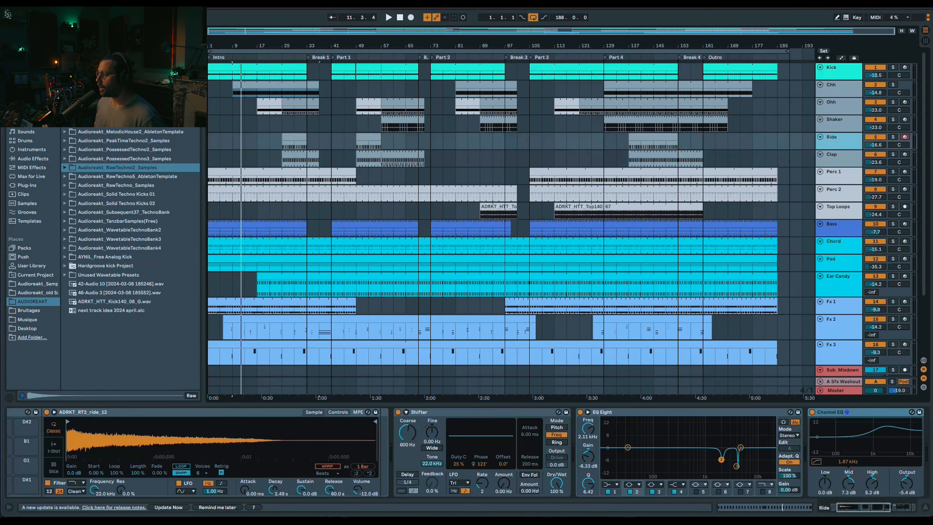
drag(867, 509, 882, 509)
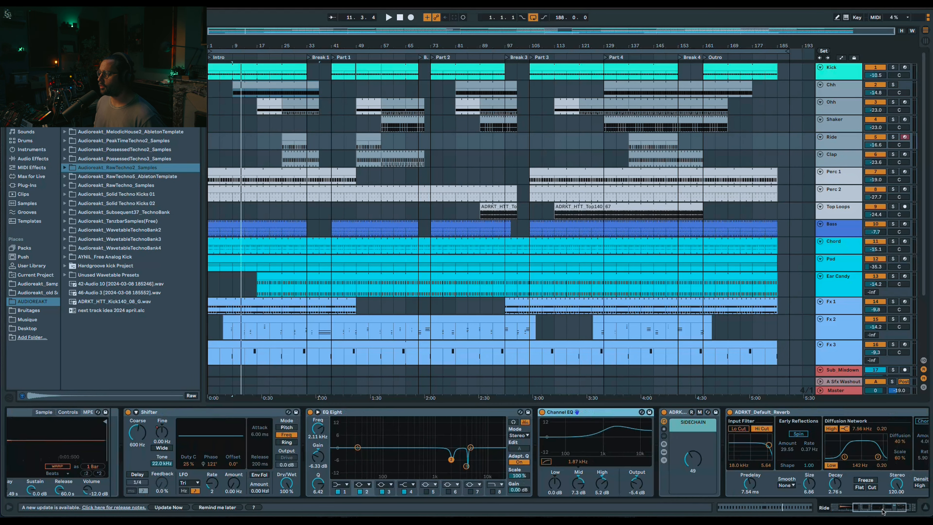
click(840, 107)
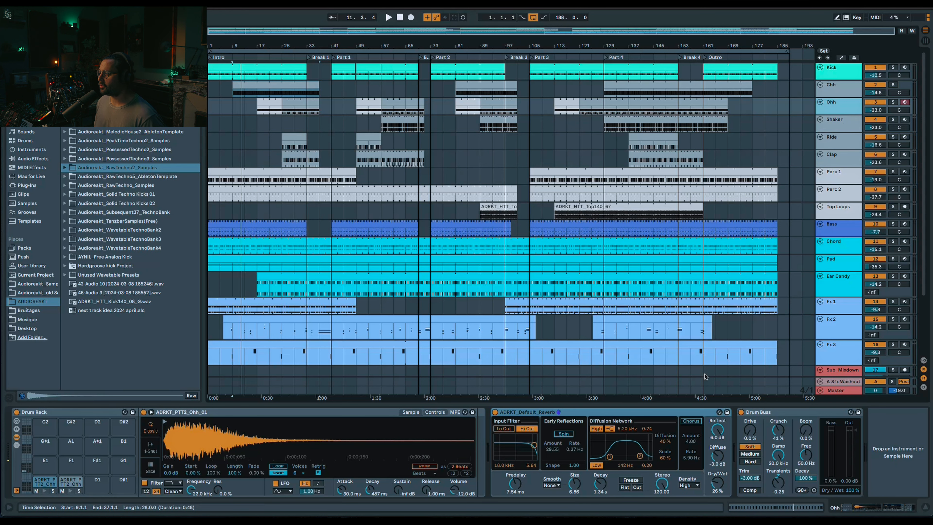
click(836, 132)
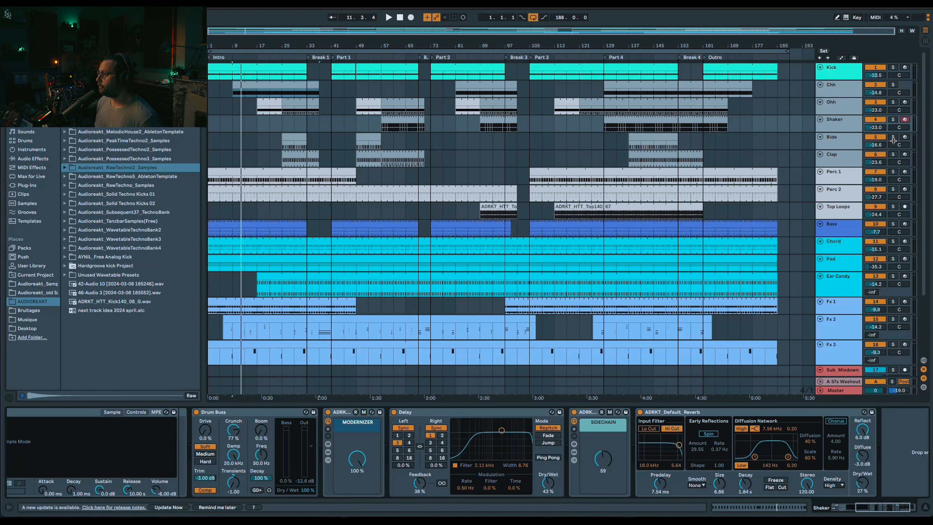
Step: Examine the Ride track's EQ Eight and Channel EQ, and reveal the Utility inside its ADRKT_Tools_Sidechain rack
click(882, 149)
click(314, 415)
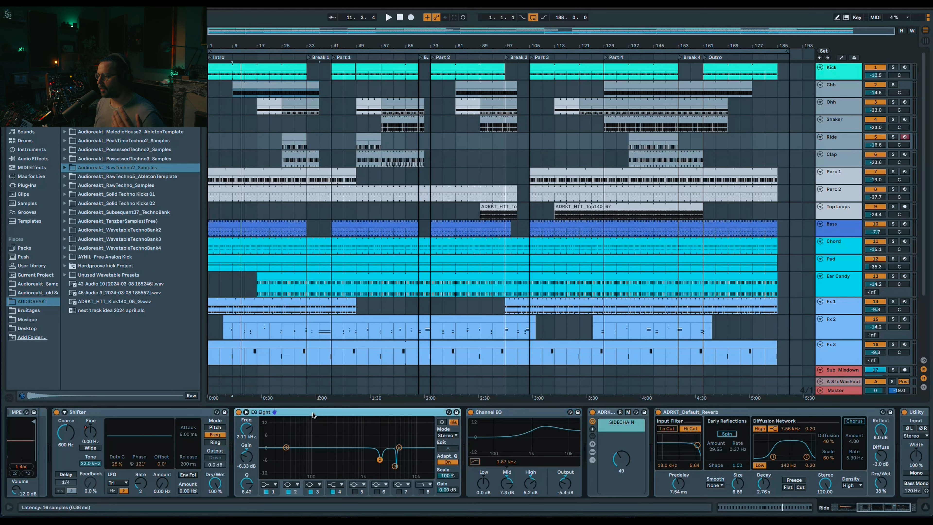
click(559, 414)
scroll(566, 423, right, 2)
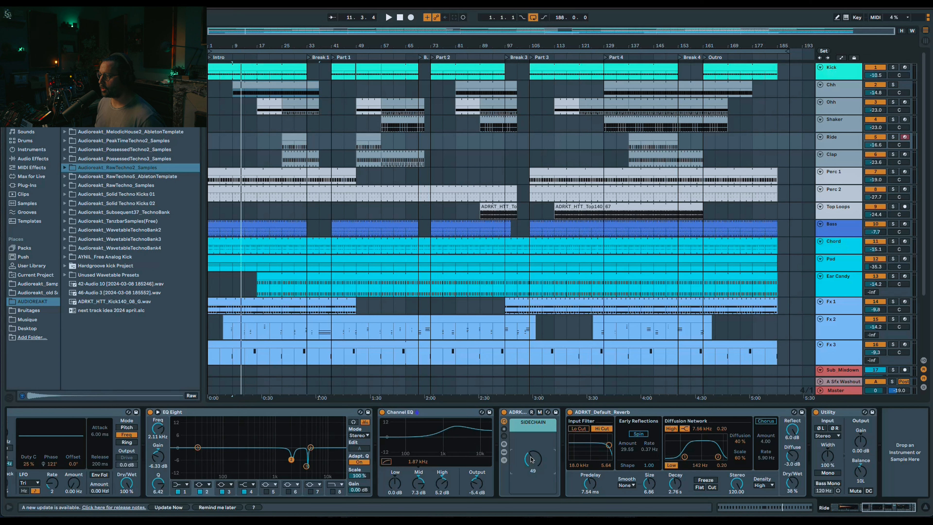
click(504, 452)
click(503, 453)
click(504, 453)
double_click(576, 452)
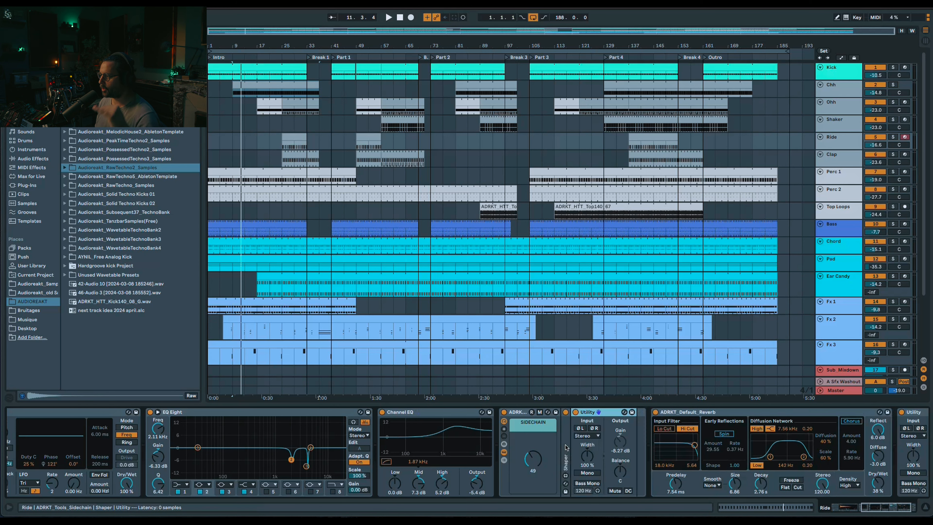
Step: Look through the device chains of the Clap, Perc 1, Perc 2 and Top Loops tracks
click(832, 164)
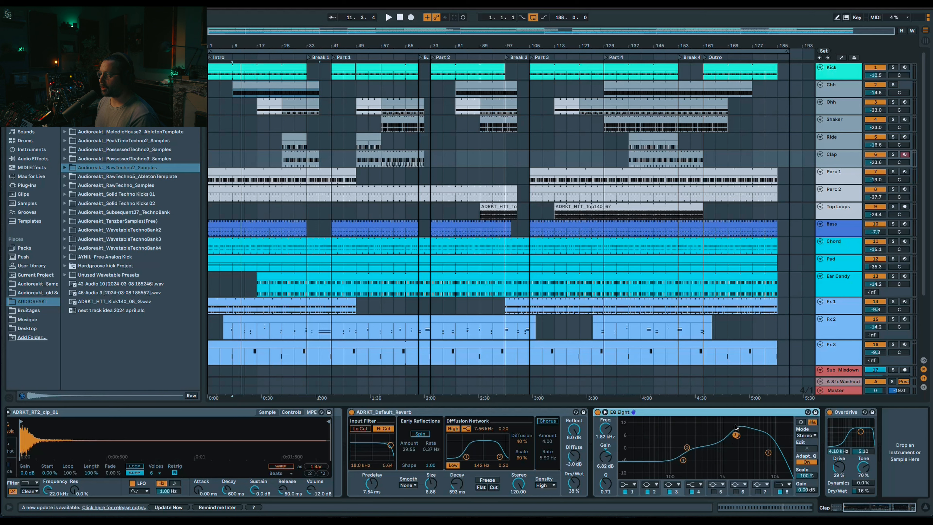
click(831, 181)
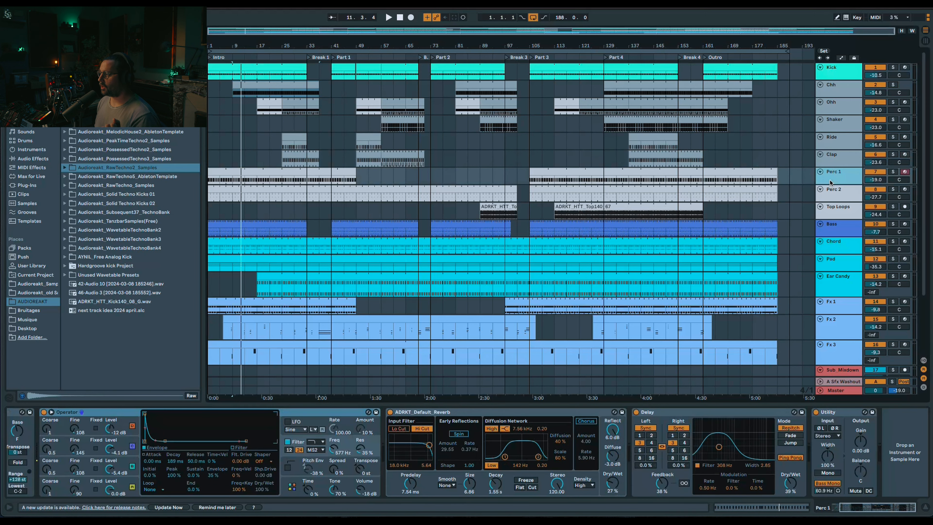
click(834, 200)
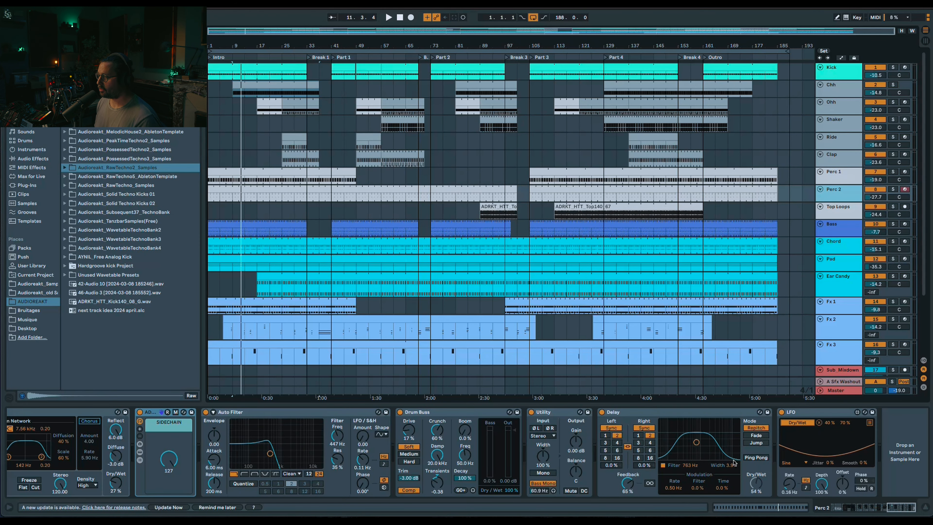
mouse_move(891, 510)
mouse_down()
mouse_move(857, 511)
mouse_move(873, 511)
mouse_up()
click(843, 213)
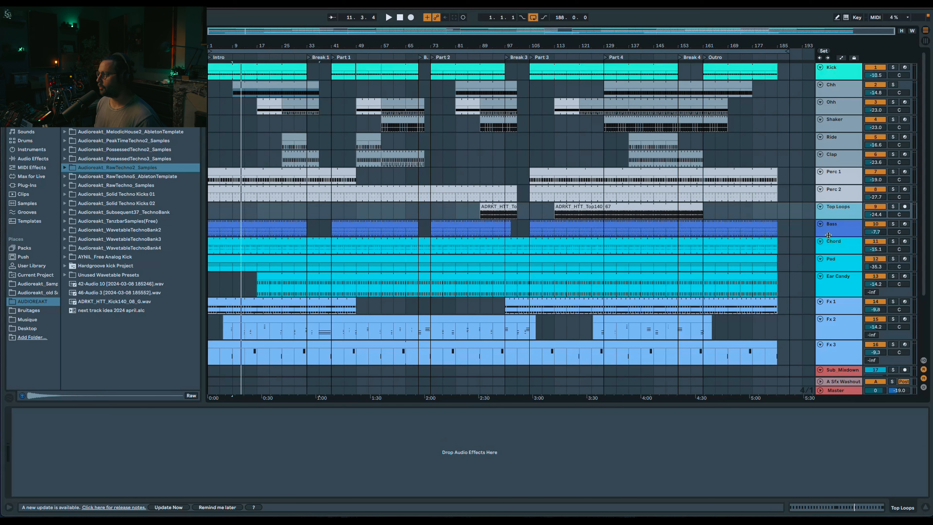
Step: Look through the device chains of the Bass, Pad, Ear Candy and Fx 1 tracks
click(842, 225)
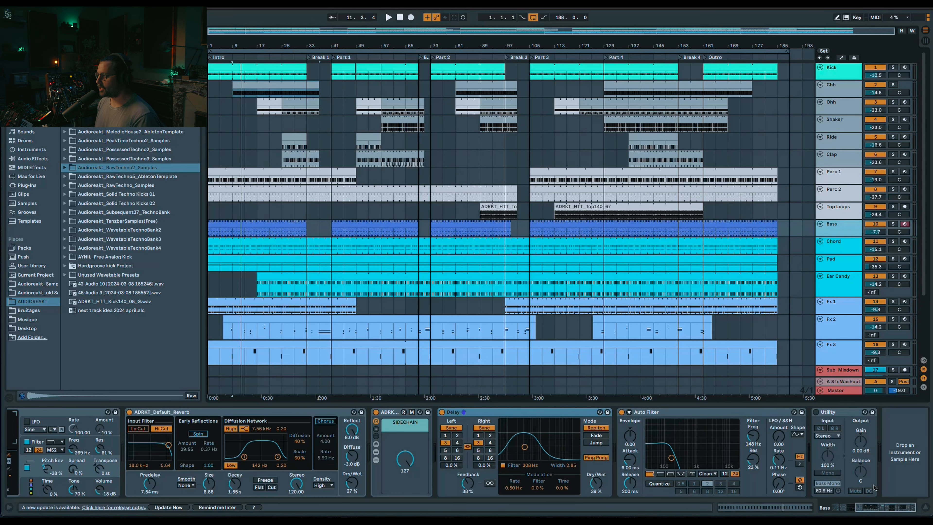
click(833, 254)
click(833, 260)
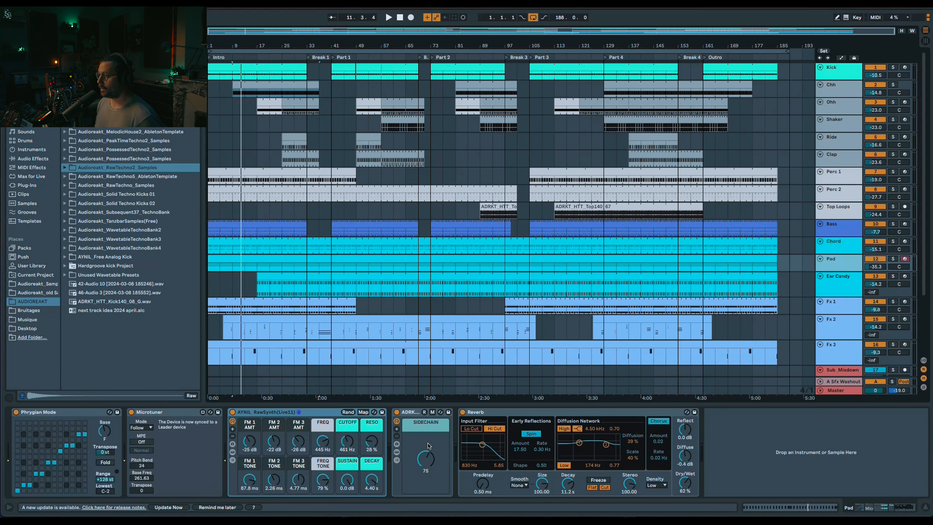
click(849, 278)
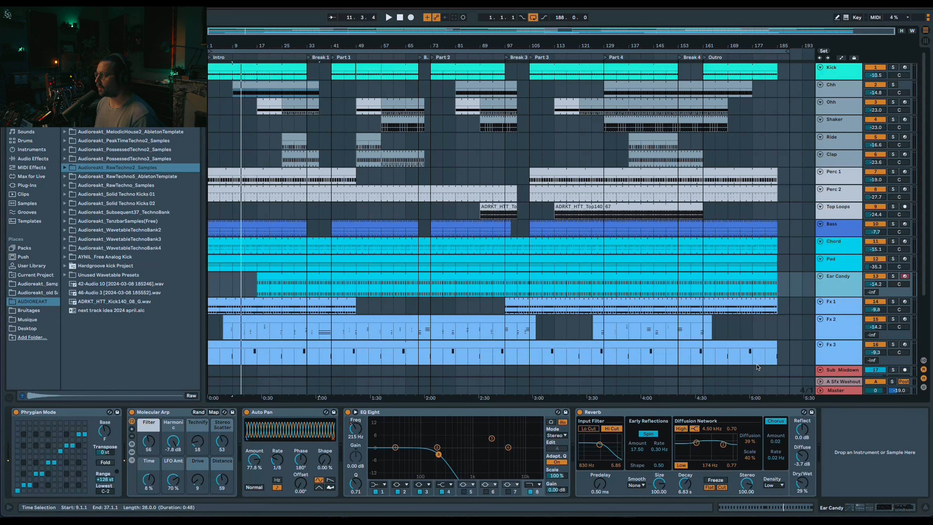
click(826, 310)
drag(895, 504, 873, 491)
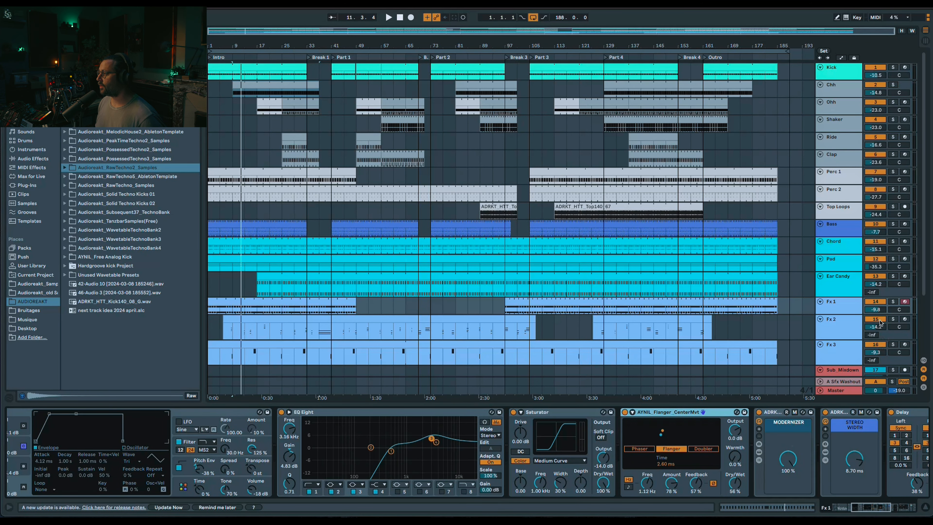
Step: Display the Master track's Audioreakt_TechnoMasteringChain rack and reveal the devices inside it
click(832, 248)
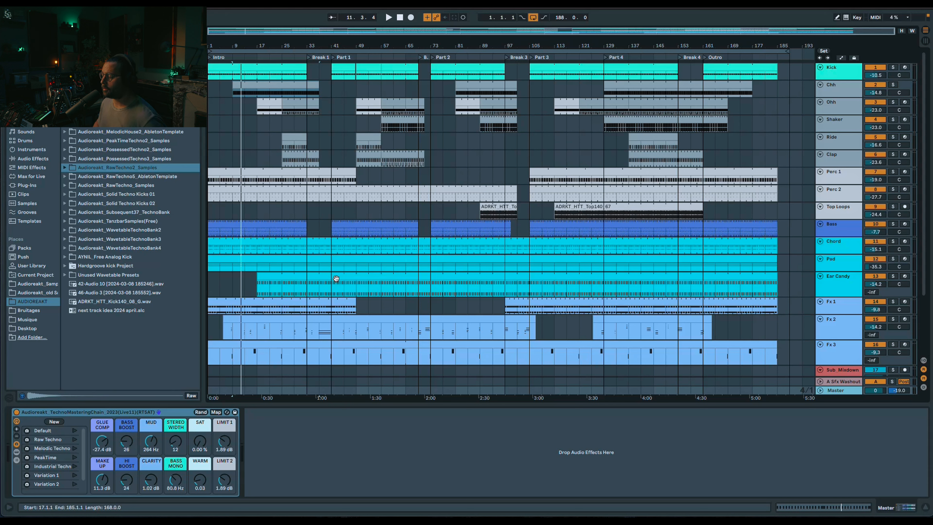
click(17, 461)
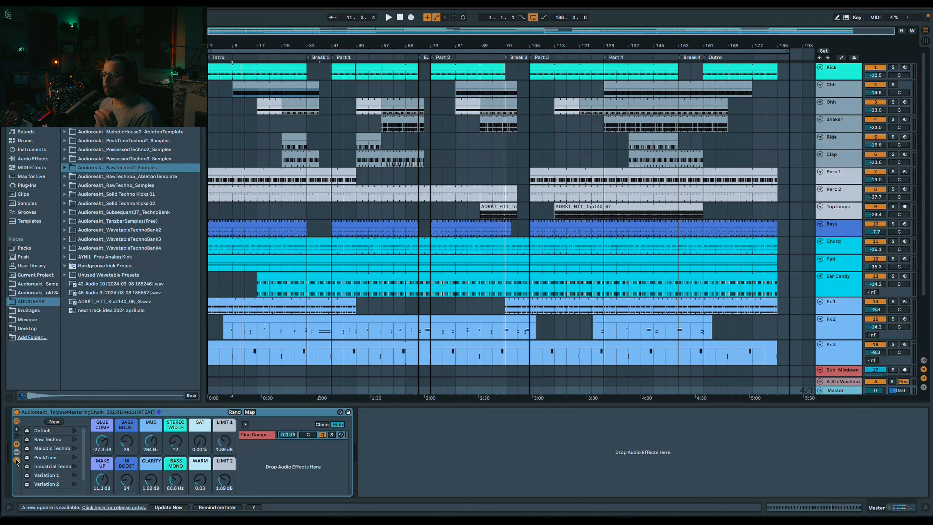
click(16, 461)
click(17, 452)
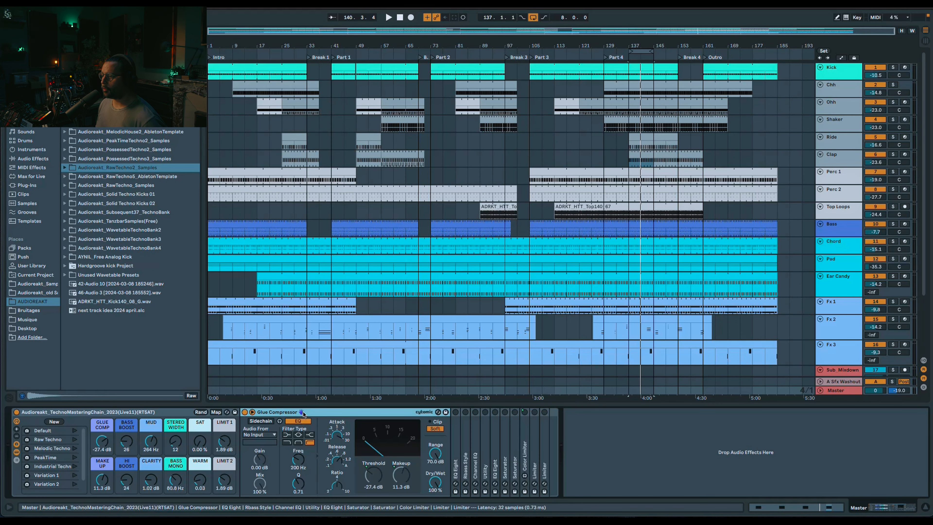
Step: Audition the 8-bar loop from bar 137 while examining the mastering rack's Glue Compressor settings
key(space)
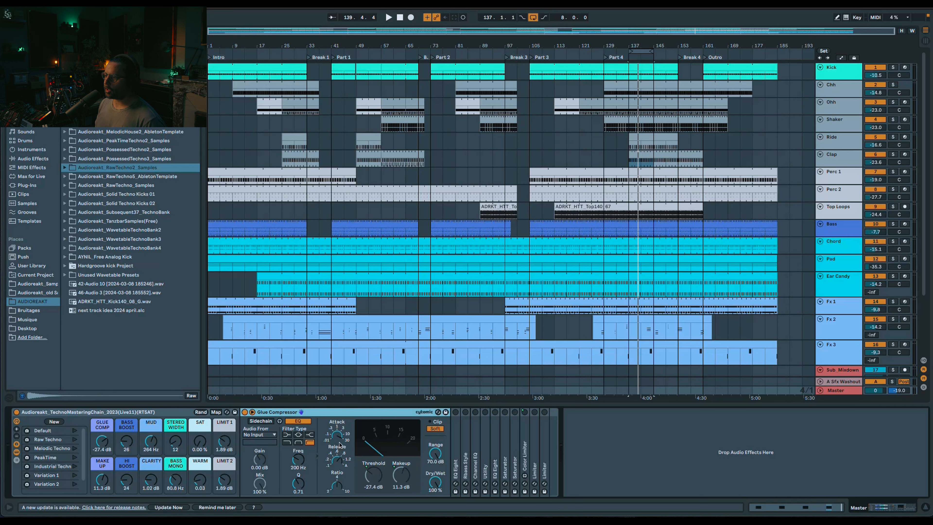
click(341, 461)
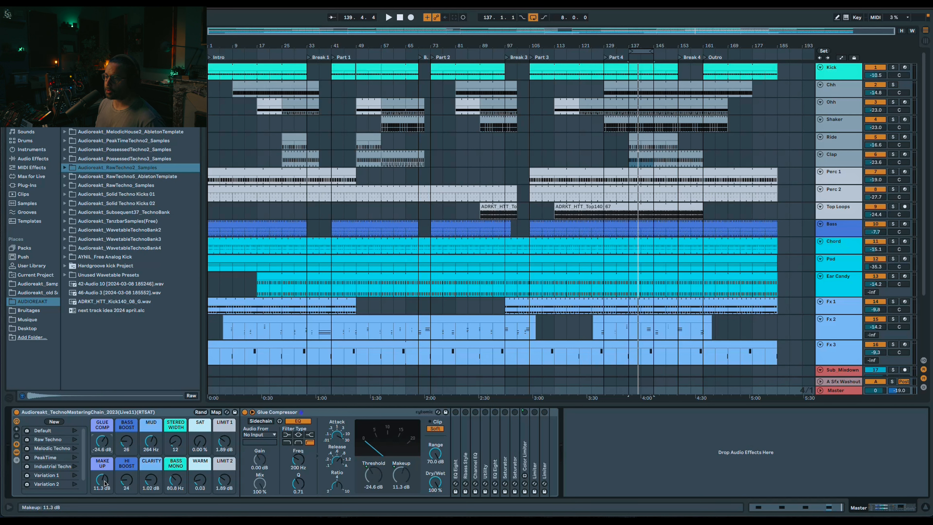
key(space)
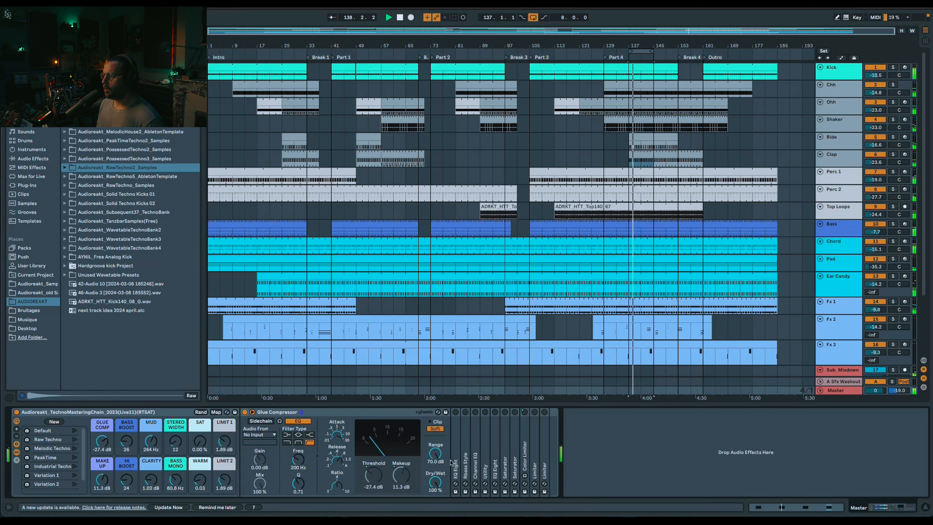
key(space)
Step: Unfold the first EQ Eight in the mastering rack and examine its low bands, trying and undoing a Bass Boost change
double_click(455, 448)
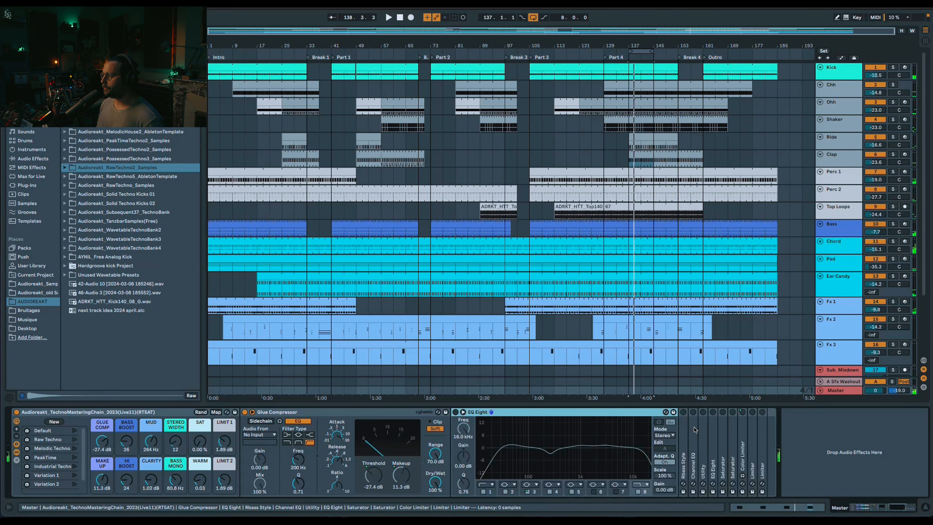
click(514, 447)
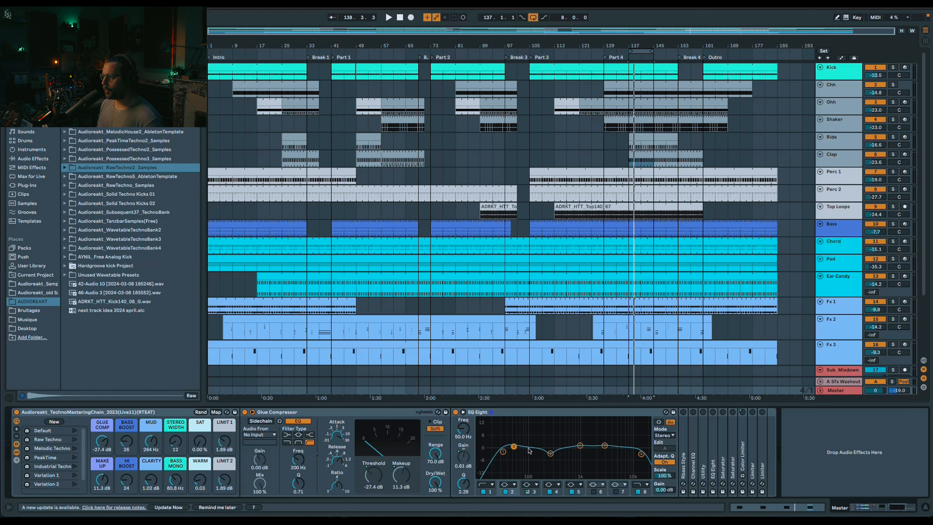
drag(125, 447, 125, 412)
key(ctrl+z)
click(503, 451)
Step: Try the Mud macro at 150 Hz against EQ Eight band 3, then return it to 264 Hz
click(550, 455)
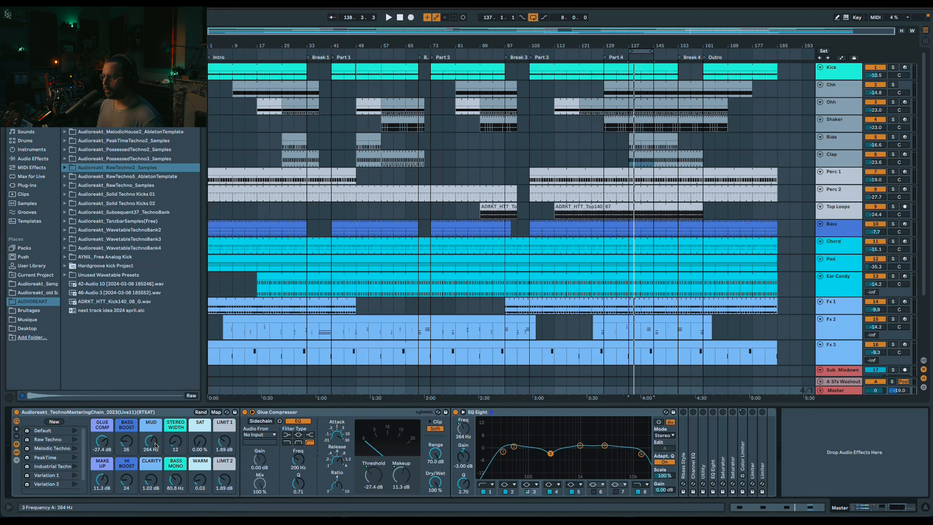
drag(150, 441, 150, 456)
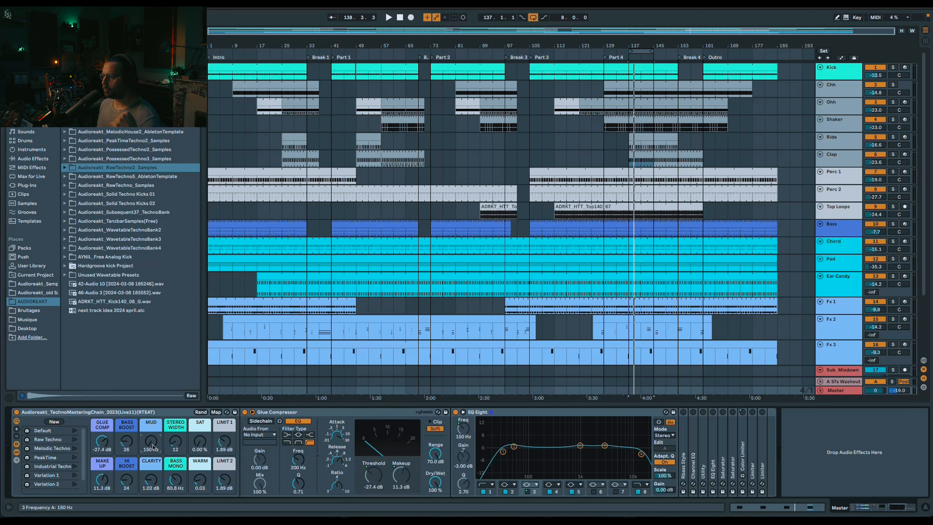
drag(152, 447, 155, 430)
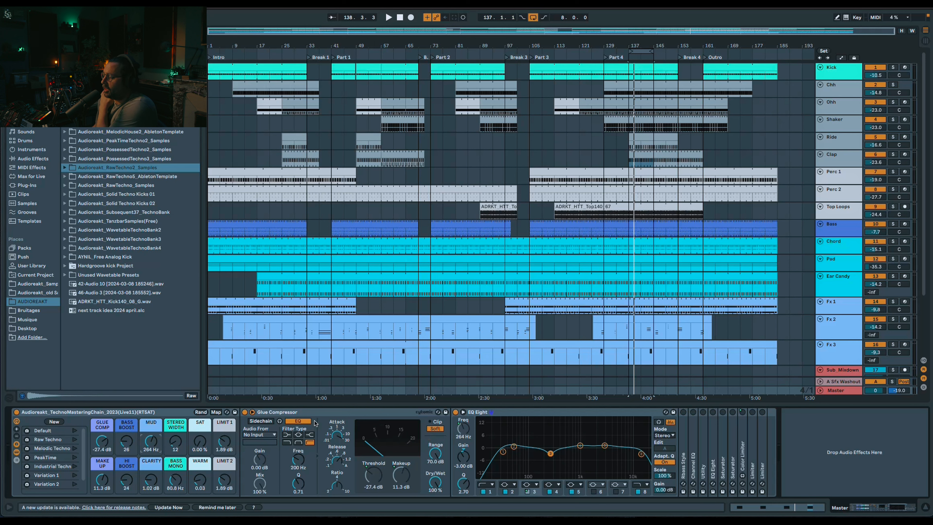
Step: Try the Hi Boost and Clarity macros against EQ Eight bands 4 and 5, returning Clarity to 1.02 dB
click(580, 445)
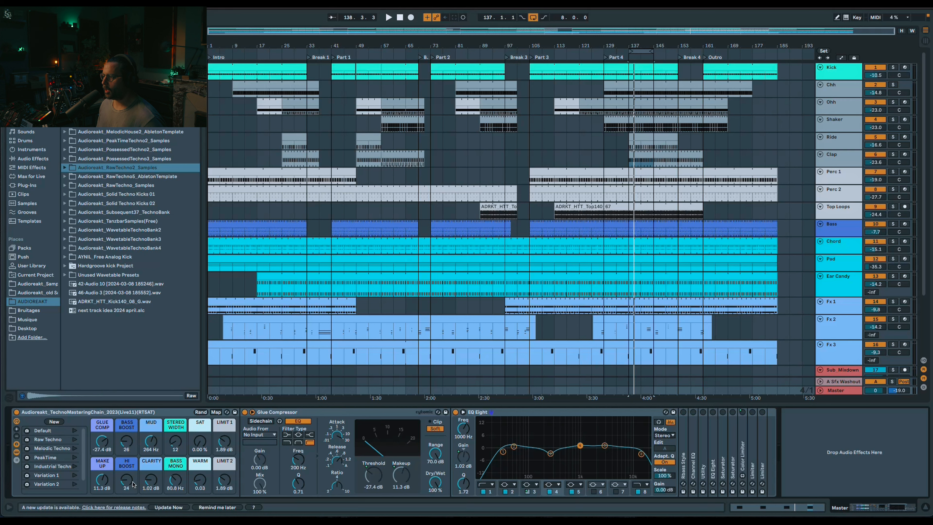
drag(127, 479, 126, 466)
mouse_move(151, 480)
mouse_down()
mouse_move(151, 457)
mouse_move(150, 502)
mouse_move(151, 470)
mouse_up()
click(604, 445)
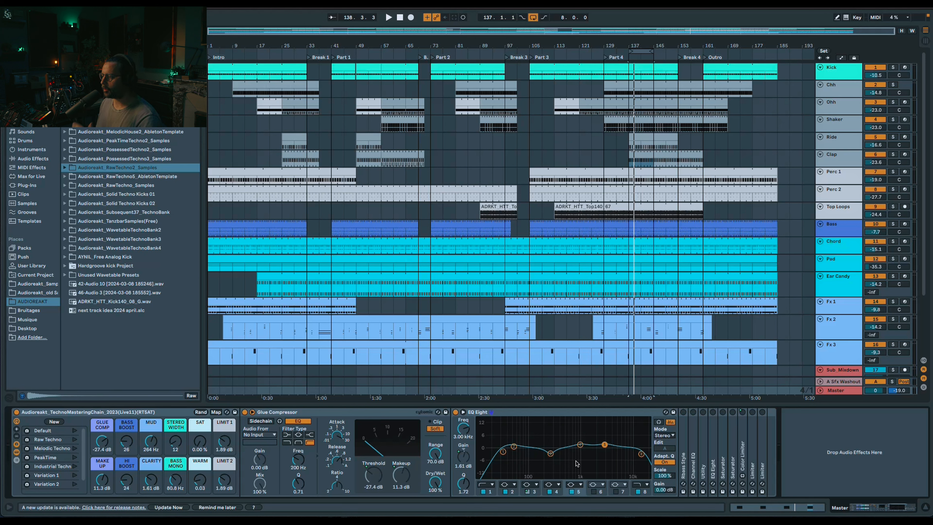
drag(158, 481, 158, 490)
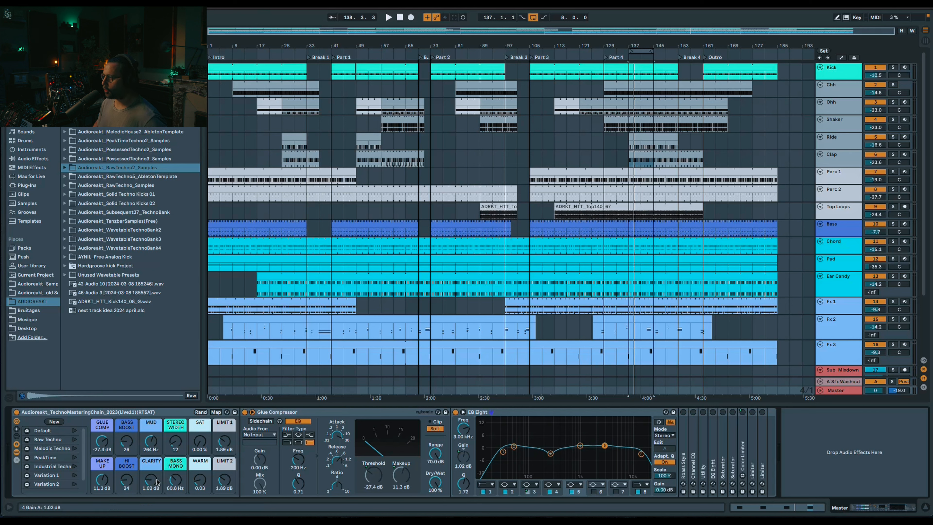
Step: Unfold Rbass Style in the mastering rack and compare the looped section with it switched off and on, leaving it enabled
key(space)
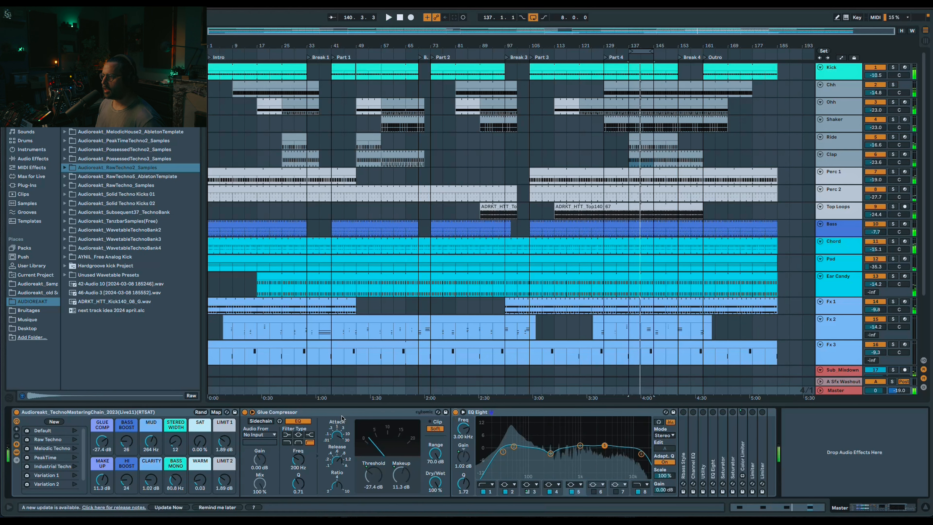
double_click(684, 441)
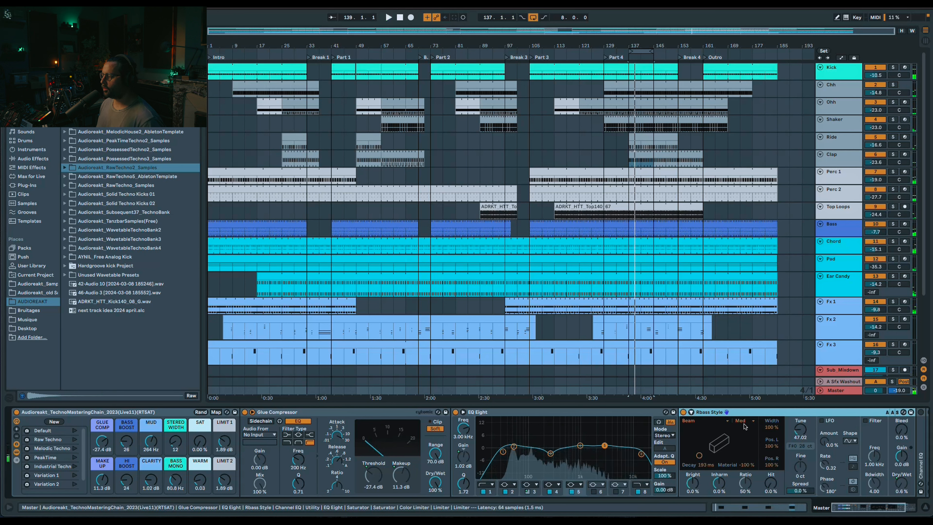
click(848, 508)
drag(848, 508, 848, 508)
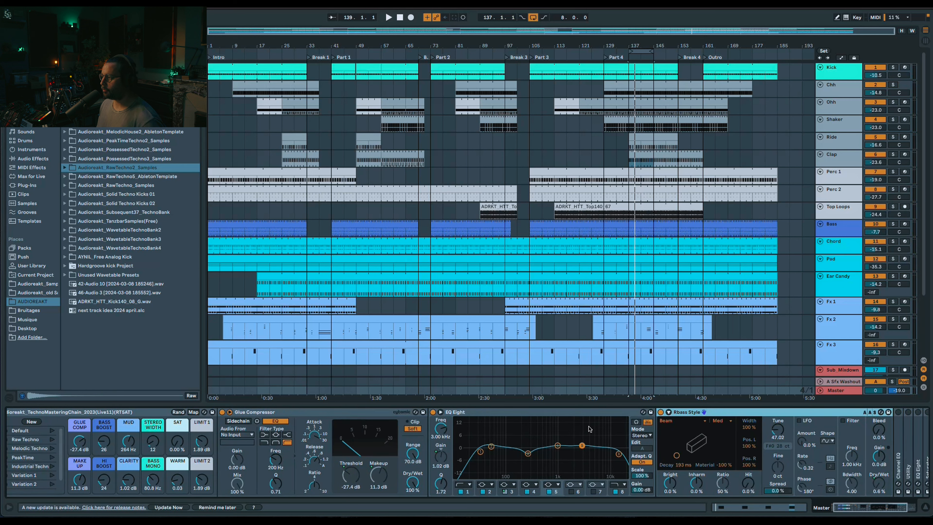
key(space)
click(660, 412)
click(660, 412)
Step: Fold the Glue Compressor, the first EQ Eight and Rbass Style in the mastering rack
double_click(348, 413)
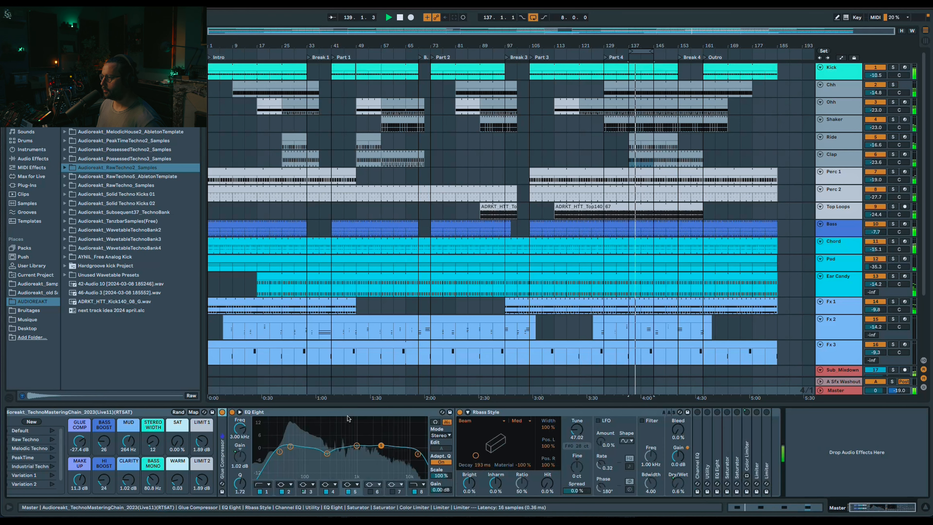
double_click(348, 413)
double_click(250, 413)
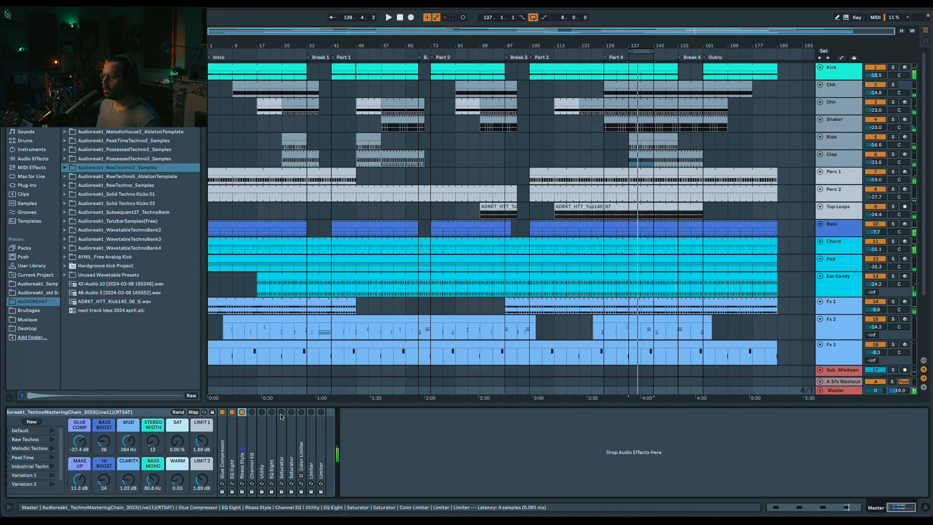
Step: Unfold Channel EQ and compare the looped section with it switched off and on, leaving it enabled
double_click(252, 414)
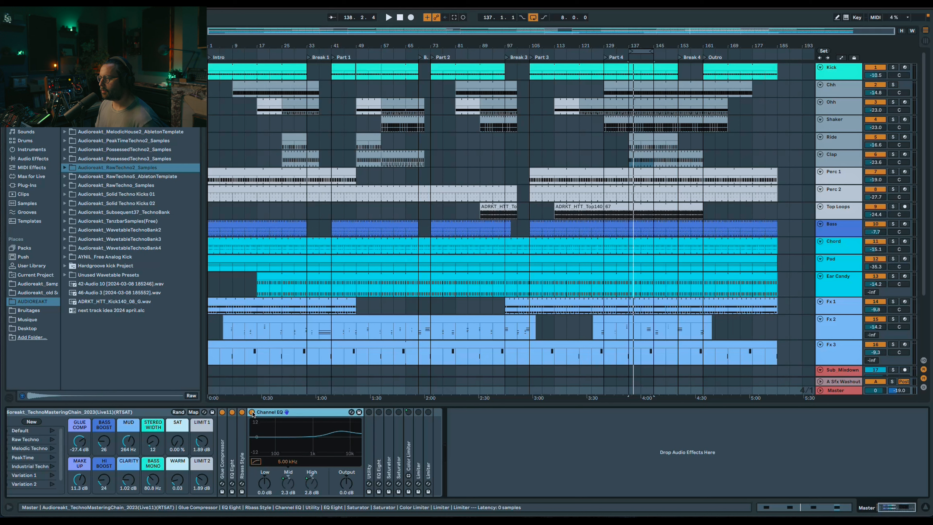
key(space)
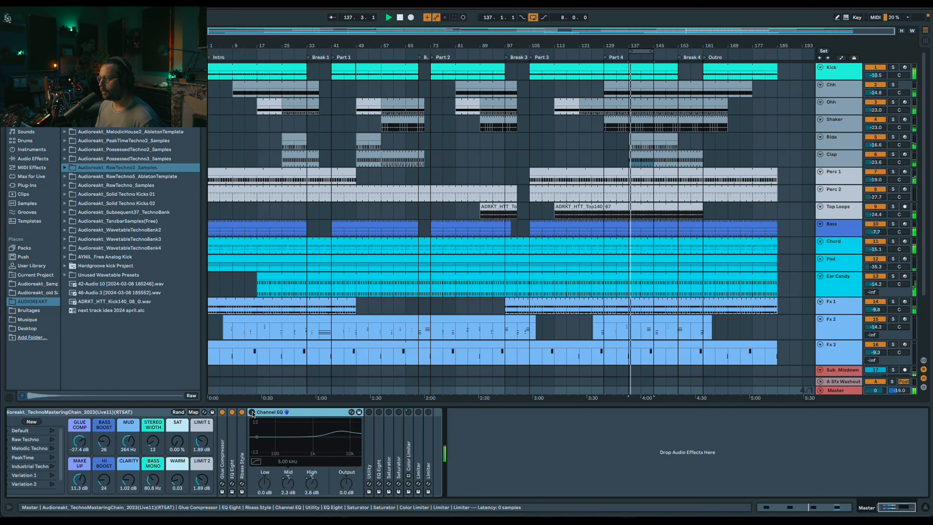
click(252, 413)
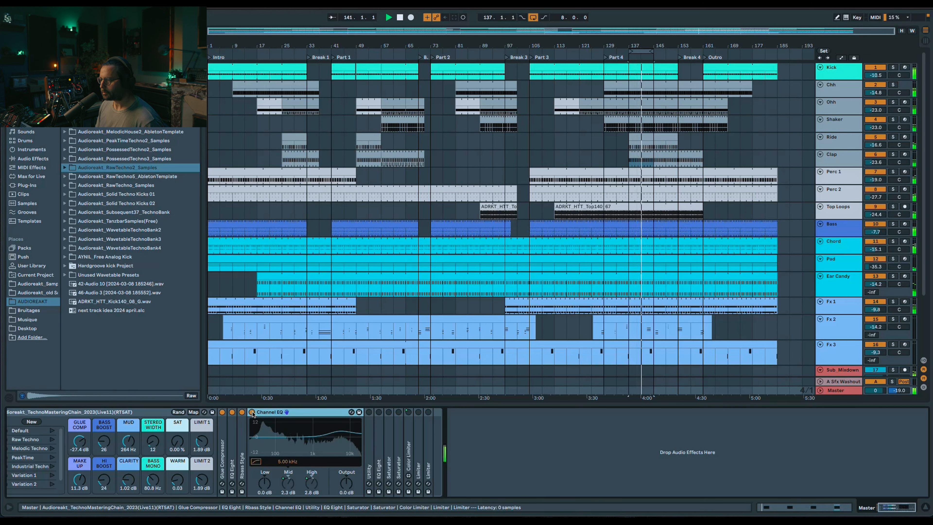
key(space)
Step: Fold Channel EQ, and show and enable the Utility and second EQ Eight
double_click(261, 413)
double_click(261, 415)
double_click(328, 423)
click(312, 414)
click(328, 413)
click(262, 413)
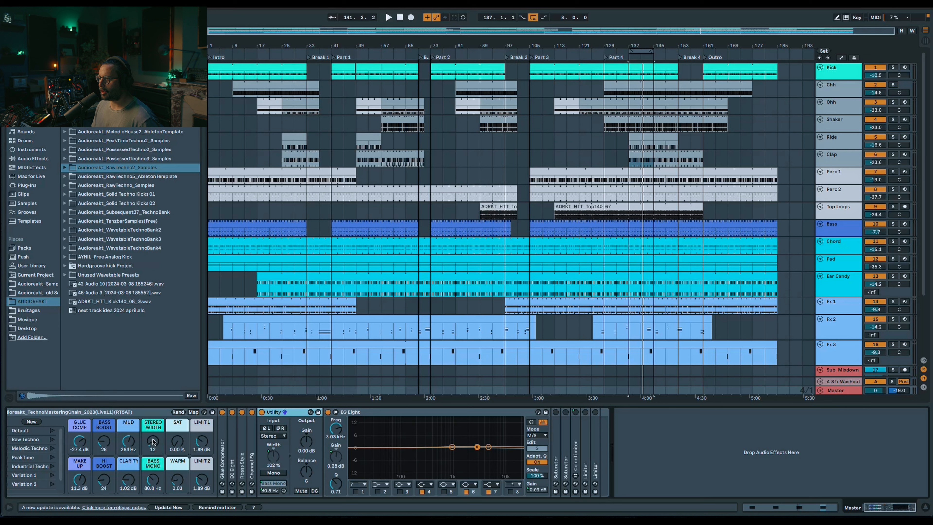
Step: Audition the loop with Utility and the second EQ Eight bypassed together and switched back on
key(space)
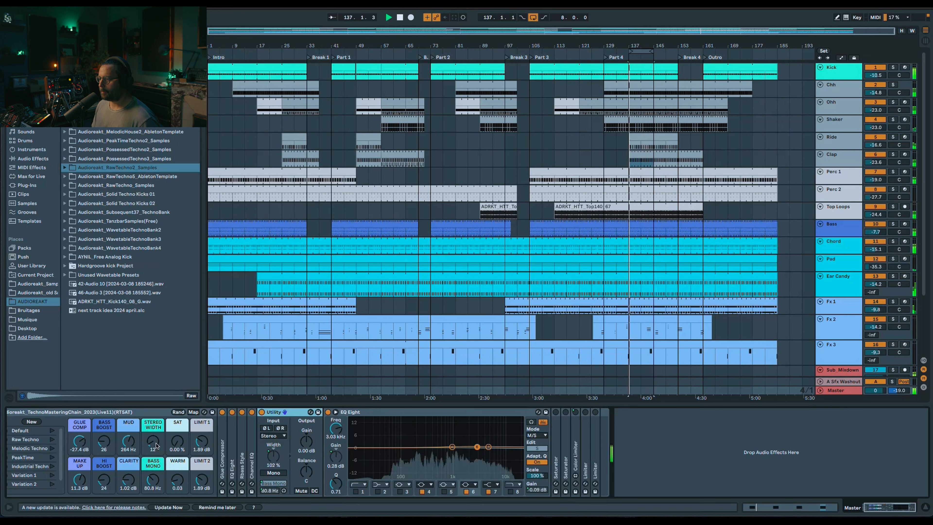
shift+click(355, 413)
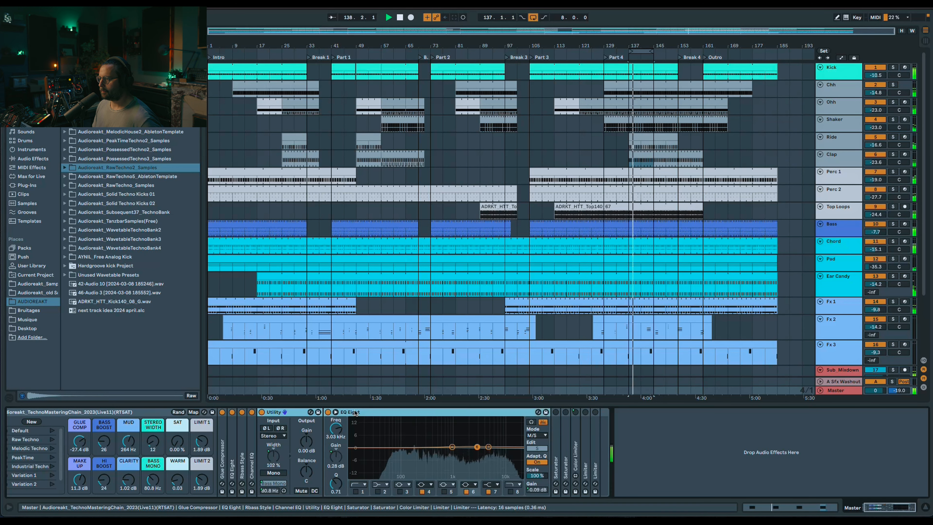
key(0)
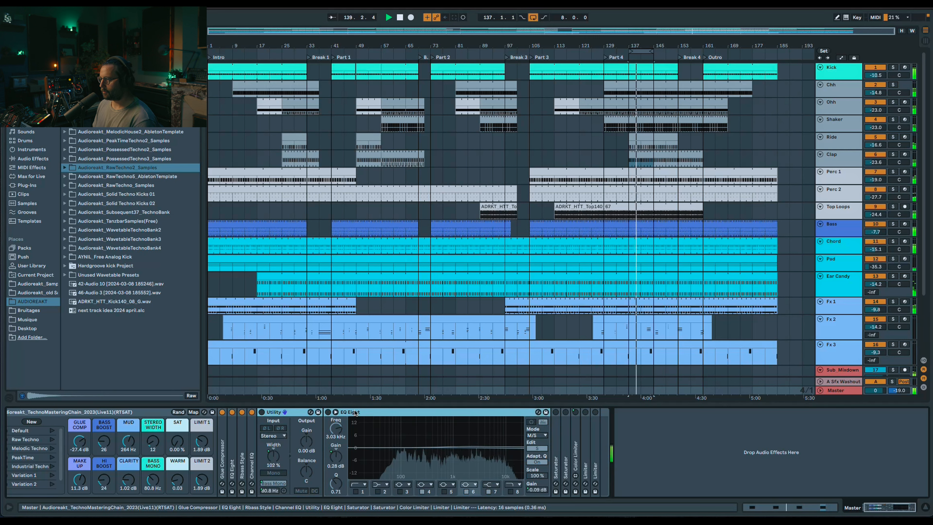
key(0)
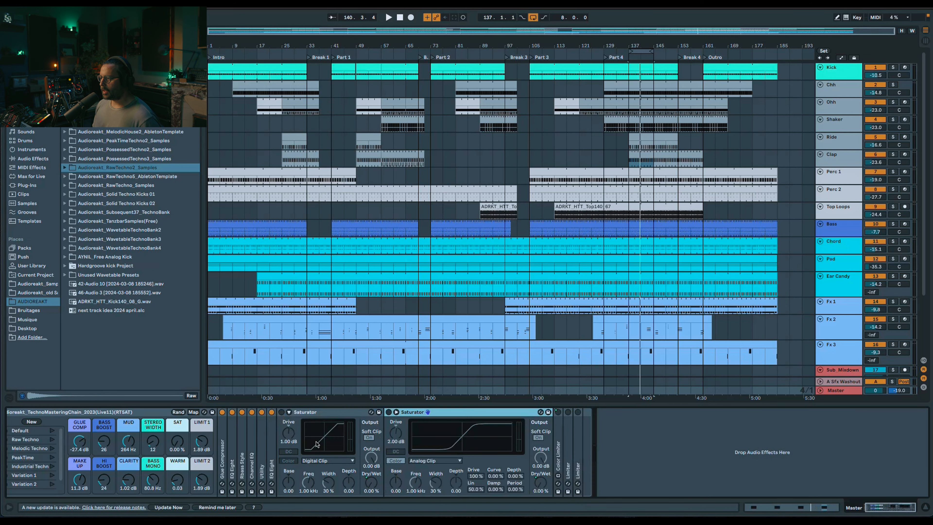
Step: Enable the two Saturators in the mastering rack and fold them
click(289, 412)
double_click(309, 412)
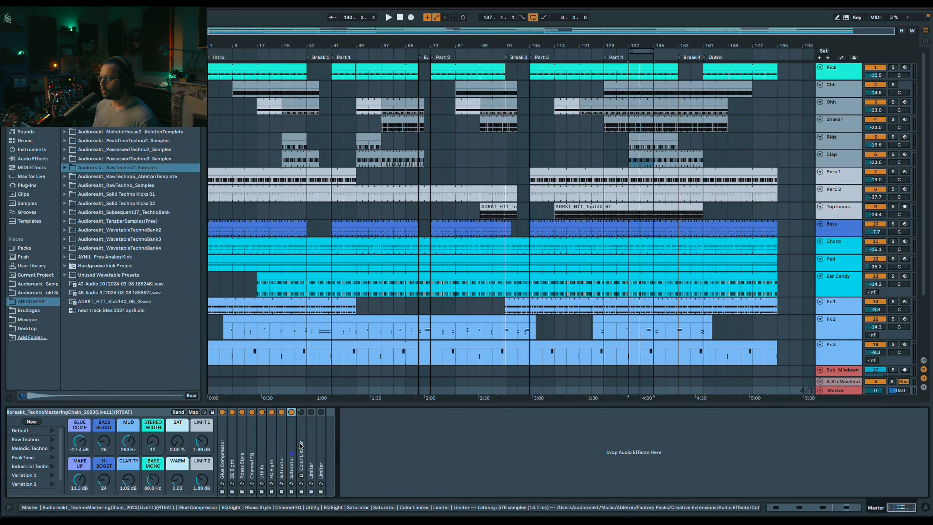
Step: Unfold the Color Limiter, audition the loop while examining its settings, and fold it again
double_click(301, 459)
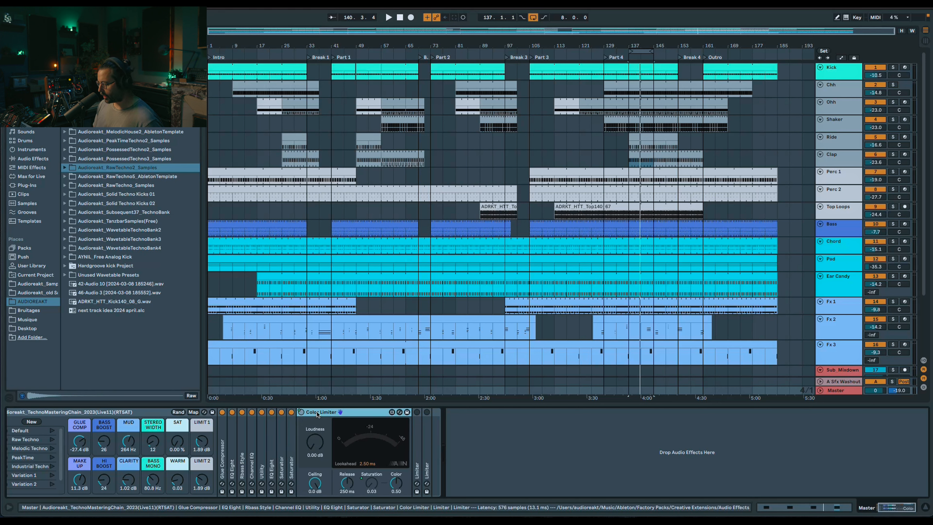
key(space)
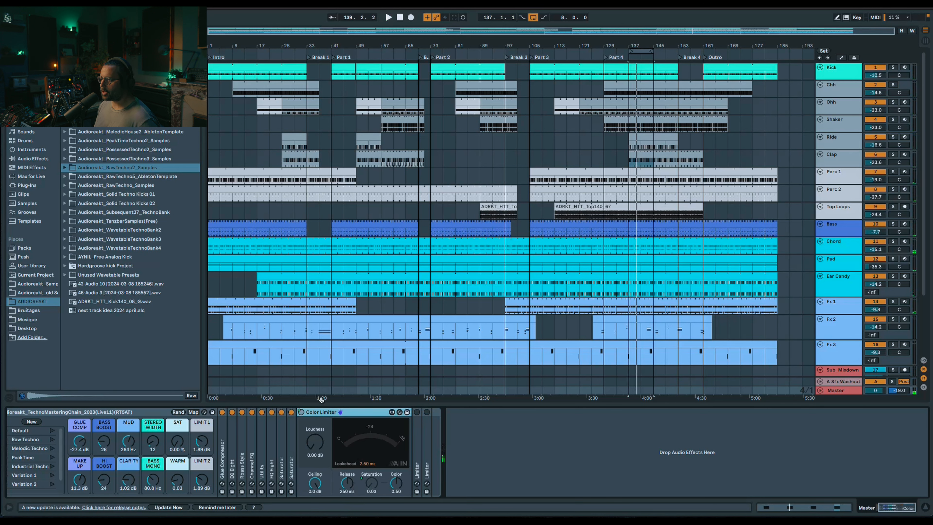
key(space)
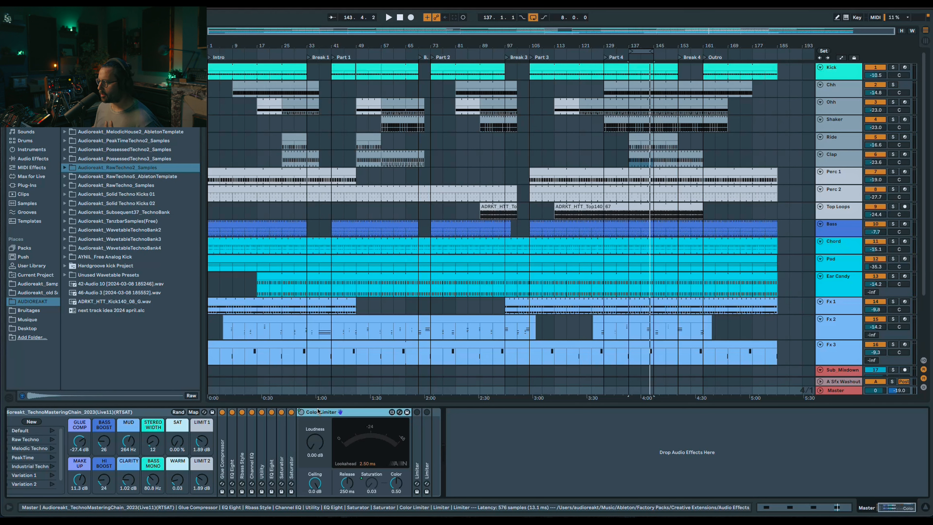
double_click(318, 411)
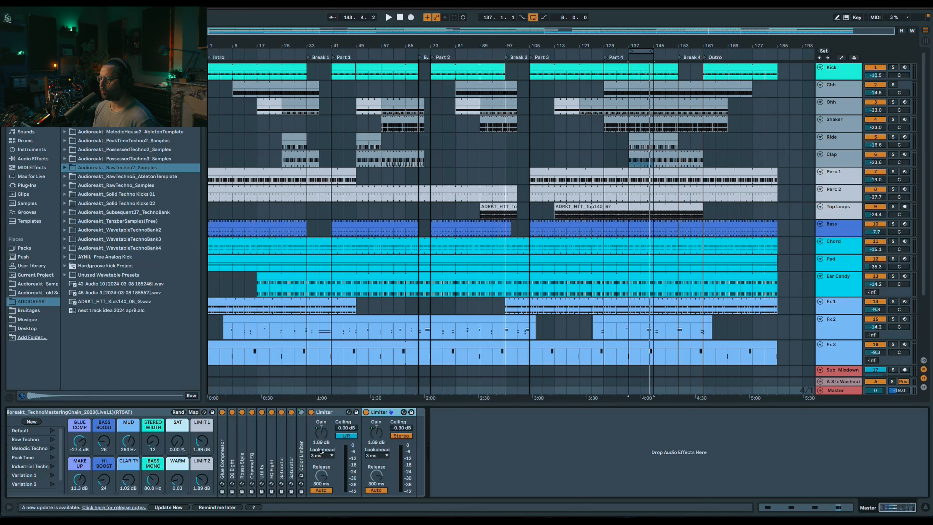
Step: Audition the loop with the two final Limiters bypassed together and switched back on
key(space)
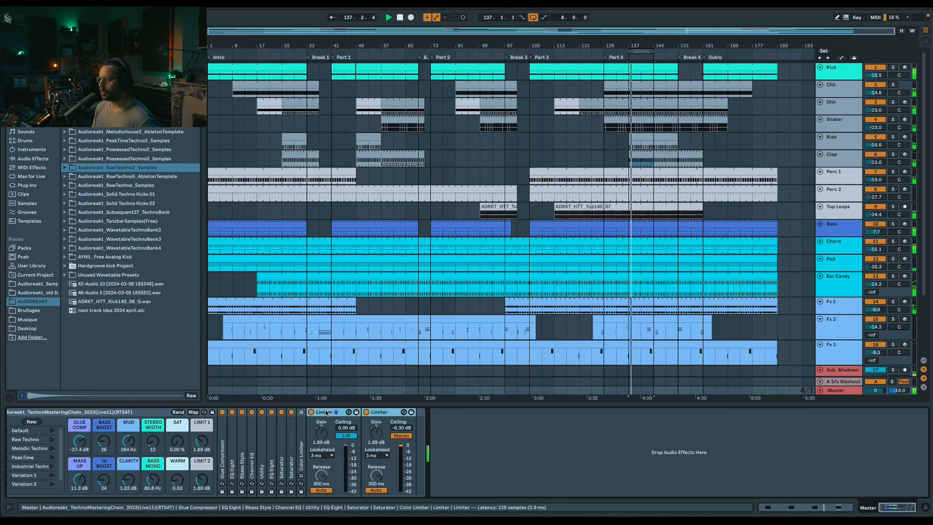
key(0)
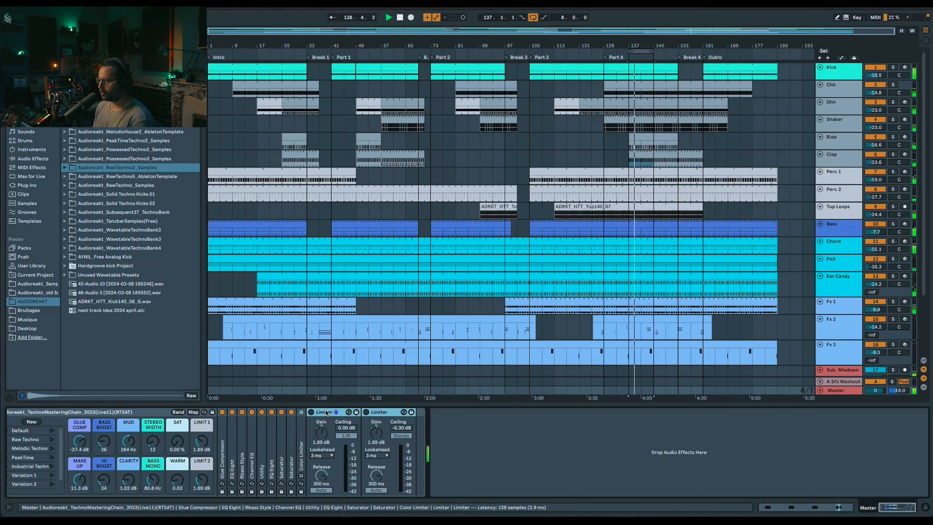
key(0)
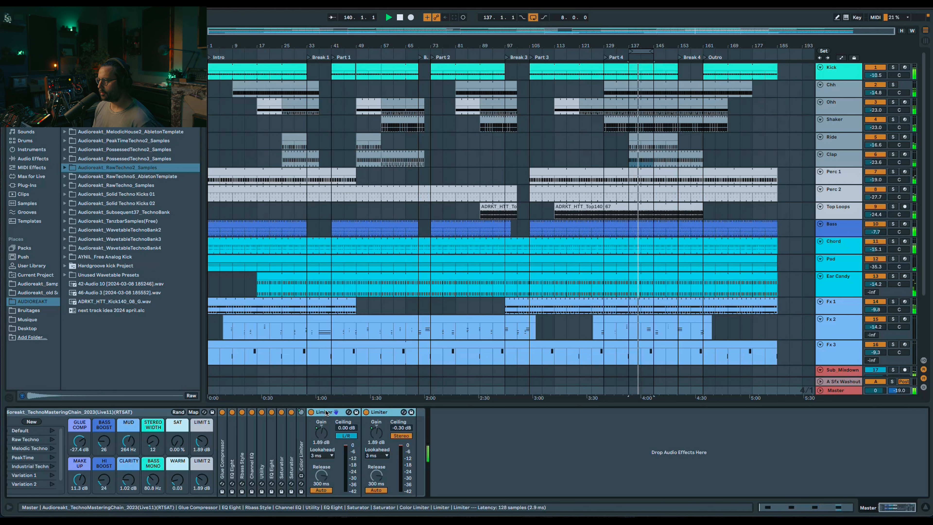